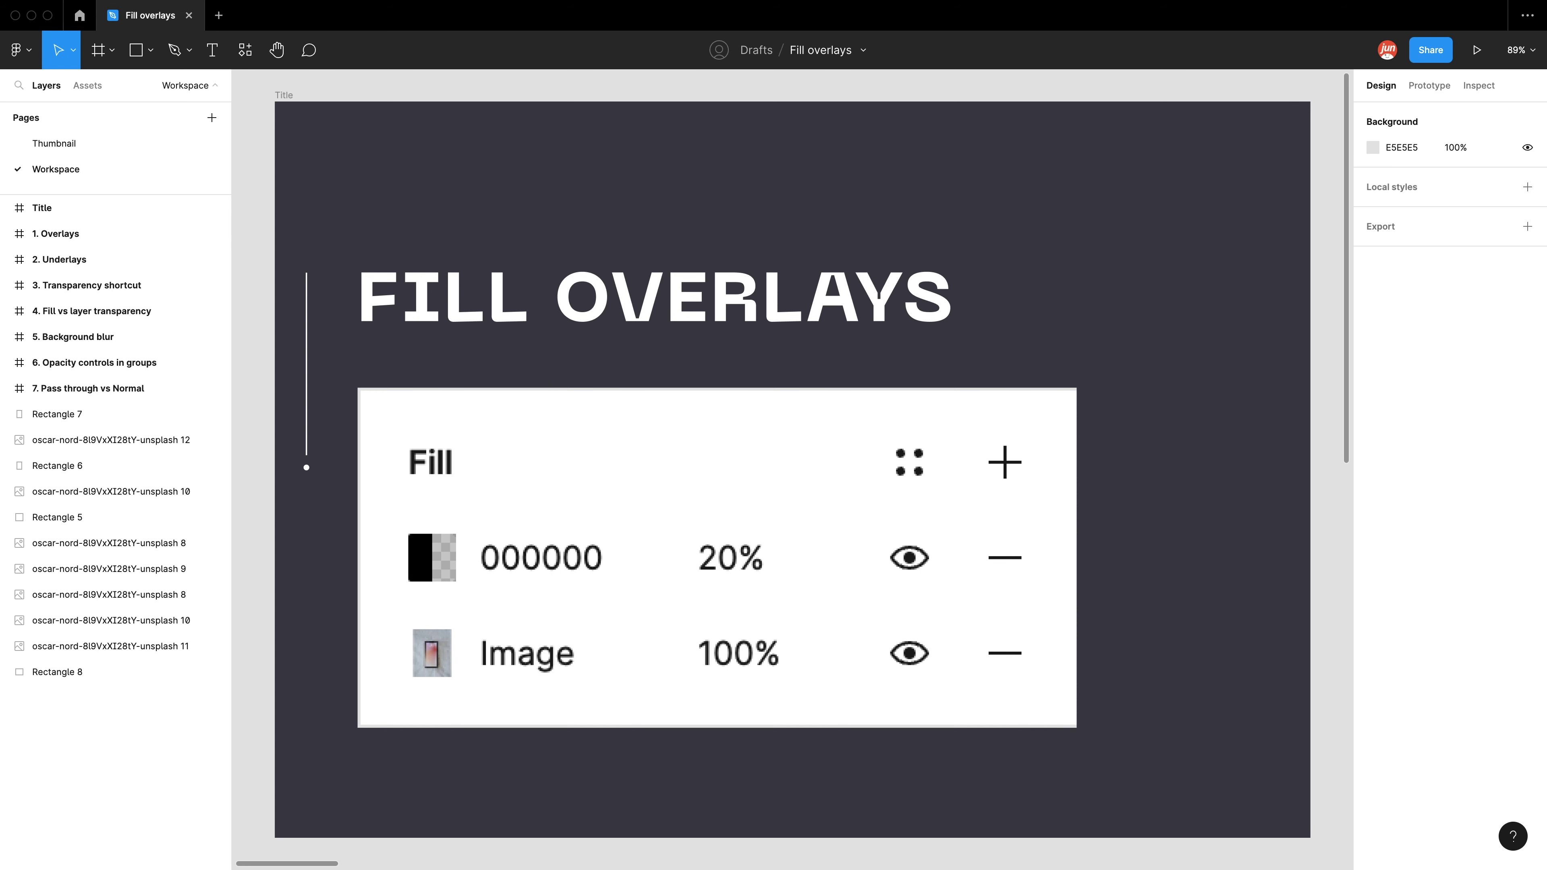
Advance from the Title frame to the 1. Overlays slide with the phone photo.
{"action": "key", "text": "n"}
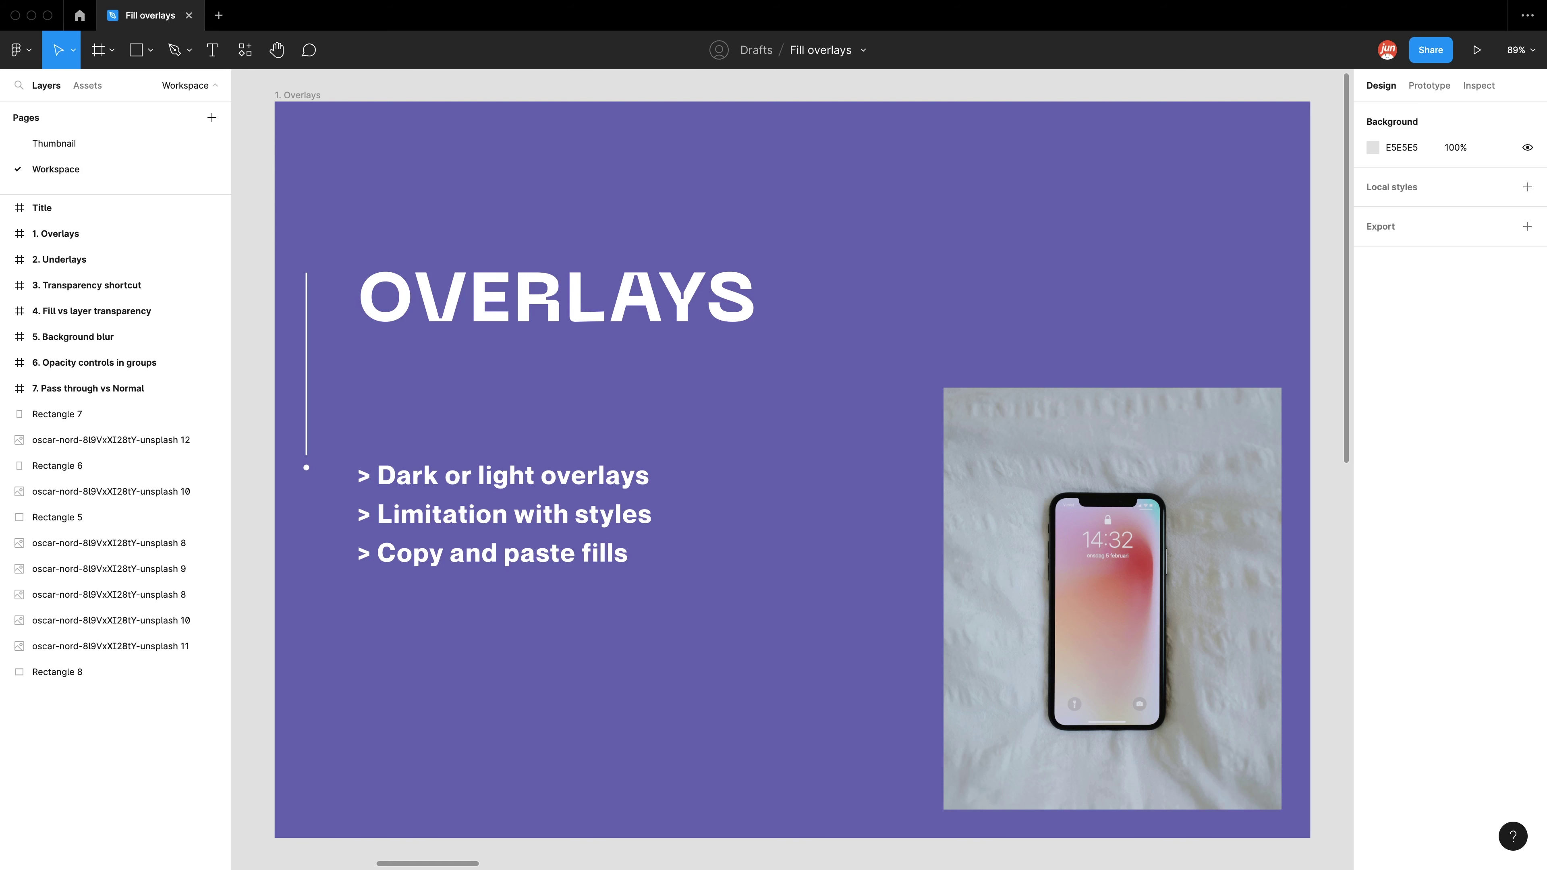
Try a black 20% rectangle over the photo's left side, then delete it.
{"action": "left_click", "coordinate": [964, 428]}
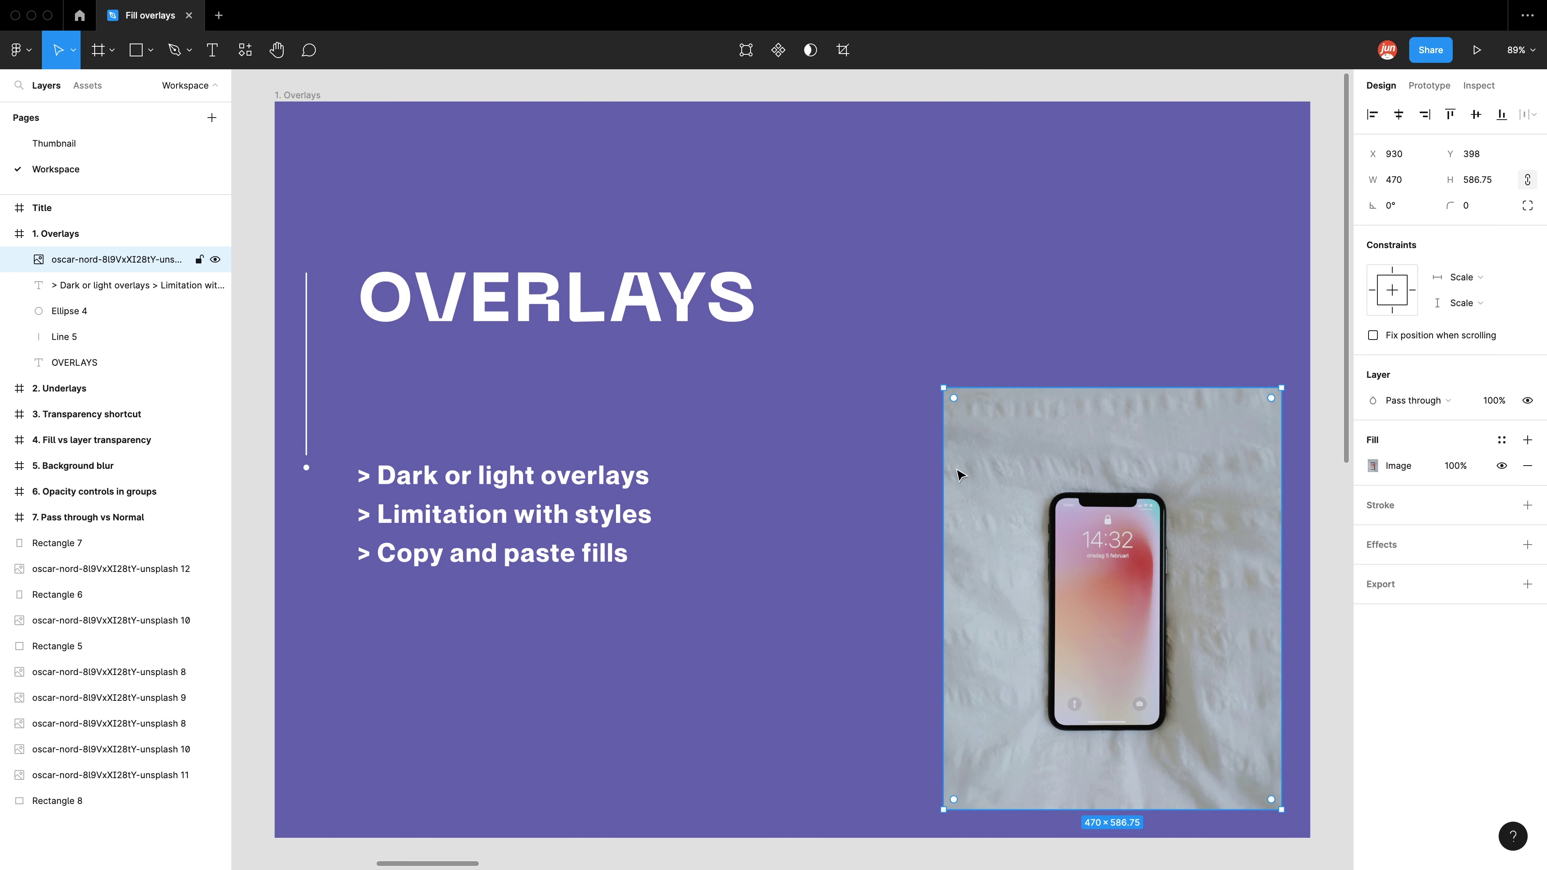
{"action": "left_click", "coordinate": [867, 487]}
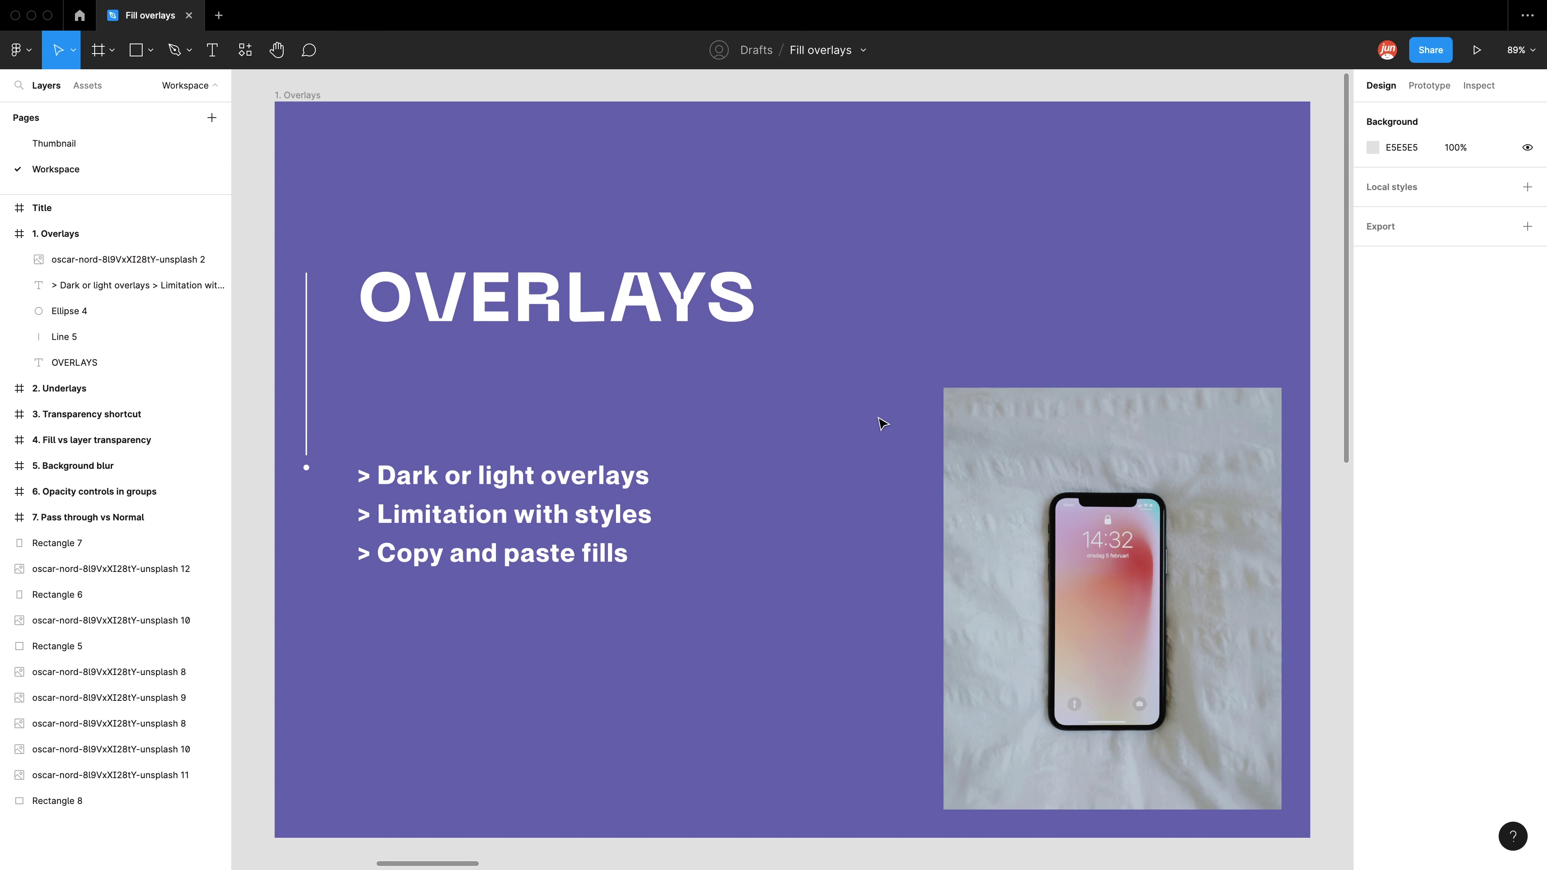
{"action": "key", "text": "r"}
{"action": "mouse_move", "coordinate": [884, 369]}
{"action": "left_mouse_down"}
{"action": "mouse_move", "coordinate": [1104, 690]}
{"action": "mouse_move", "coordinate": [1193, 772]}
{"action": "left_mouse_up"}
{"action": "left_click", "coordinate": [1372, 466]}
{"action": "left_click_drag", "start_coordinate": [1209, 528], "coordinate": [1064, 785]}
{"action": "left_click", "coordinate": [1460, 467]}
{"action": "type", "text": "20"}
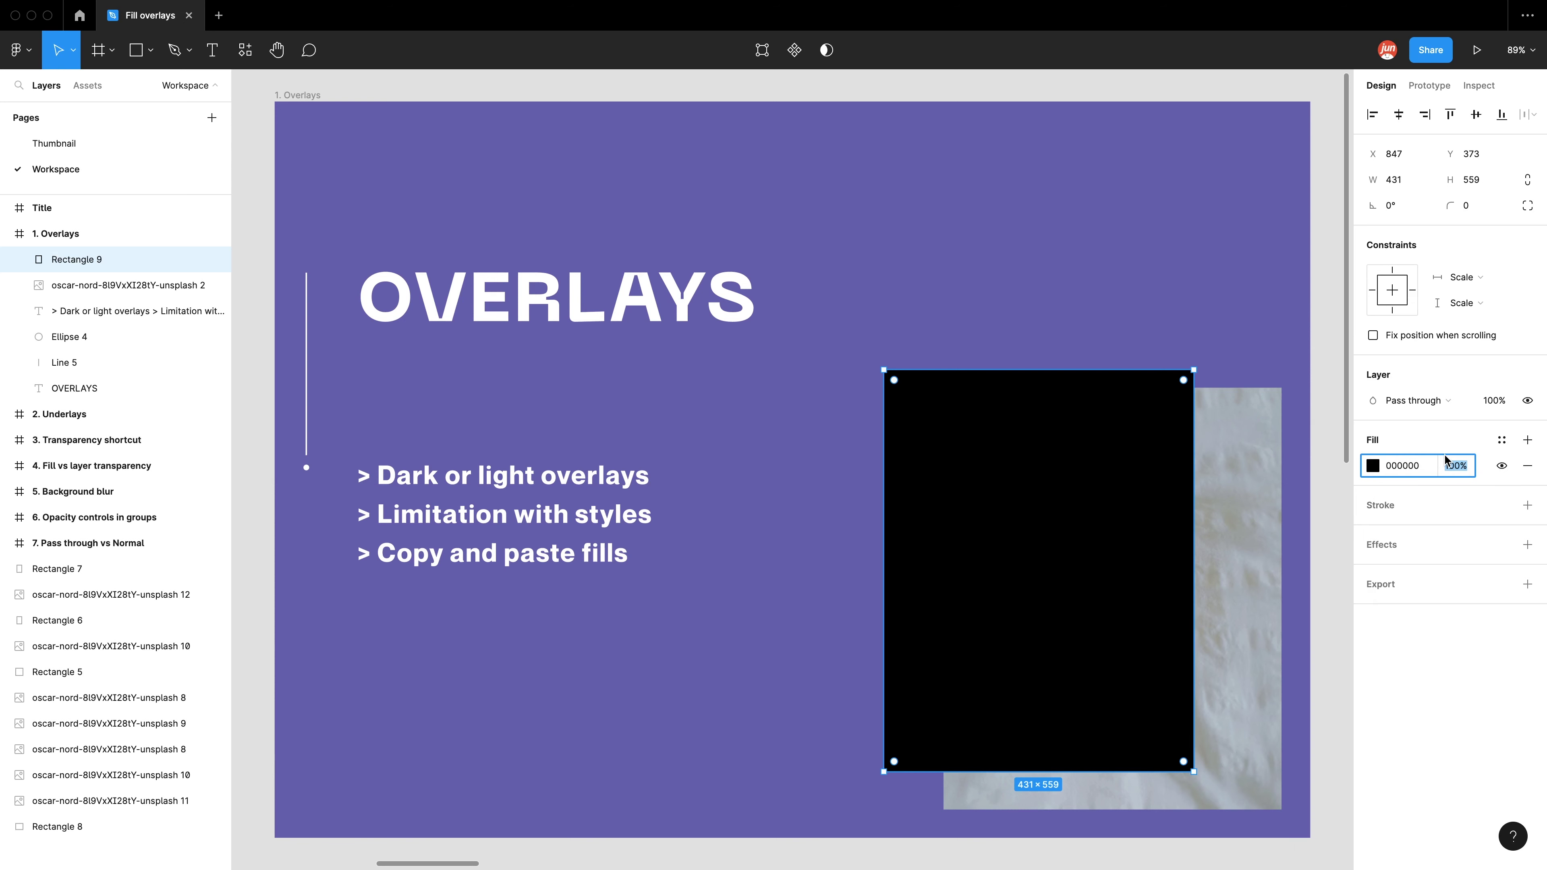
{"action": "key", "text": "Return"}
{"action": "left_click", "coordinate": [1040, 256]}
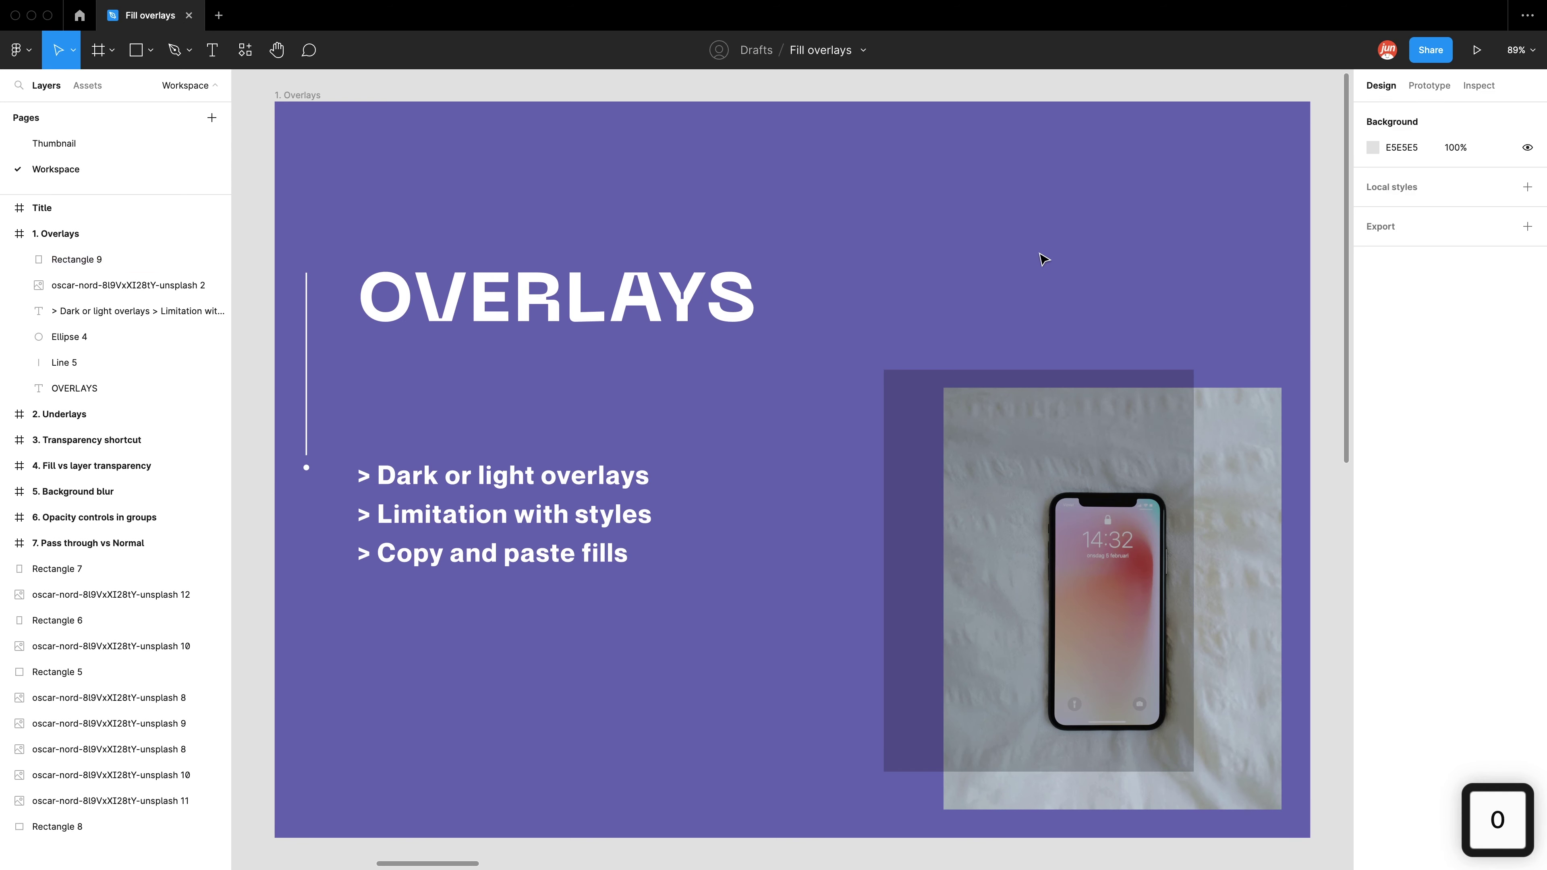
{"action": "left_click", "coordinate": [1065, 369]}
{"action": "key", "text": "Delete"}
Add a second fill above the phone photo's image and make it white FFFFFF at 20%.
{"action": "left_click", "coordinate": [1047, 412]}
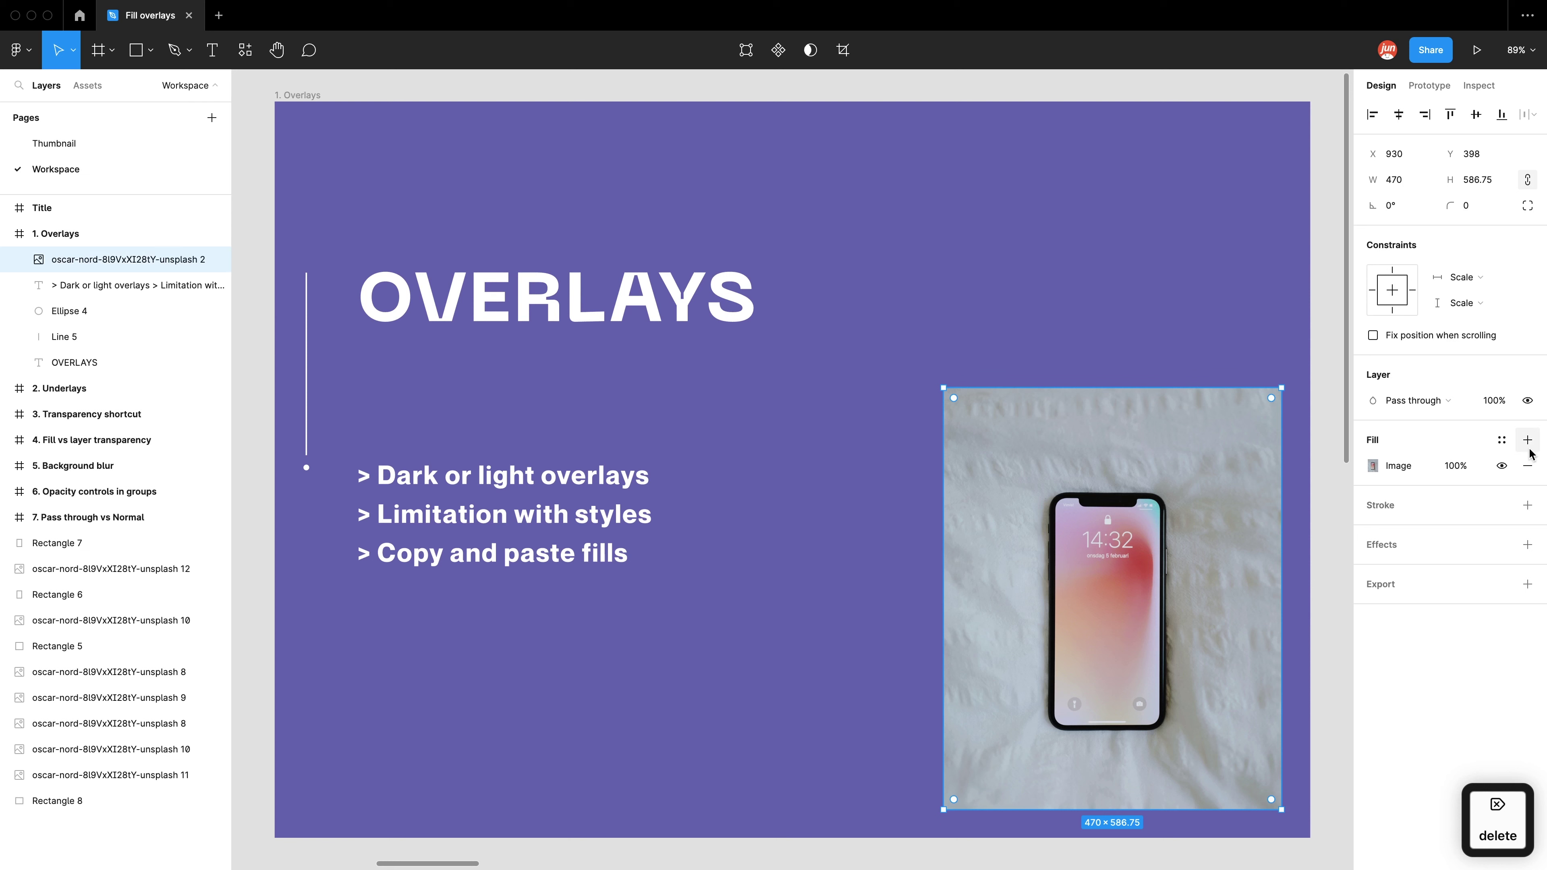
{"action": "left_click", "coordinate": [1527, 439]}
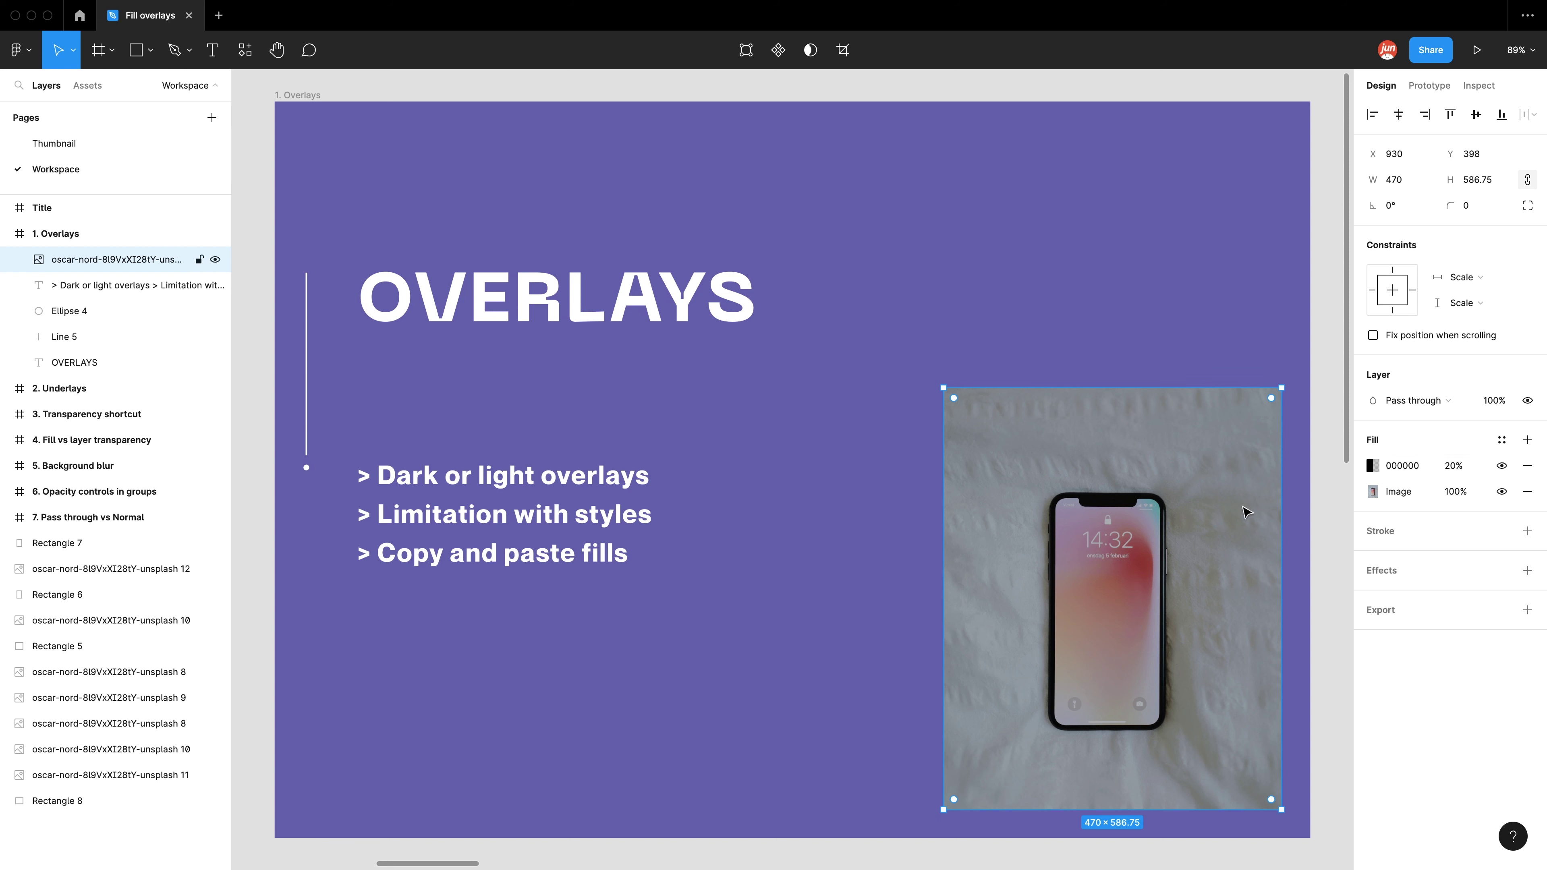
{"action": "left_click", "coordinate": [1371, 468]}
{"action": "left_click_drag", "start_coordinate": [1228, 523], "coordinate": [1140, 442]}
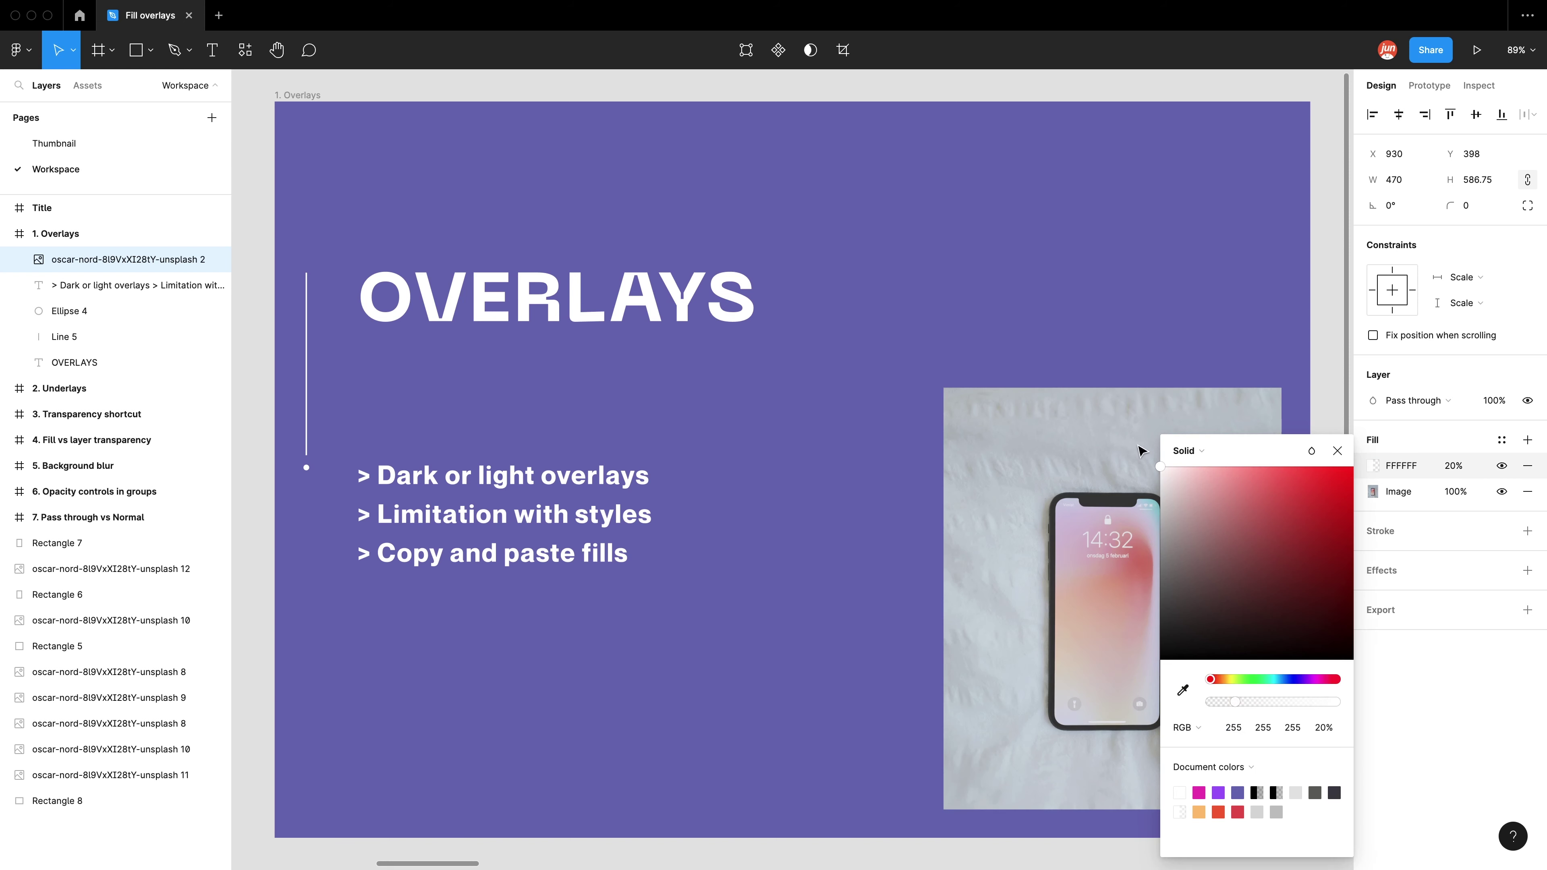
{"action": "left_click", "coordinate": [1079, 275]}
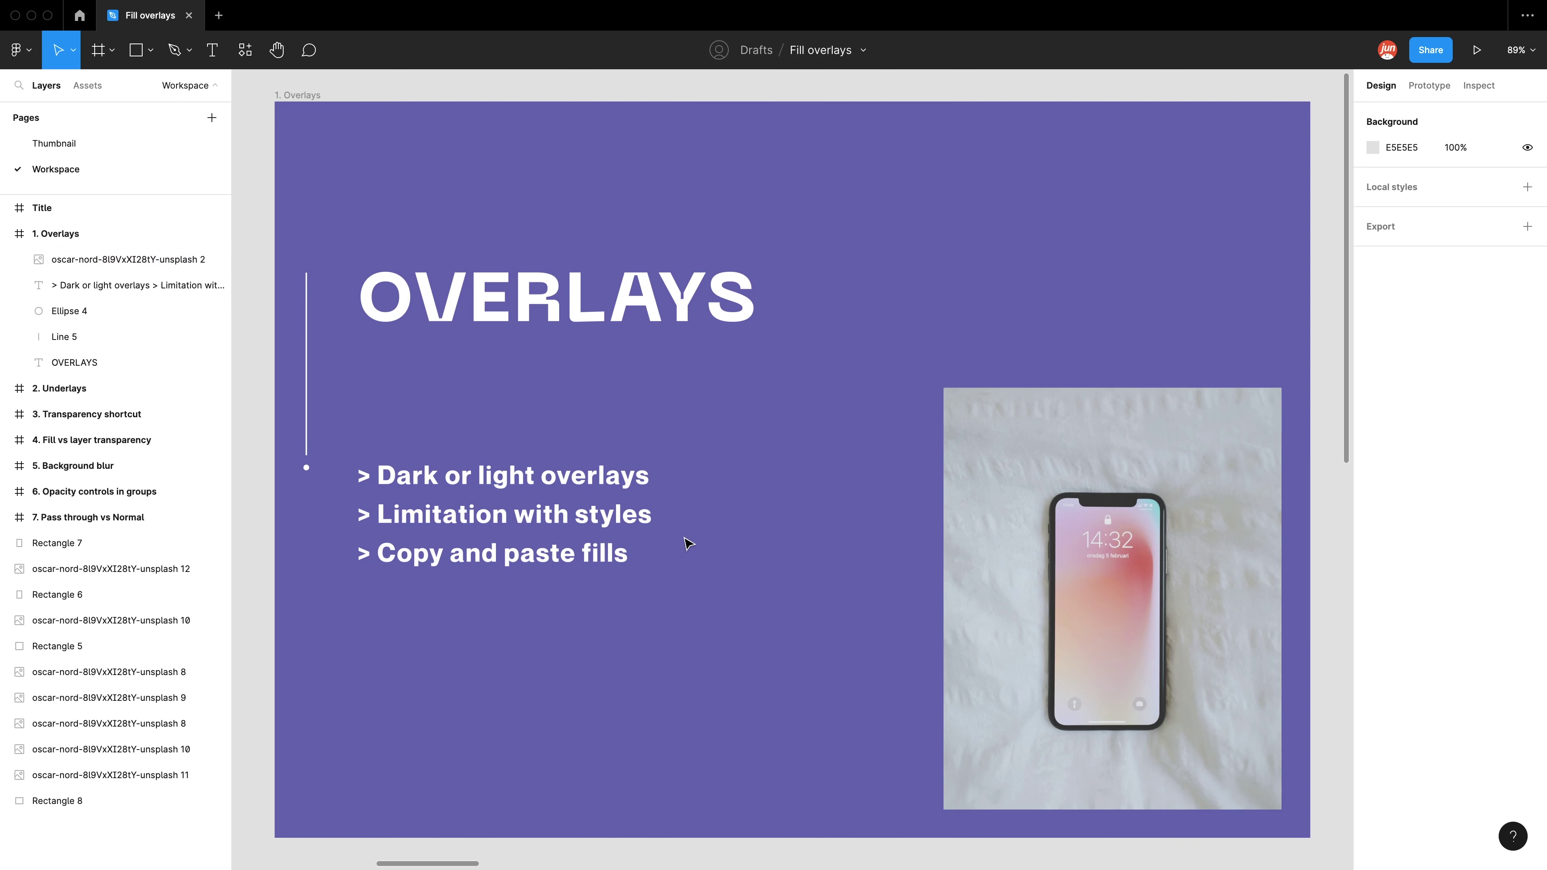
{"action": "left_click", "coordinate": [992, 525]}
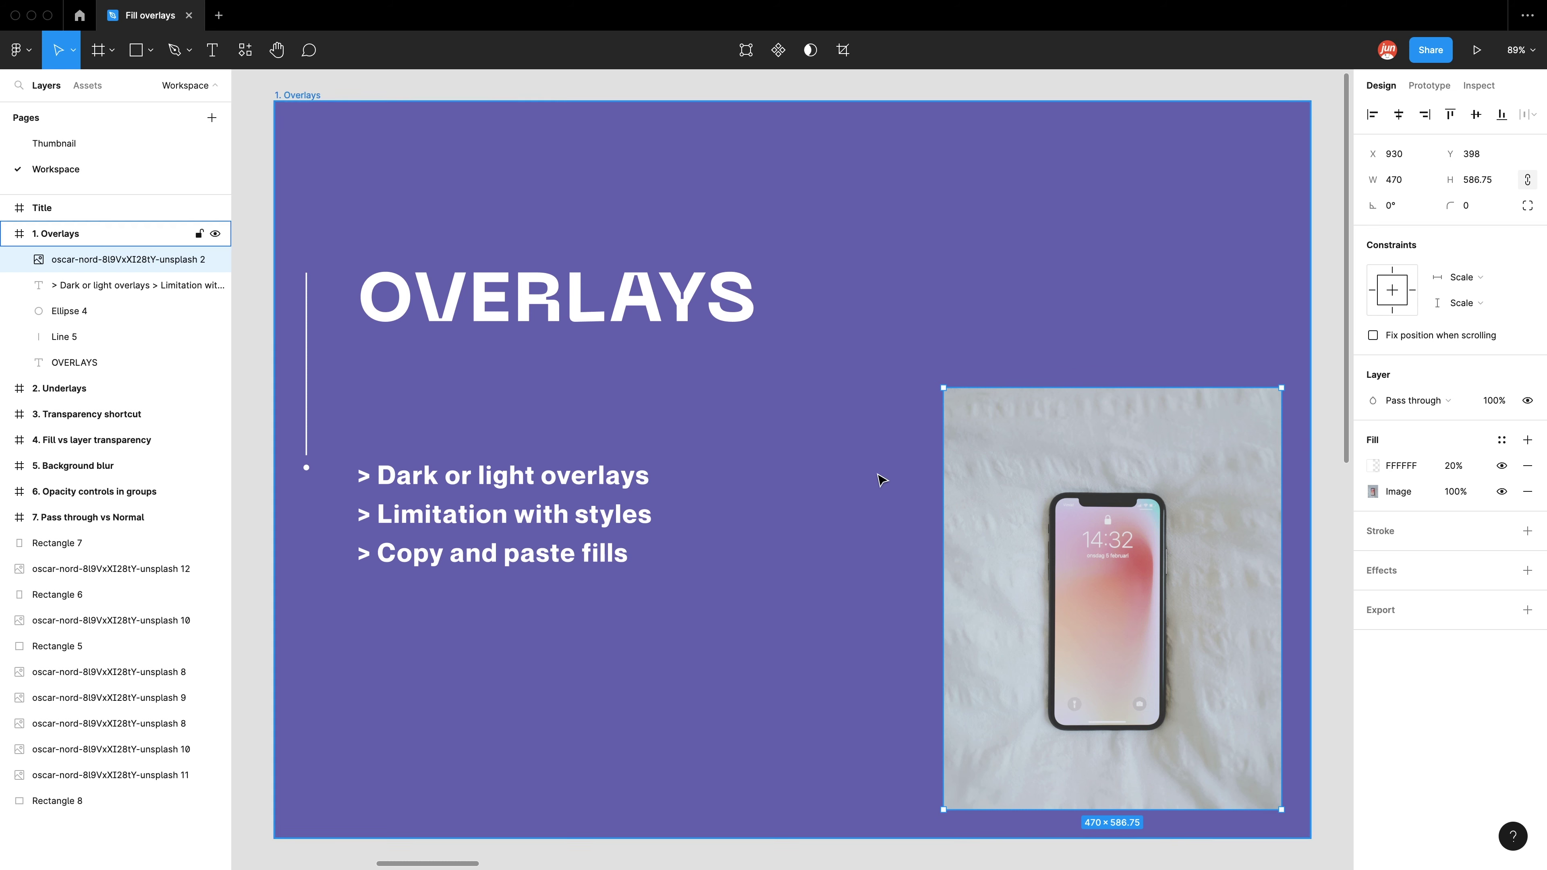
Draw a rectangle below the slide and duplicate it beside the original.
{"action": "scroll", "coordinate": [877, 476], "scroll_direction": "down", "scroll_amount": 5}
{"action": "scroll", "coordinate": [876, 477], "scroll_direction": "down", "scroll_amount": 2, "text": "super"}
{"action": "scroll", "coordinate": [774, 420], "scroll_direction": "down", "scroll_amount": 2}
{"action": "key", "text": "r"}
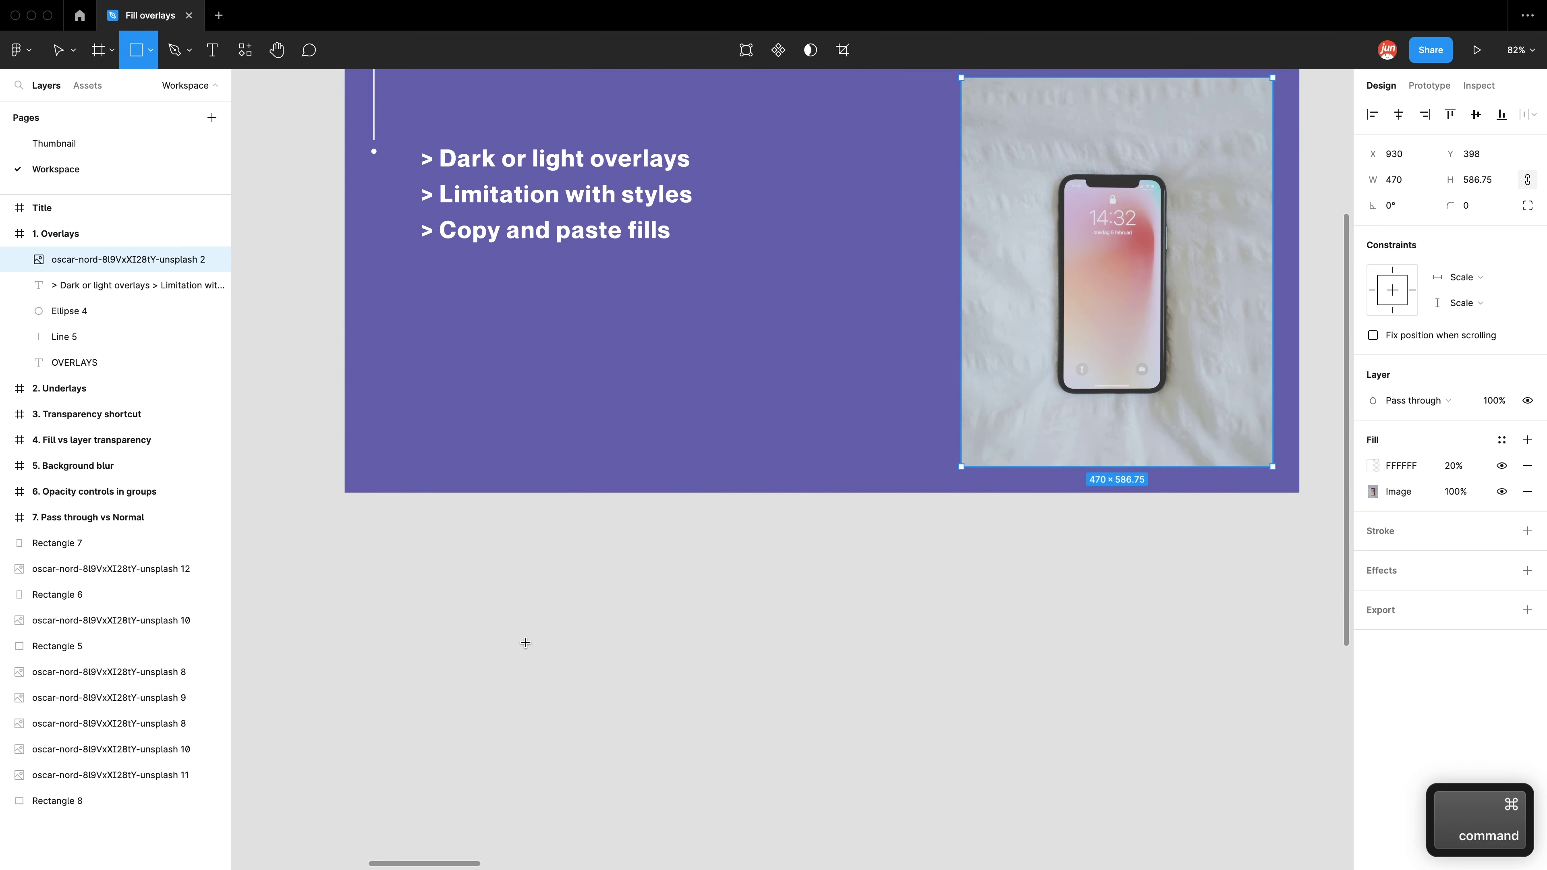
{"action": "mouse_move", "coordinate": [500, 577]}
{"action": "left_mouse_down"}
{"action": "mouse_move", "coordinate": [674, 705]}
{"action": "mouse_move", "coordinate": [696, 750]}
{"action": "mouse_move", "coordinate": [773, 688]}
{"action": "mouse_move", "coordinate": [849, 687]}
{"action": "left_mouse_up"}
{"action": "left_click", "coordinate": [743, 698]}
Colour the left rectangle pure red and the right rectangle blue.
{"action": "left_click", "coordinate": [600, 694]}
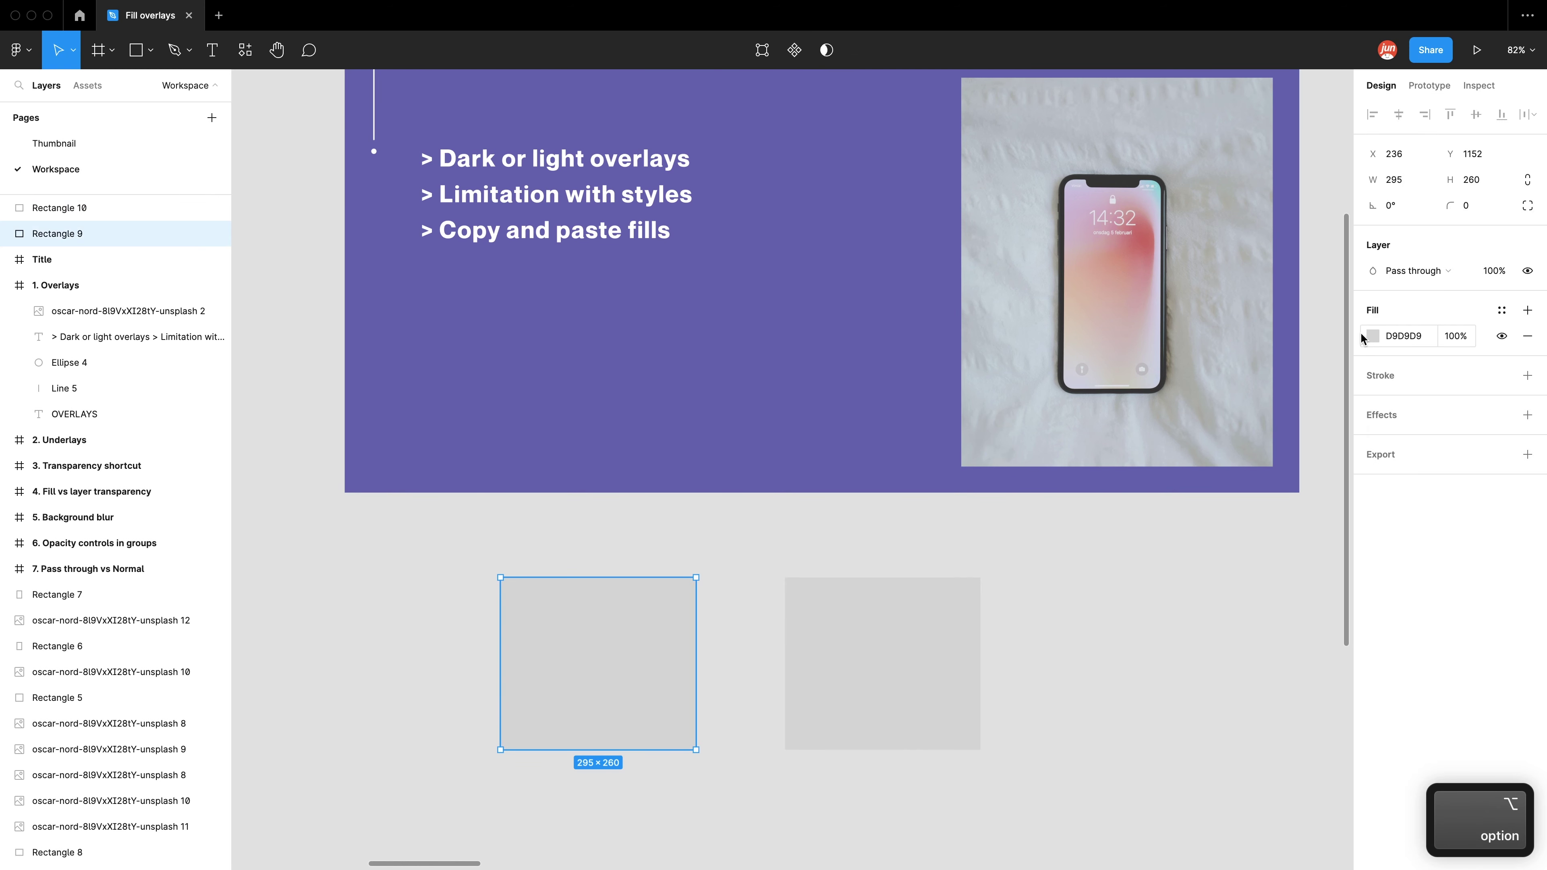
{"action": "left_click", "coordinate": [1373, 335]}
{"action": "left_click", "coordinate": [1301, 363]}
{"action": "left_click_drag", "start_coordinate": [1315, 367], "coordinate": [1352, 358]}
{"action": "left_click", "coordinate": [911, 625]}
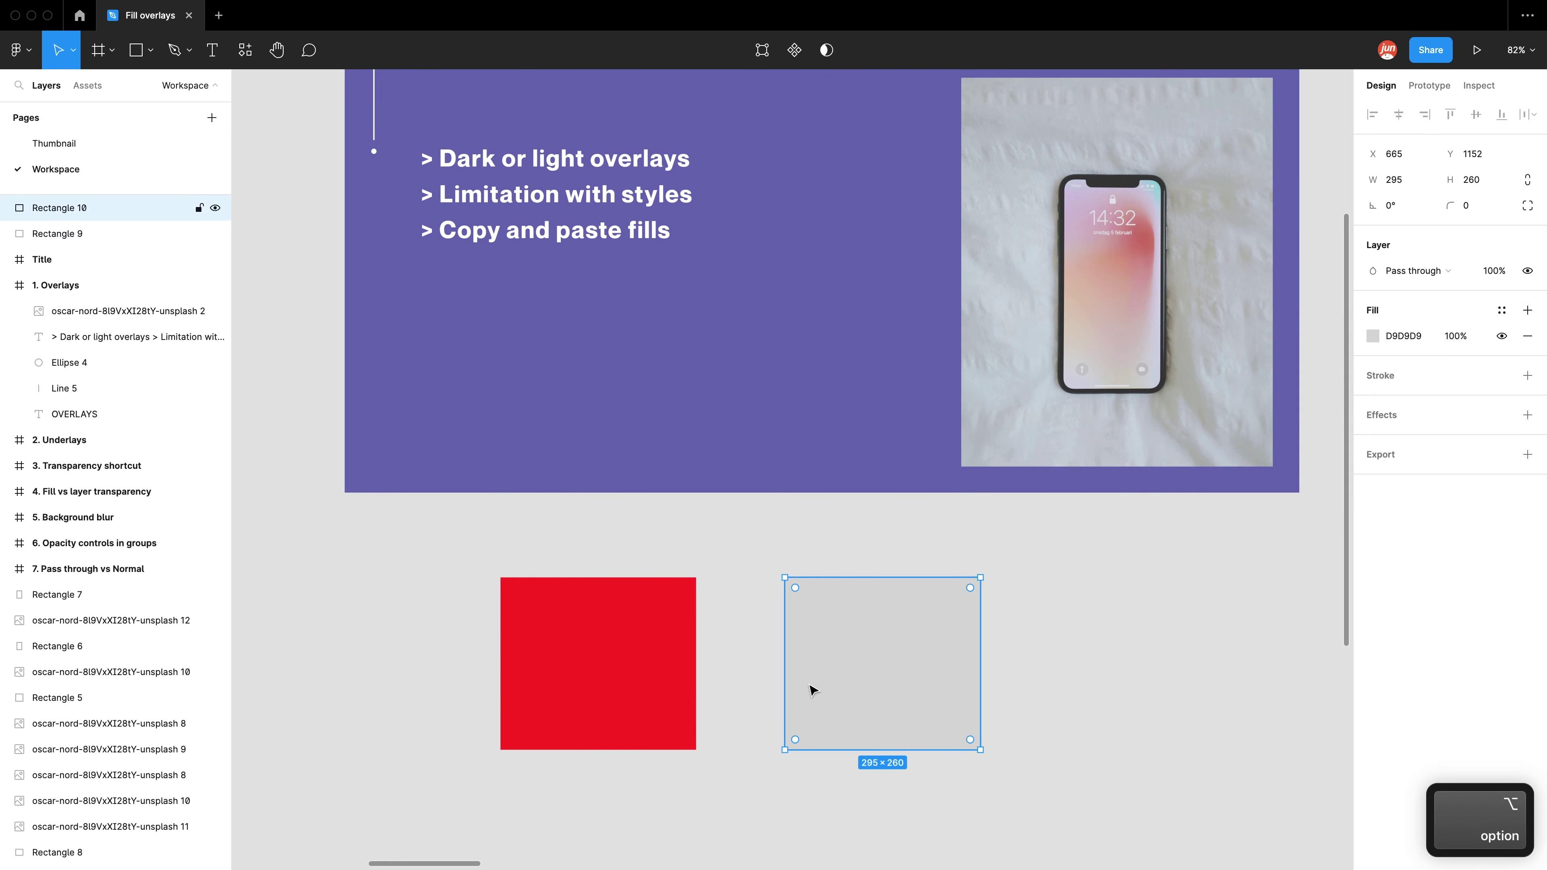
{"action": "left_click", "coordinate": [1372, 338]}
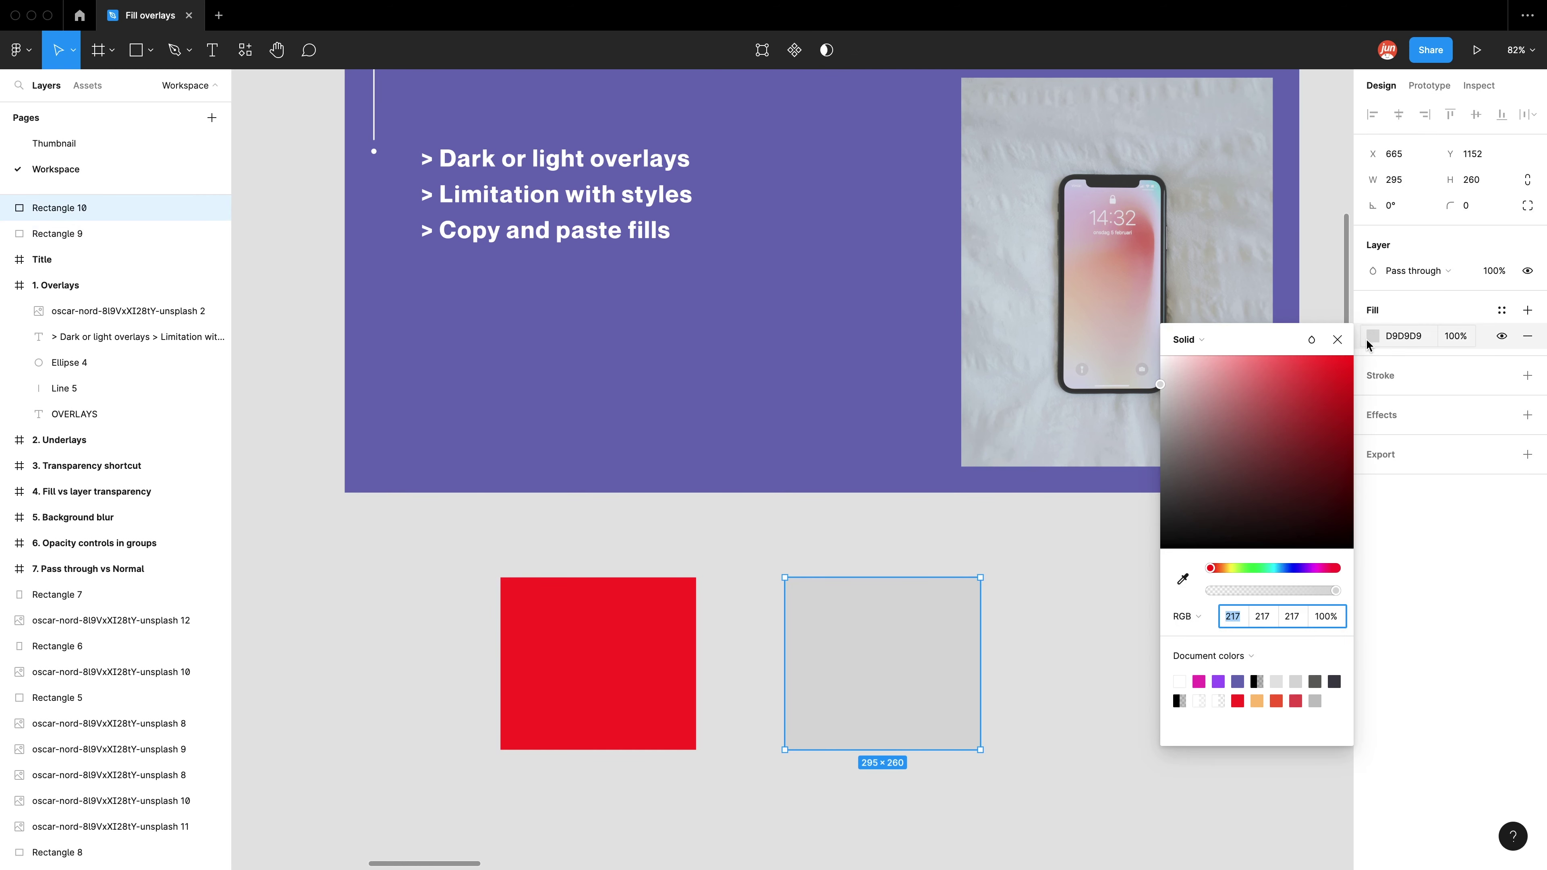
{"action": "left_click", "coordinate": [1283, 568]}
{"action": "left_click_drag", "start_coordinate": [1306, 464], "coordinate": [1344, 377]}
{"action": "left_click", "coordinate": [1072, 626]}
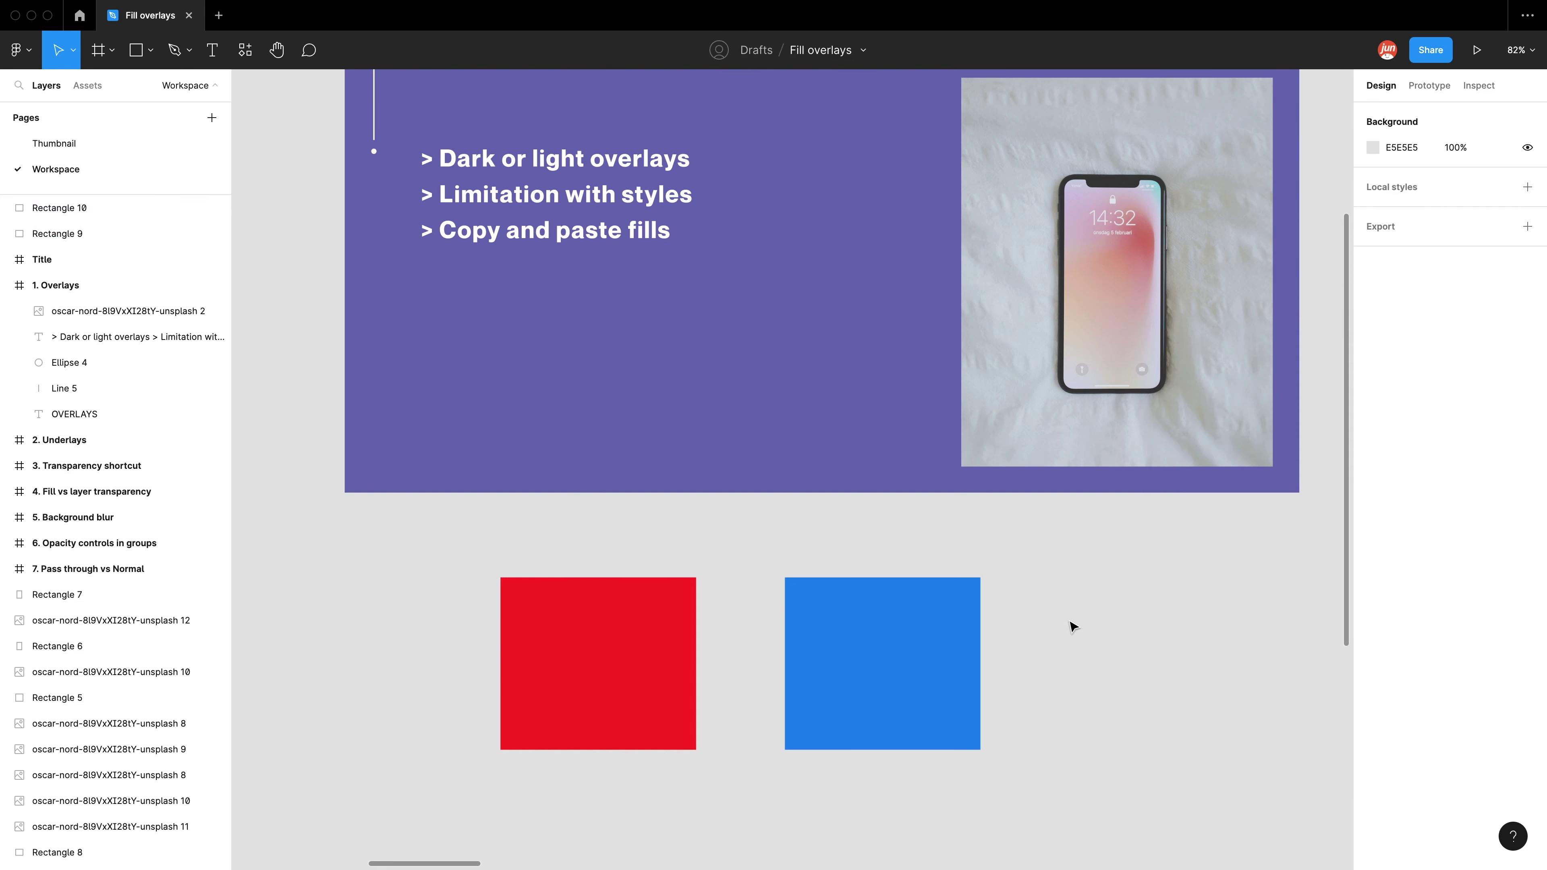
Give the red rectangle an extra pale green B1D28F overlay fill at 16%.
{"action": "left_click", "coordinate": [639, 647]}
{"action": "left_click", "coordinate": [1527, 311]}
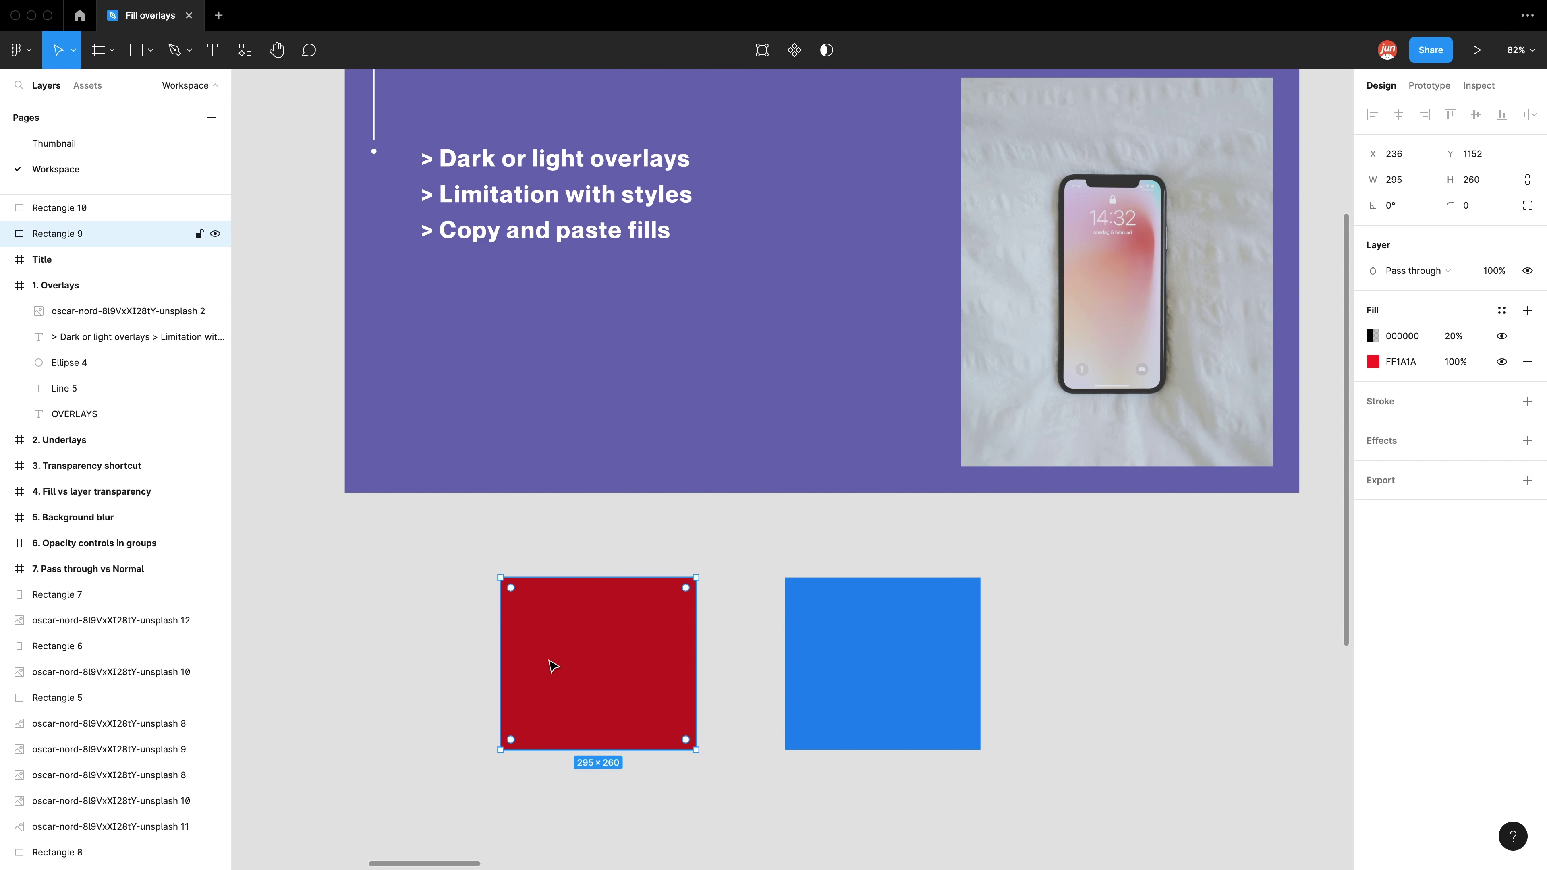
{"action": "left_click", "coordinate": [1461, 338]}
{"action": "type", "text": "16"}
{"action": "key", "text": "Return"}
{"action": "left_click", "coordinate": [1372, 336]}
{"action": "key", "text": "Return"}
{"action": "left_click_drag", "start_coordinate": [1209, 424], "coordinate": [1222, 389]}
{"action": "left_click", "coordinate": [1241, 568]}
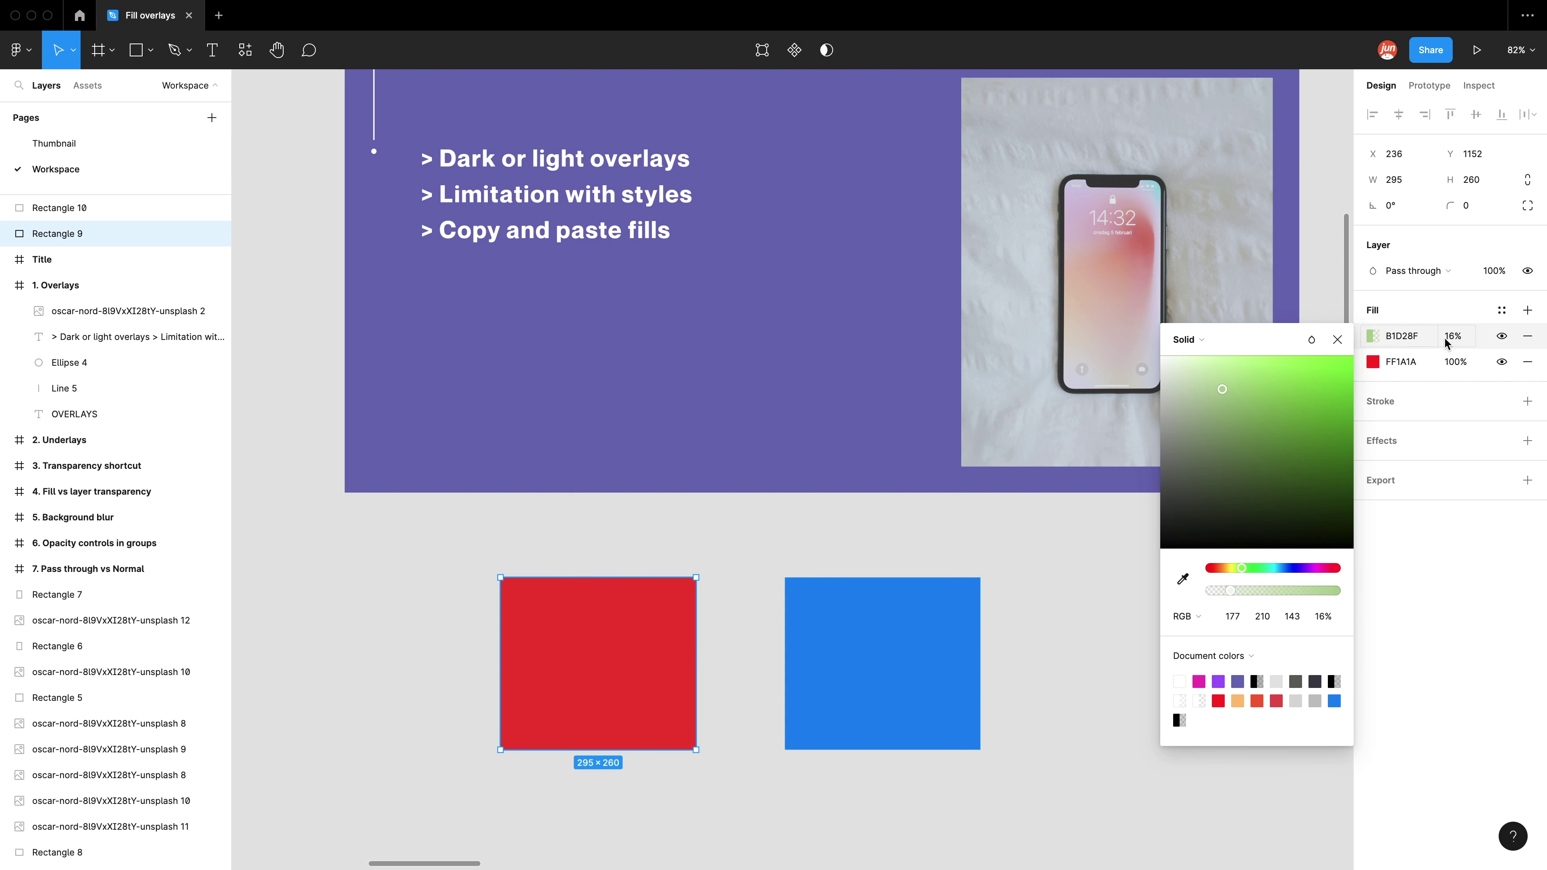
{"action": "left_click", "coordinate": [1422, 314]}
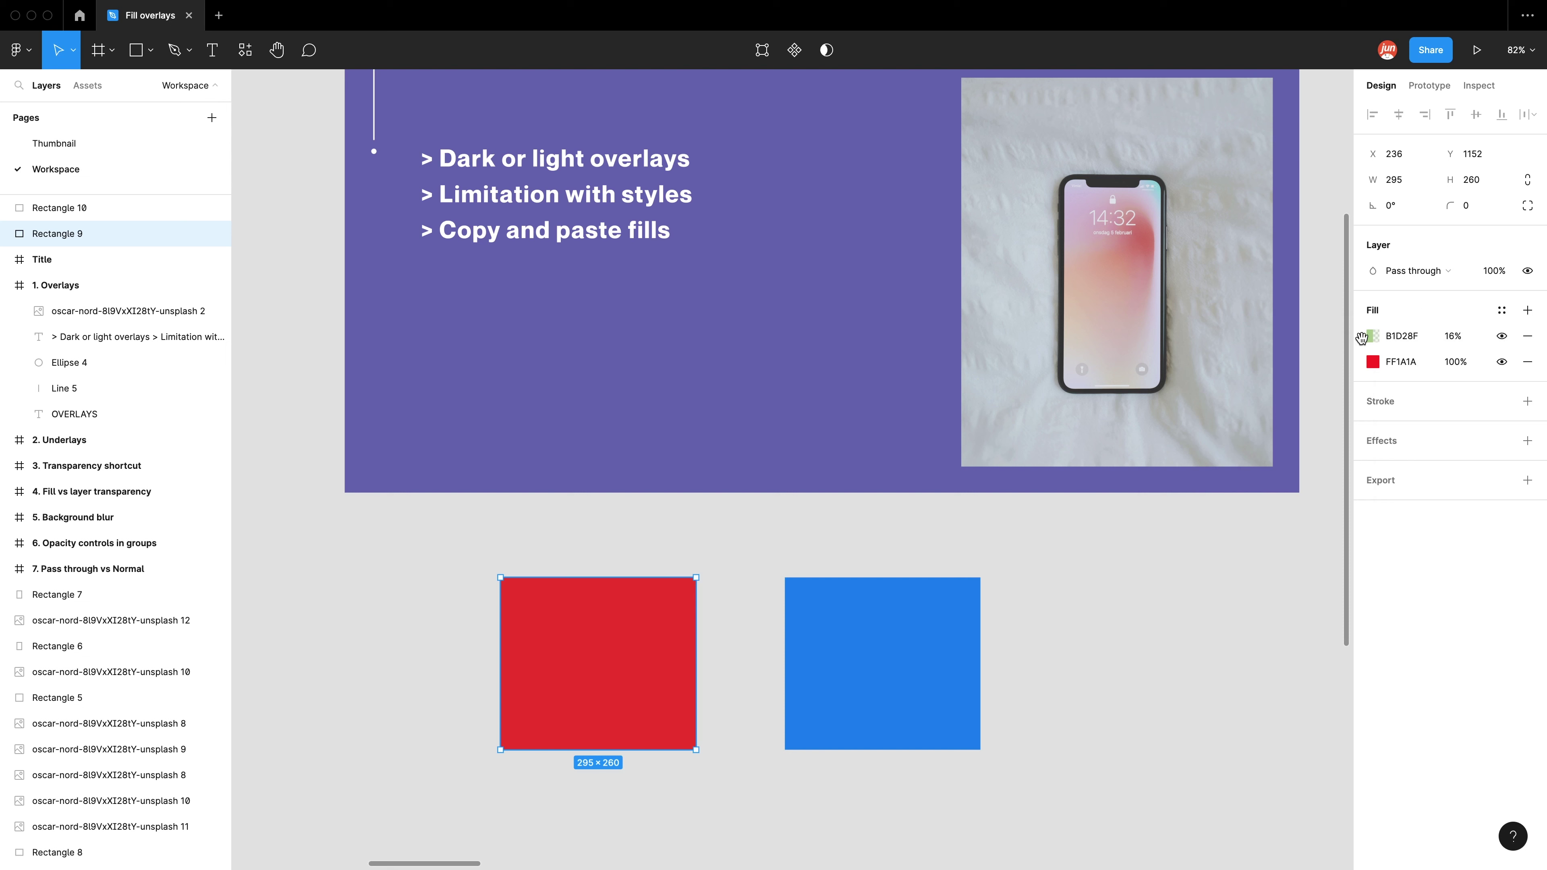
Copy the B1D28F 16% overlay fill and paste it onto the blue rectangle.
{"action": "left_click", "coordinate": [1361, 338]}
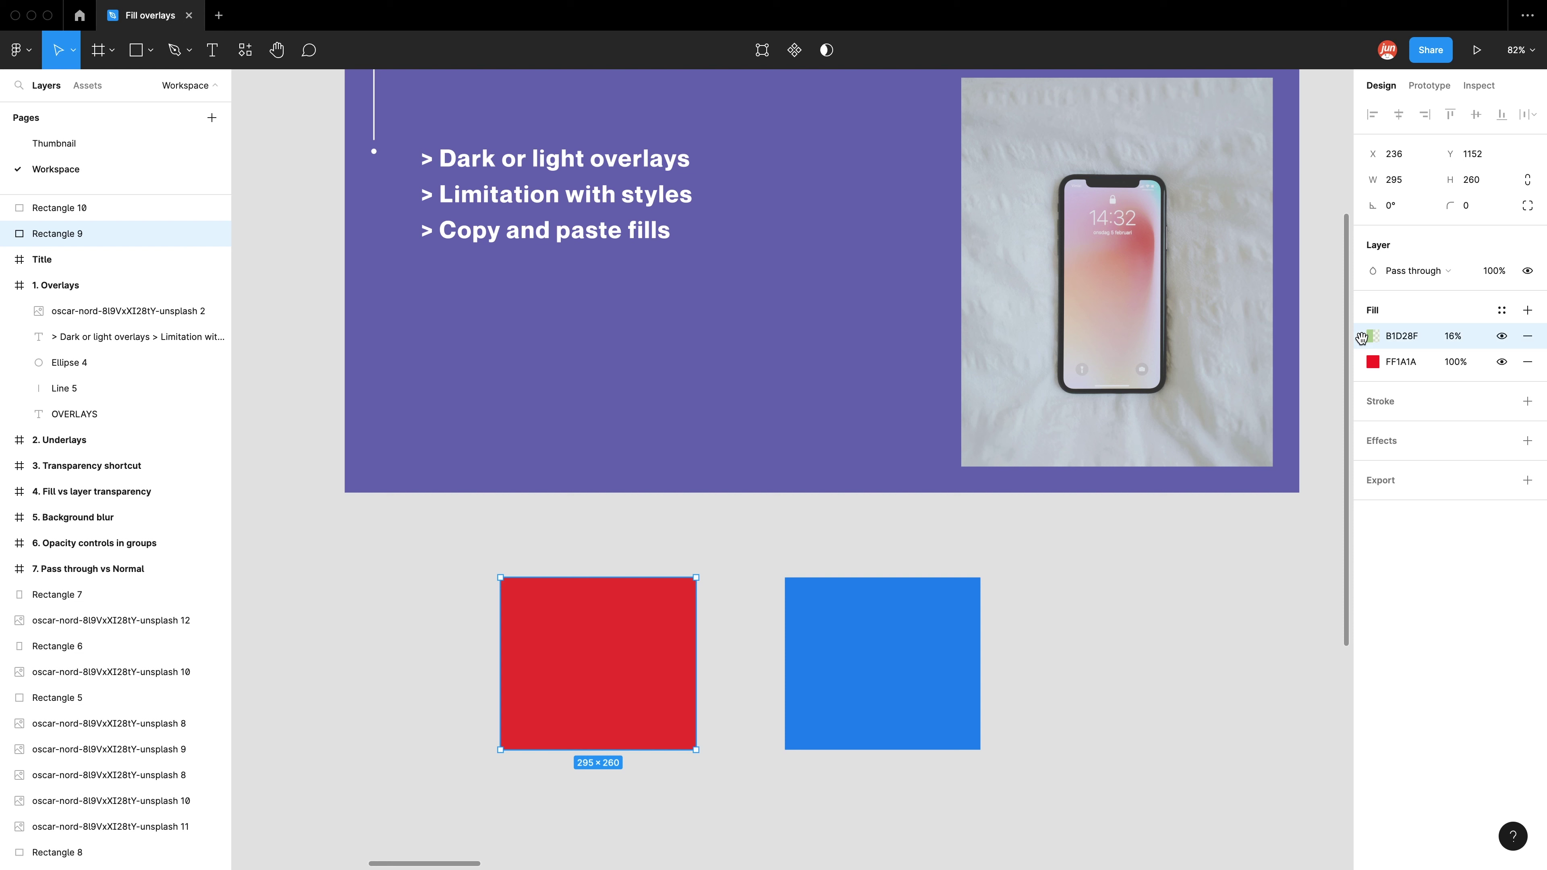
{"action": "key", "text": "super+c"}
{"action": "left_click", "coordinate": [924, 629]}
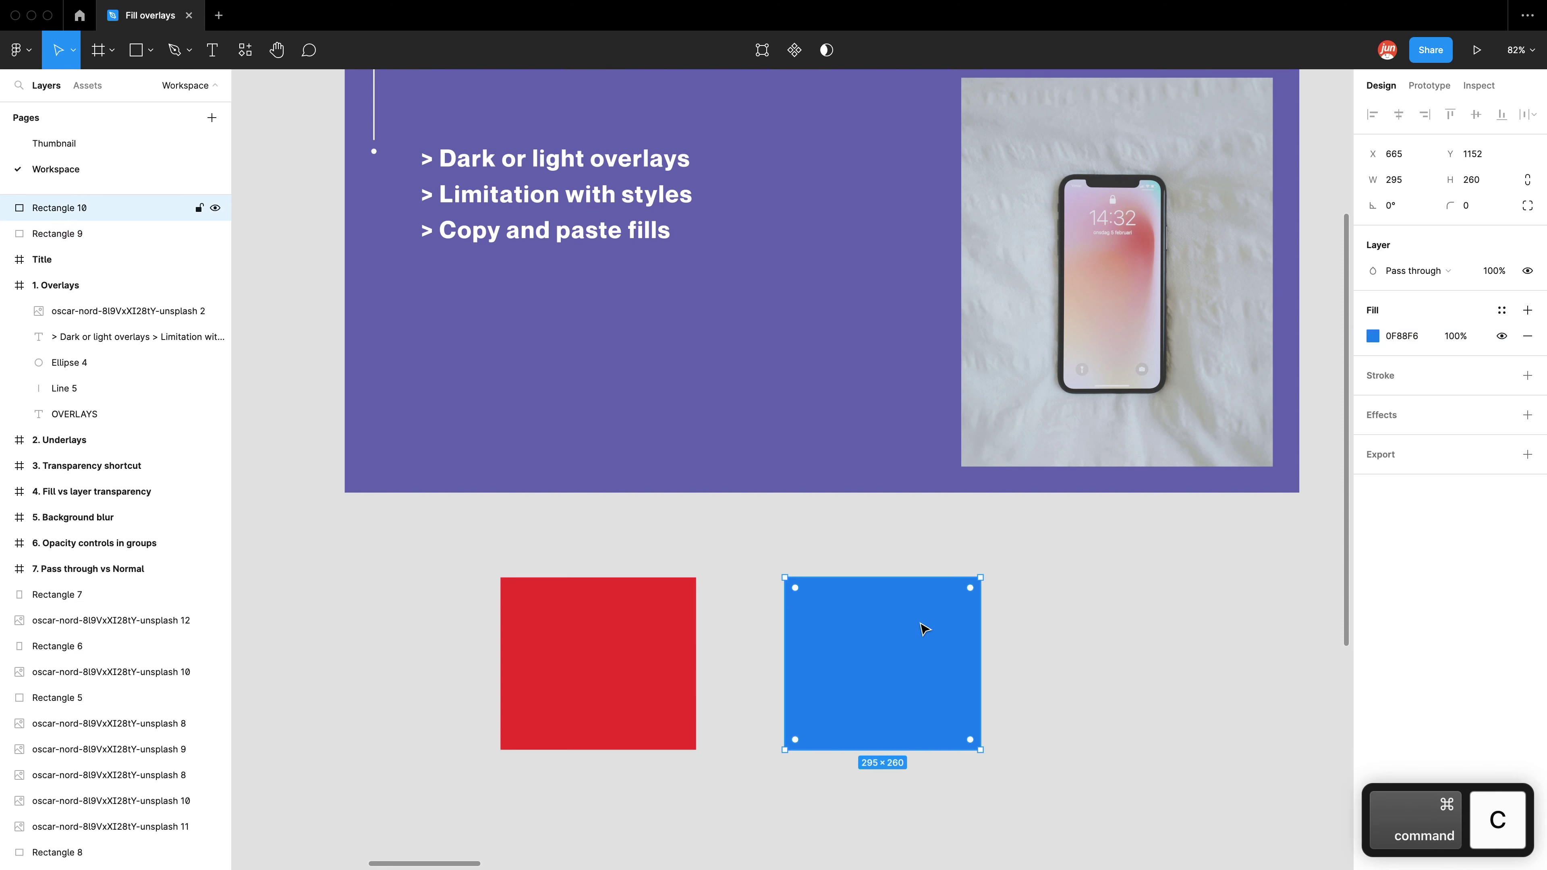
{"action": "key", "text": "super+v"}
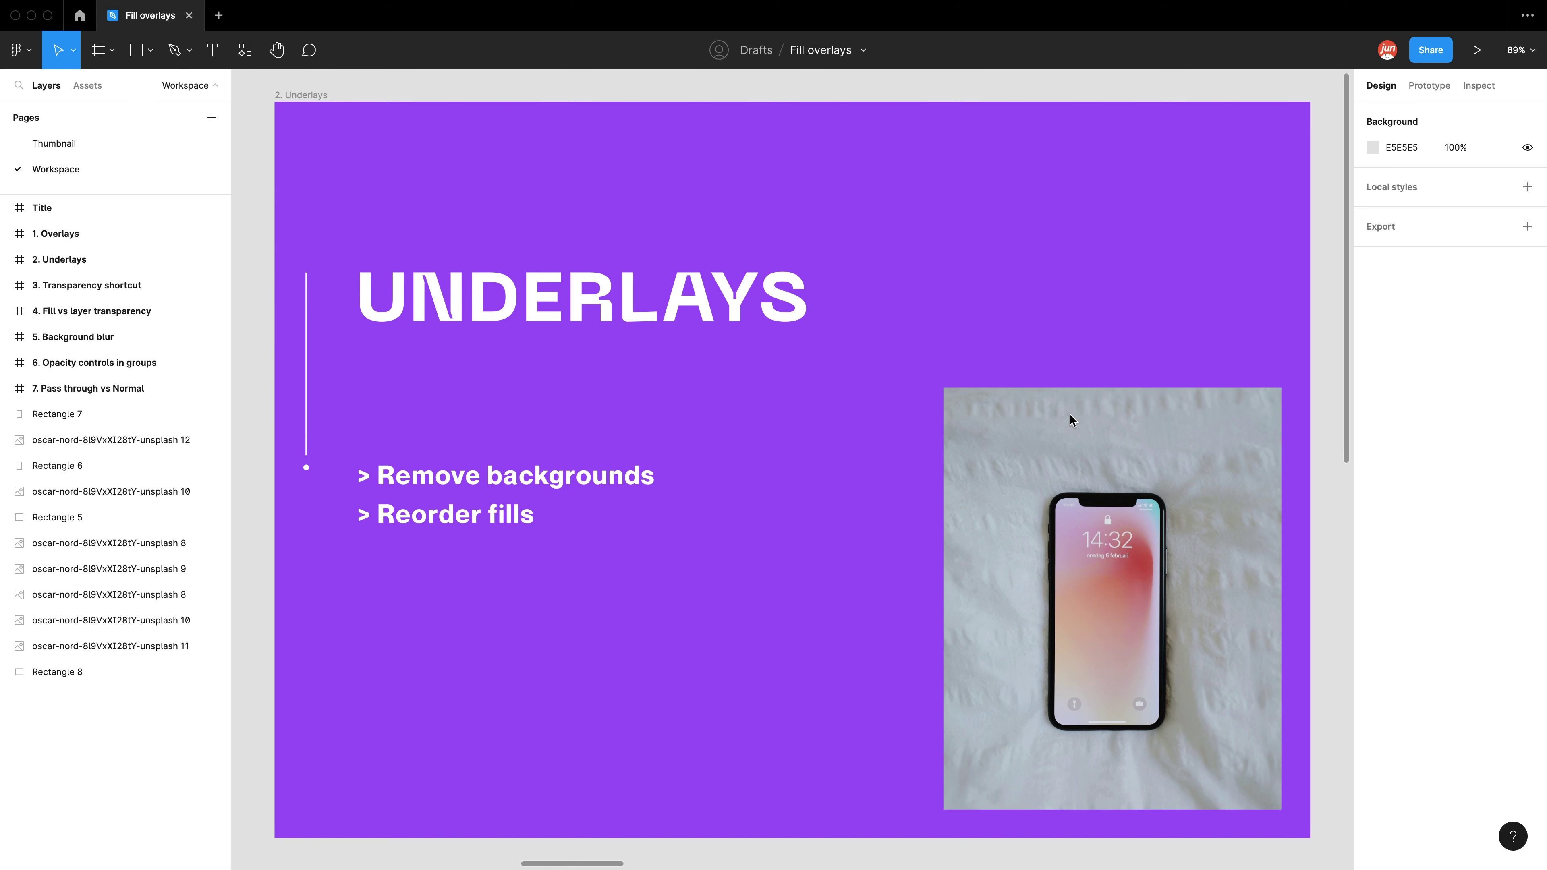
Select the Underlays phone photo, browse the installed plugins list, then close it and deselect.
{"action": "left_click", "coordinate": [995, 421]}
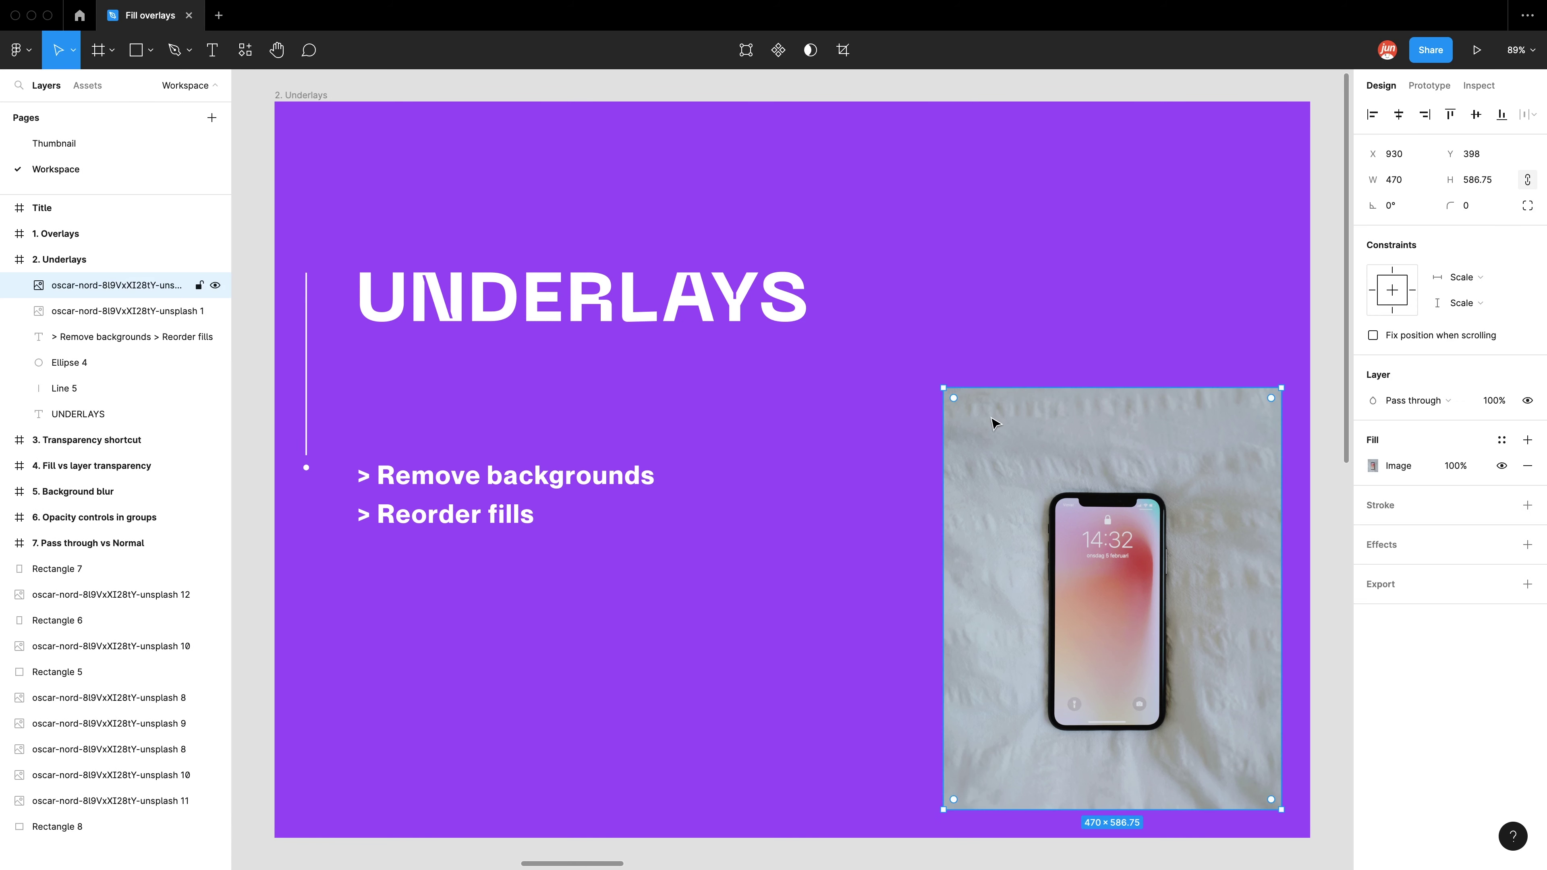
{"action": "mouse_move", "coordinate": [170, 6]}
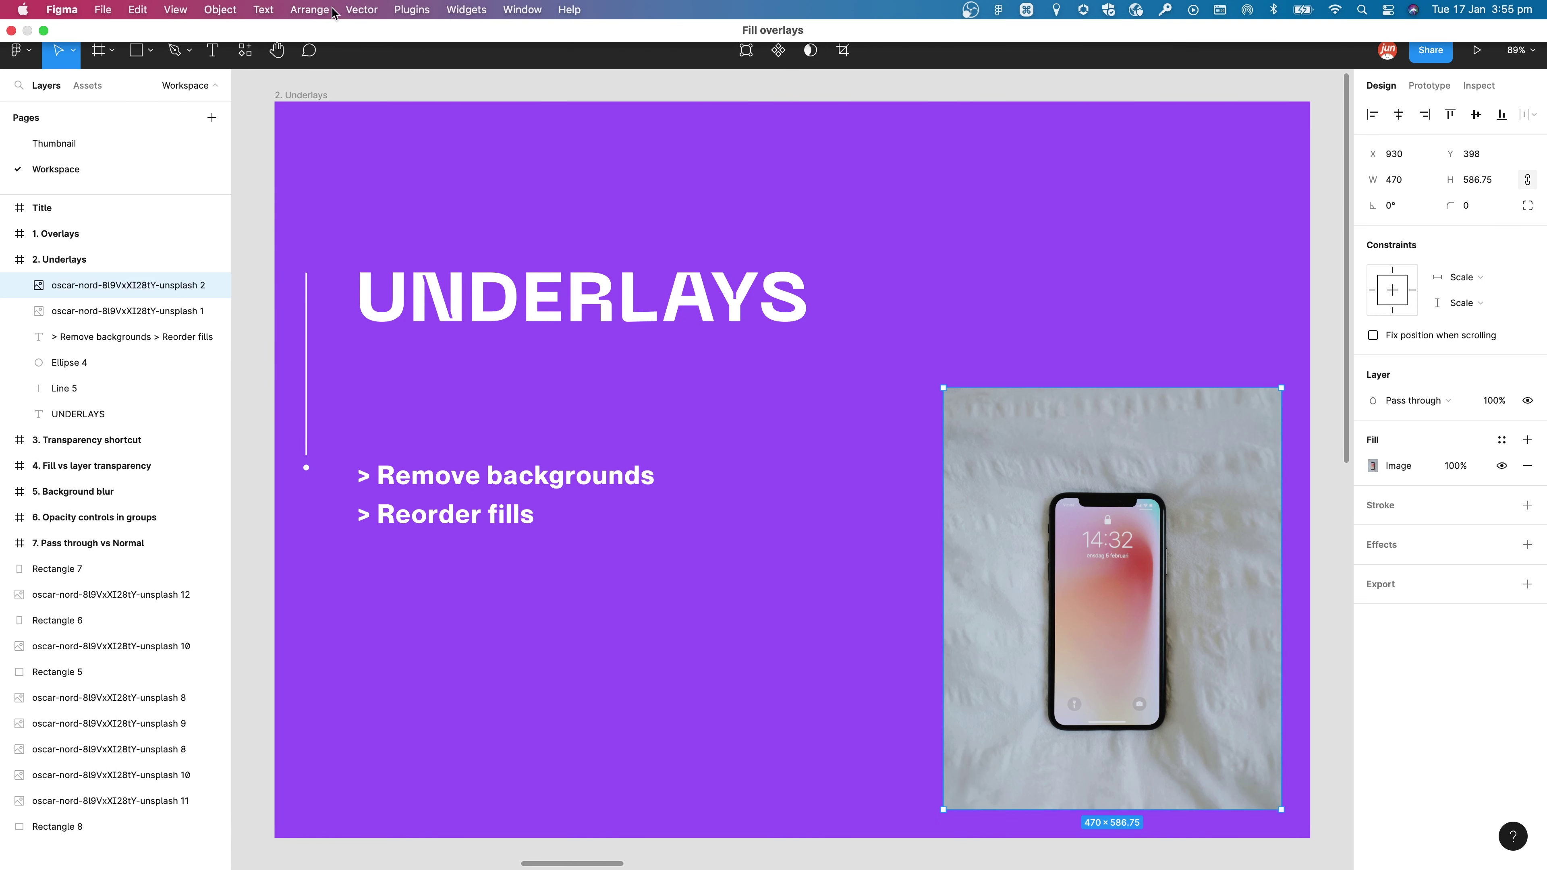
{"action": "left_click", "coordinate": [409, 18]}
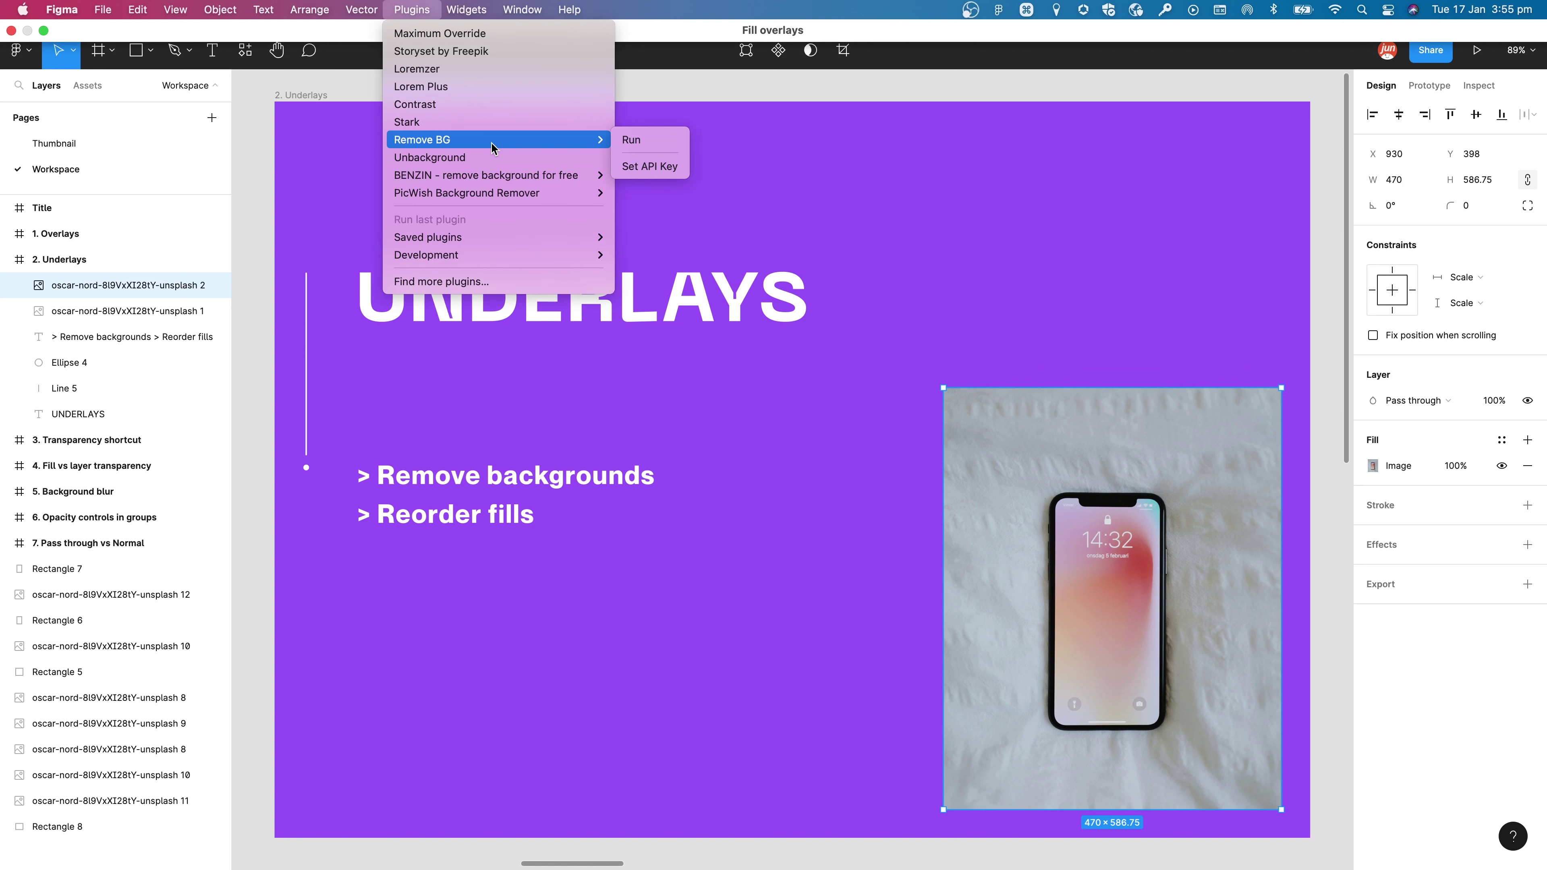
{"action": "mouse_move", "coordinate": [517, 182]}
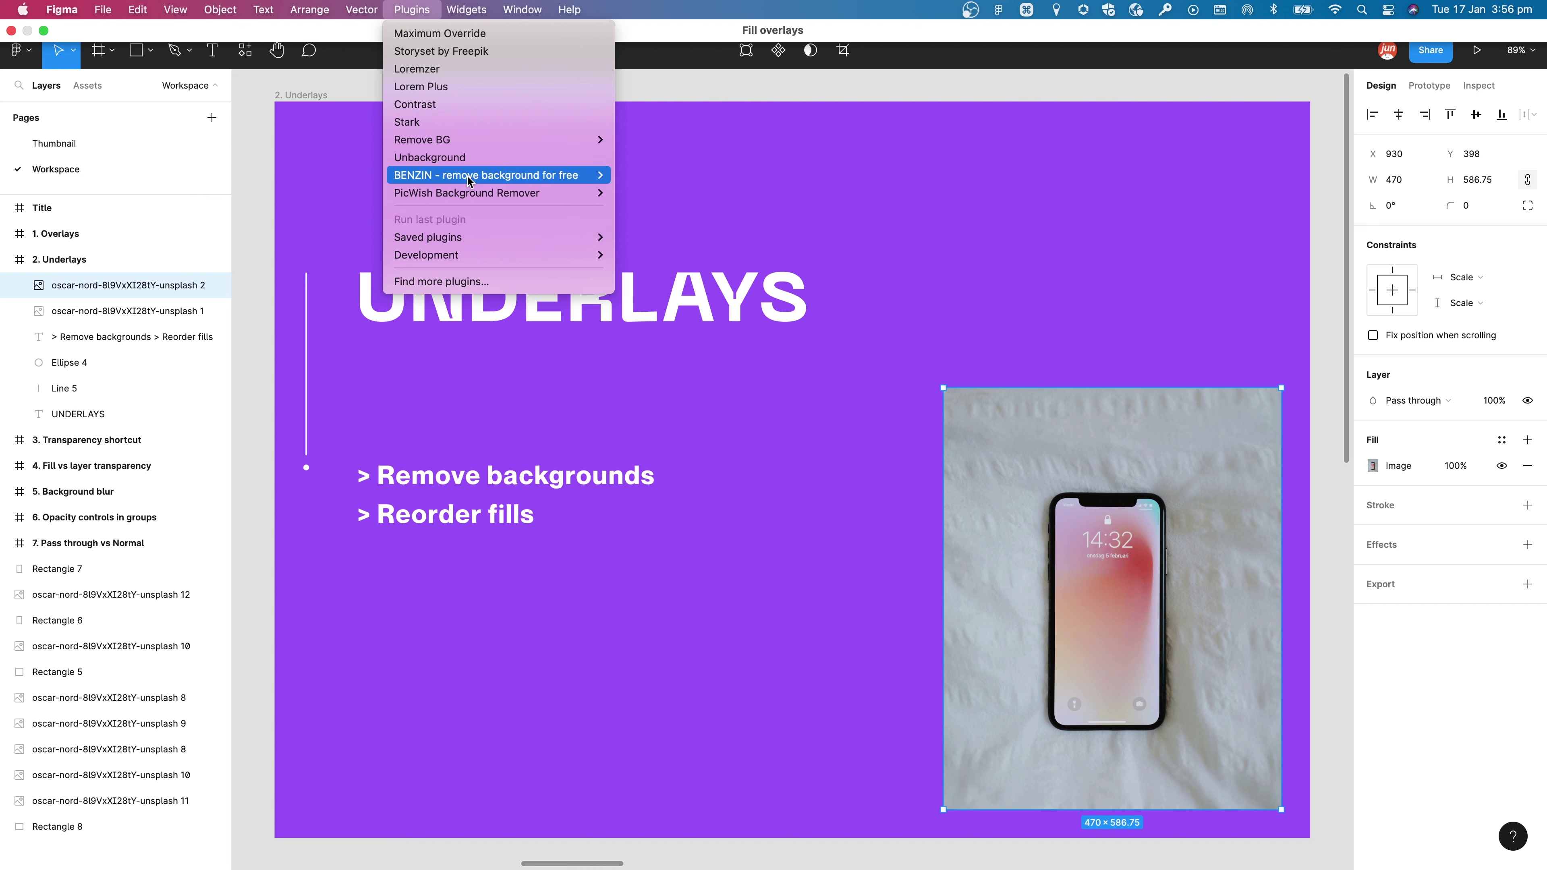
{"action": "mouse_move", "coordinate": [488, 144]}
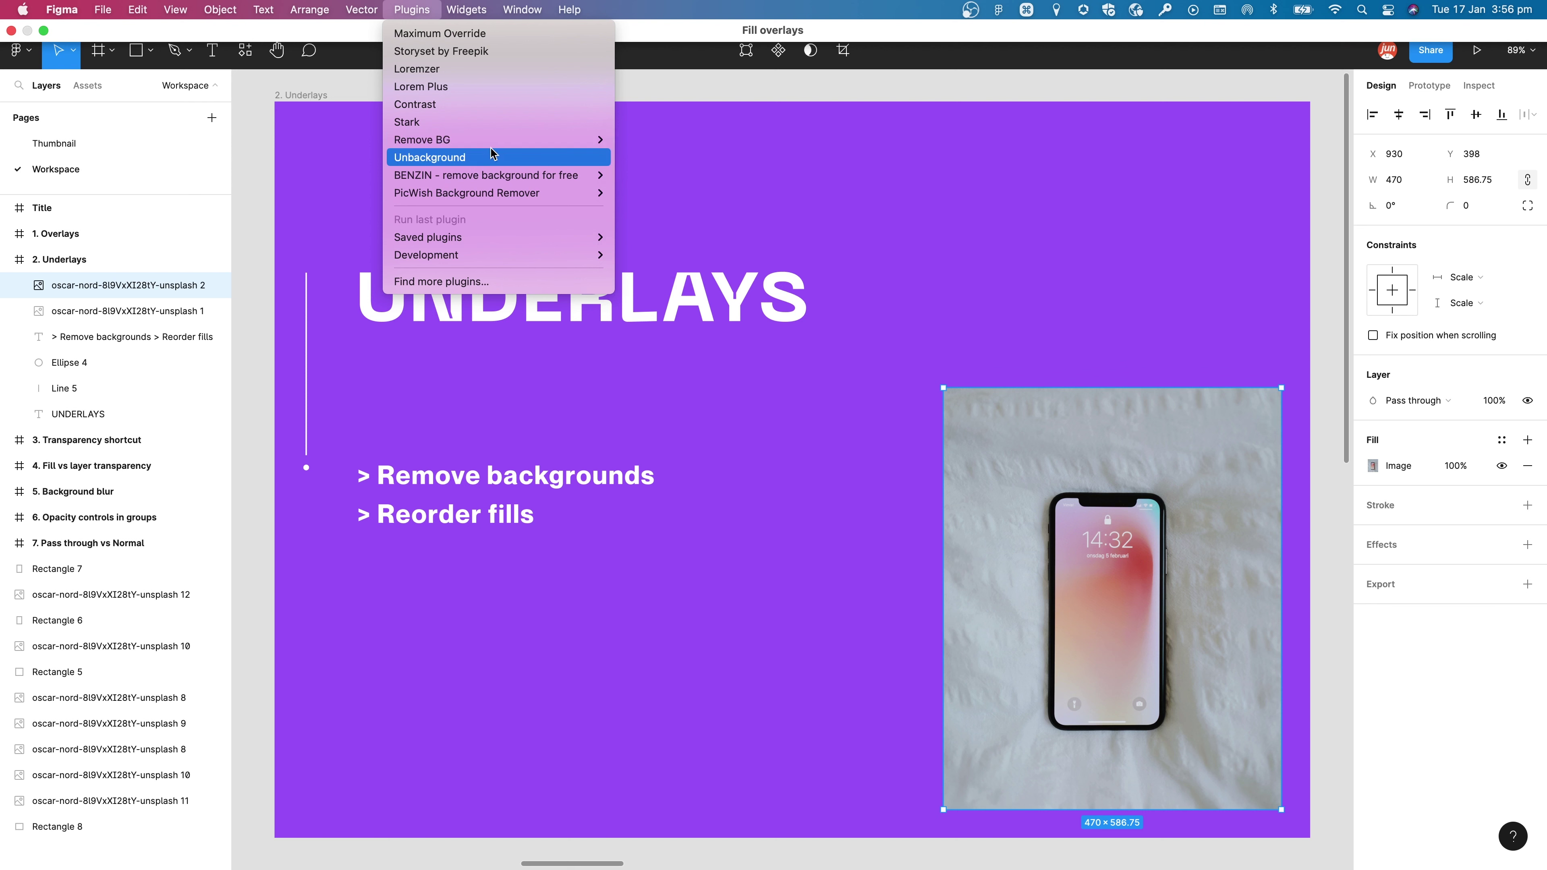
{"action": "left_click", "coordinate": [893, 192]}
{"action": "left_click", "coordinate": [977, 228]}
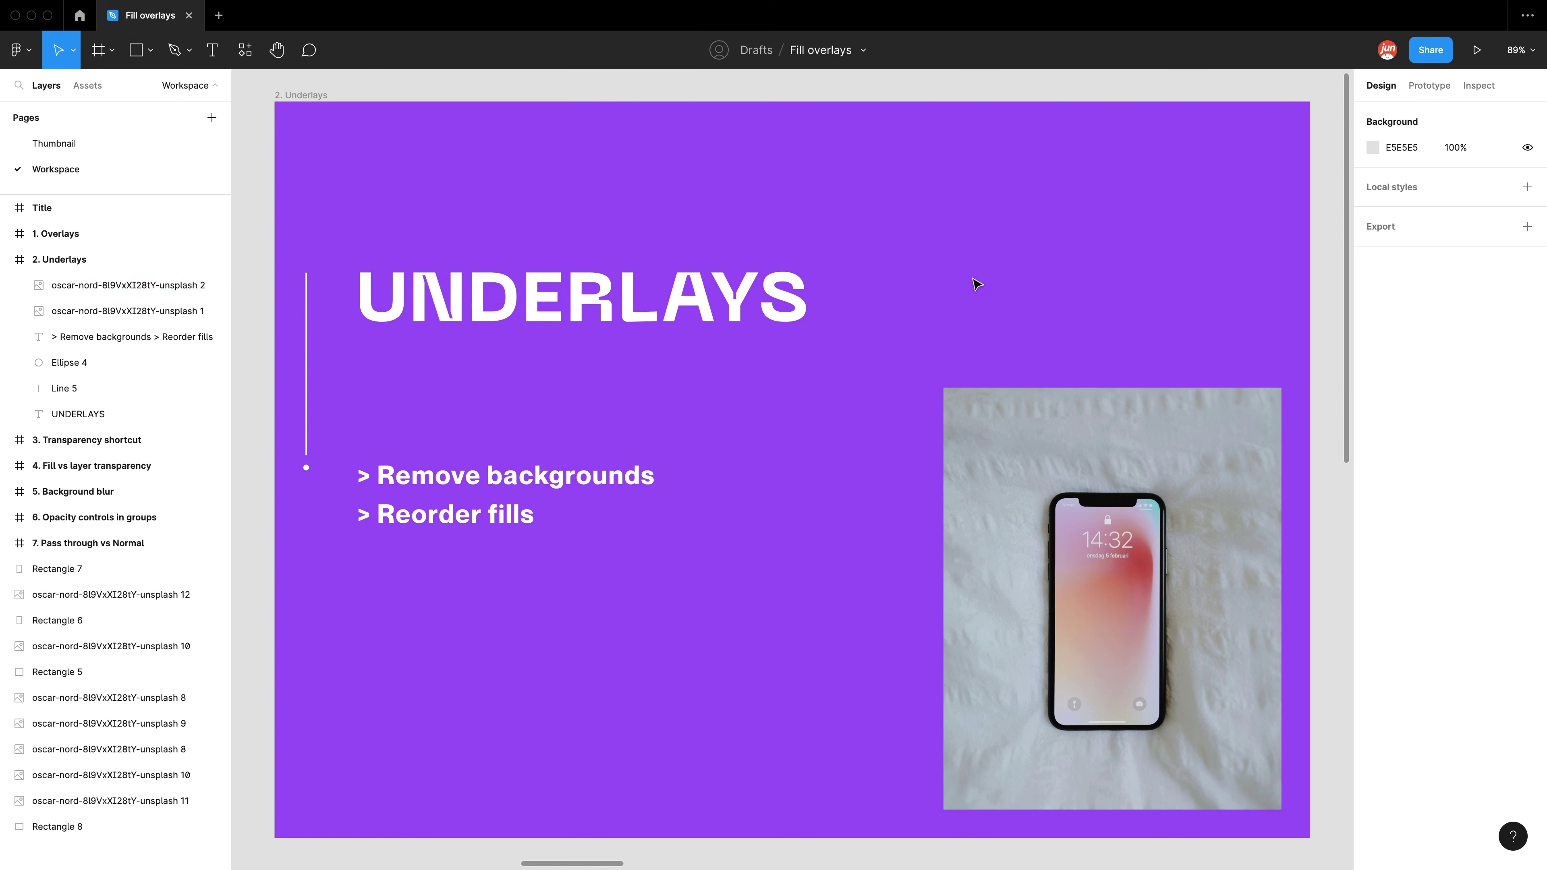
Delete the phone photo's fabric backdrop and add a red FF0000 fill at 100%.
{"action": "left_click", "coordinate": [1010, 427]}
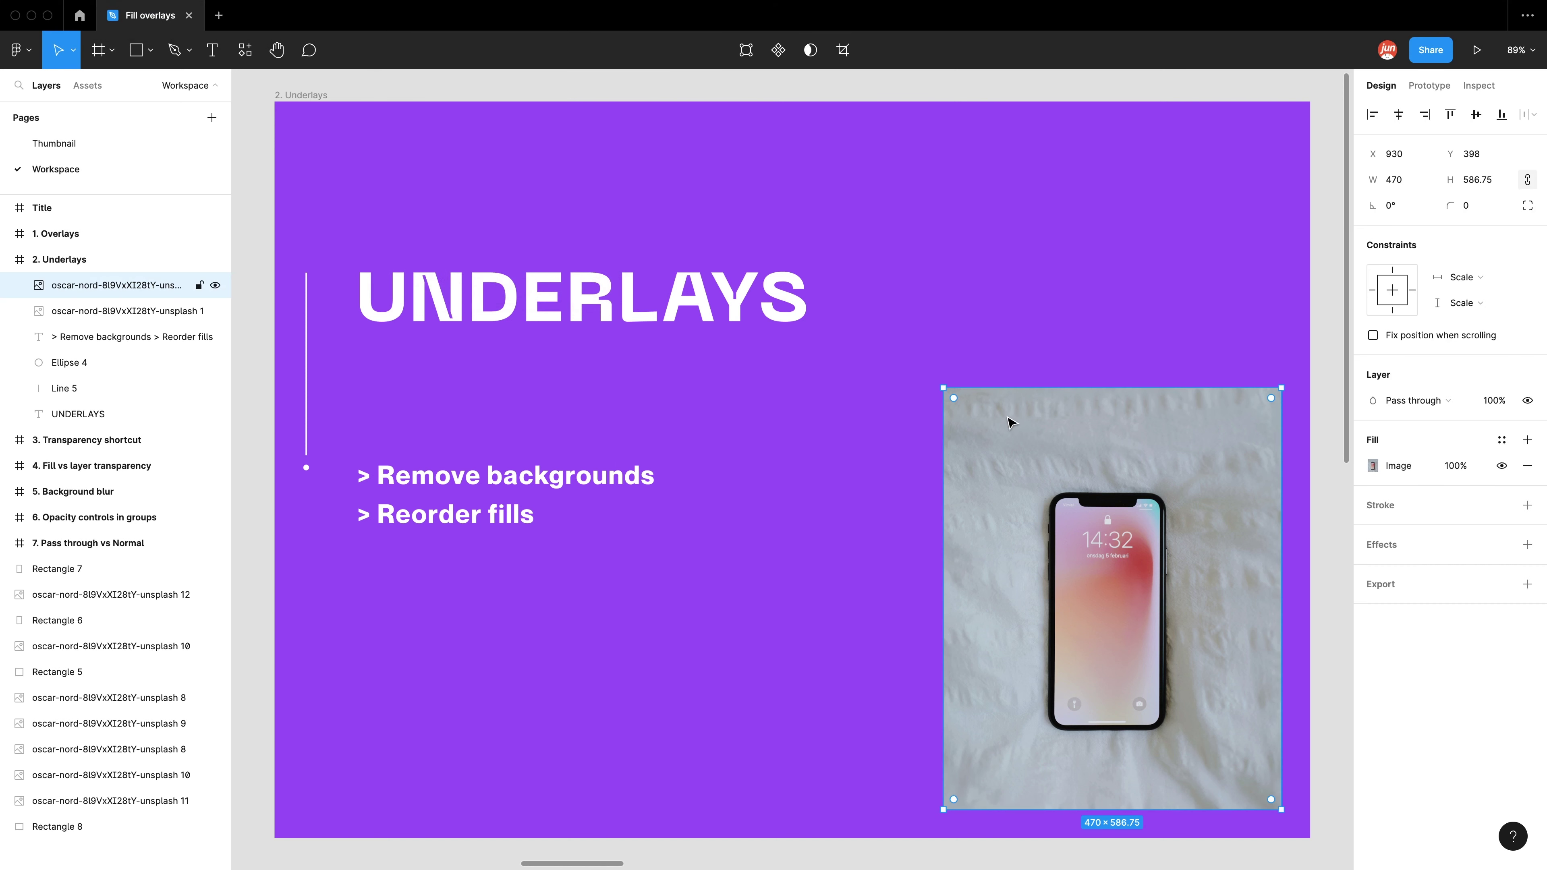
{"action": "key", "text": "BackSpace"}
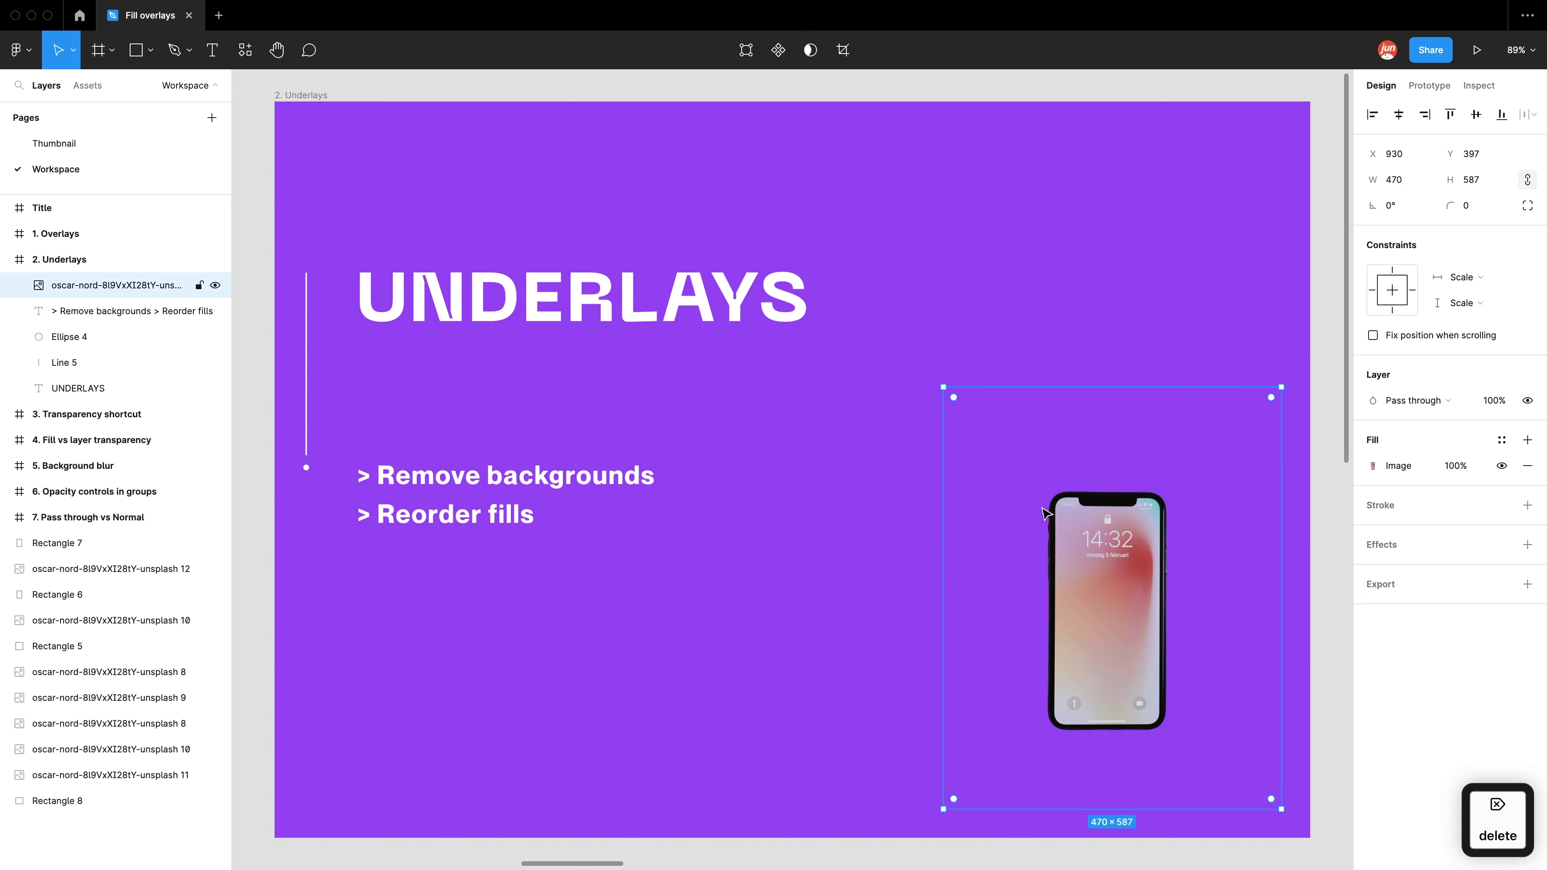
{"action": "left_click", "coordinate": [1527, 440]}
{"action": "left_click", "coordinate": [1374, 466]}
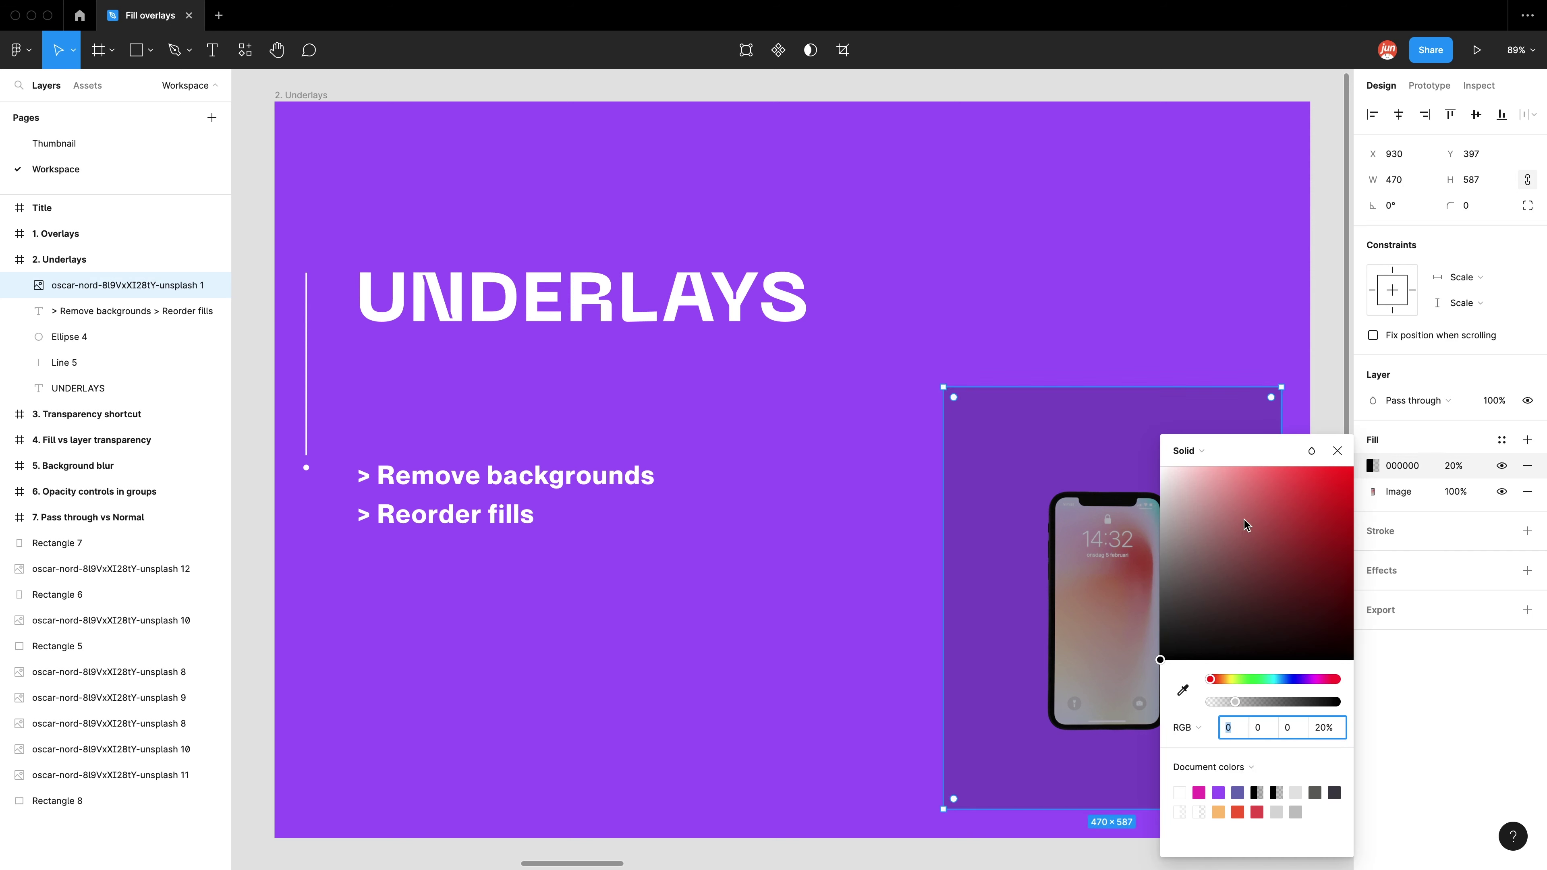
{"action": "left_click_drag", "start_coordinate": [1250, 528], "coordinate": [1109, 449]}
{"action": "left_click_drag", "start_coordinate": [1330, 555], "coordinate": [1352, 468]}
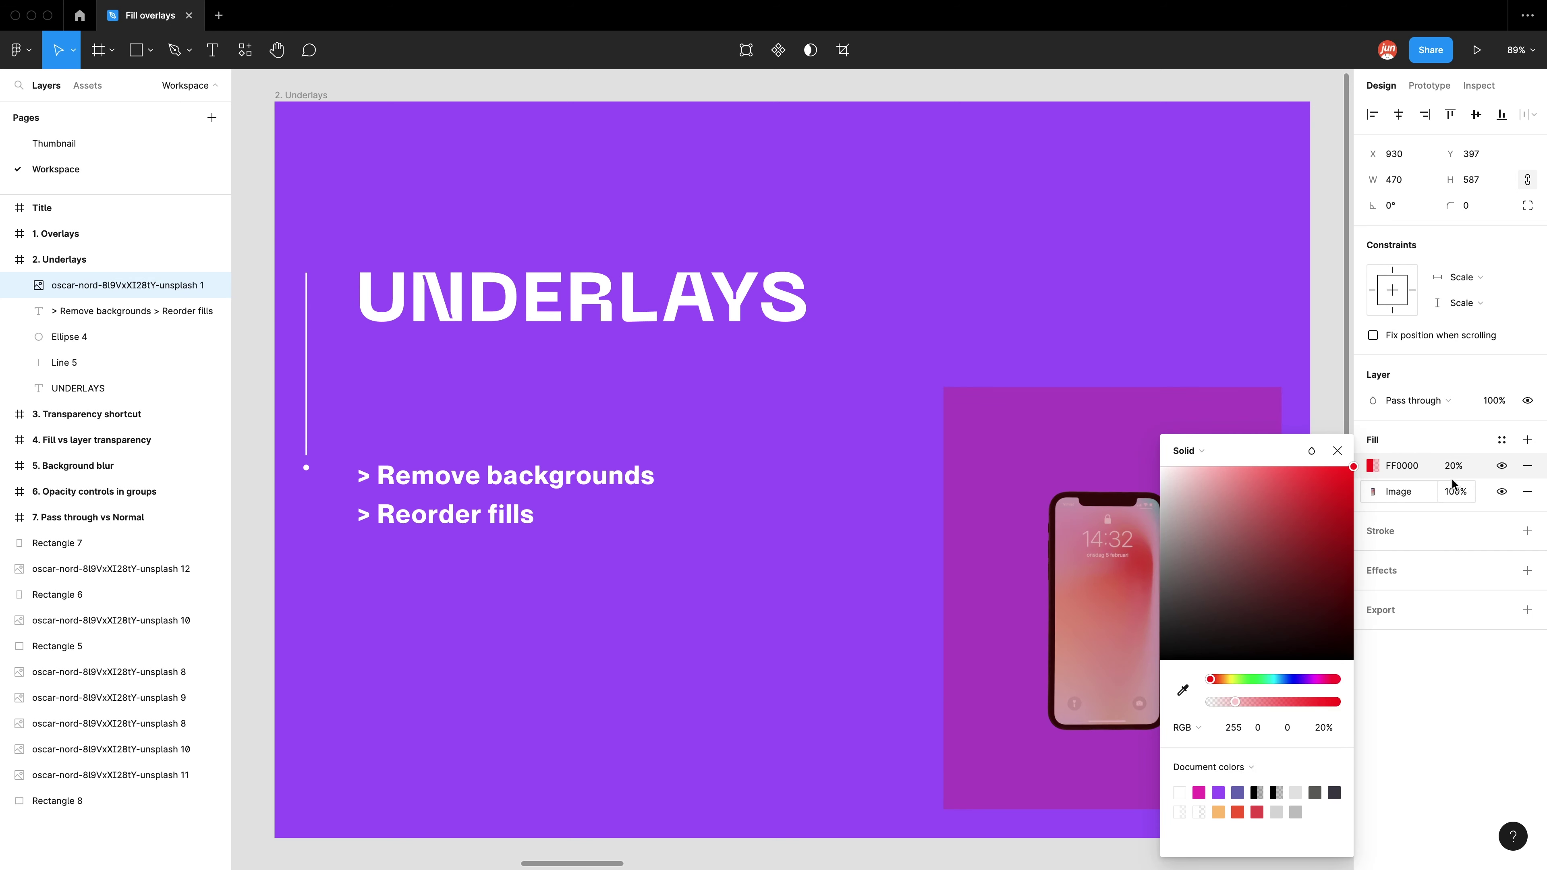
{"action": "left_click", "coordinate": [1453, 466]}
{"action": "type", "text": "100"}
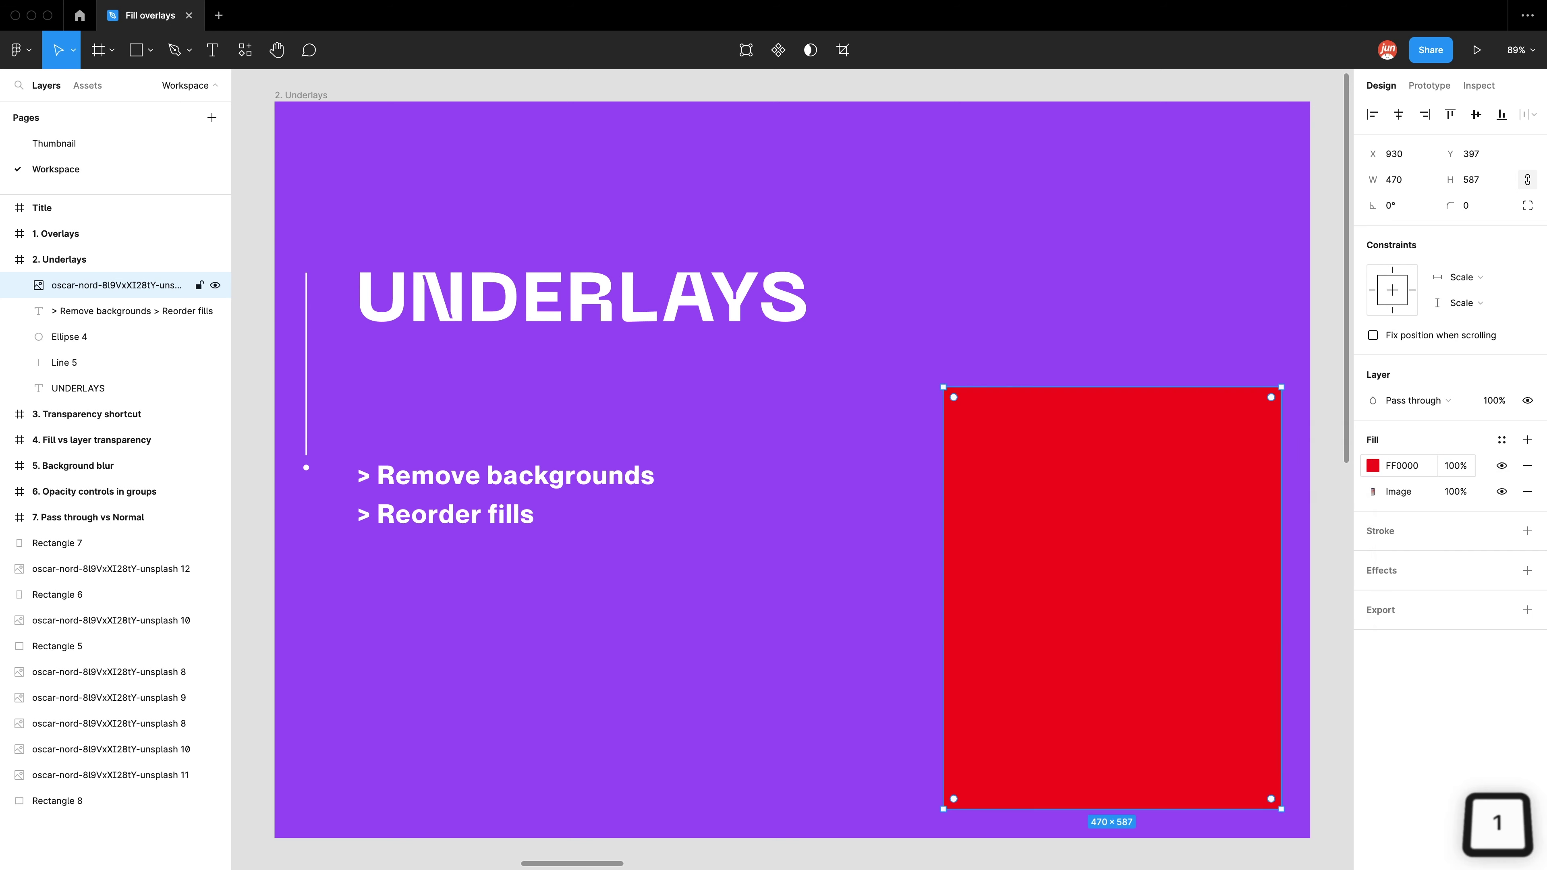
{"action": "key", "text": "Return"}
{"action": "key", "text": "Return"}
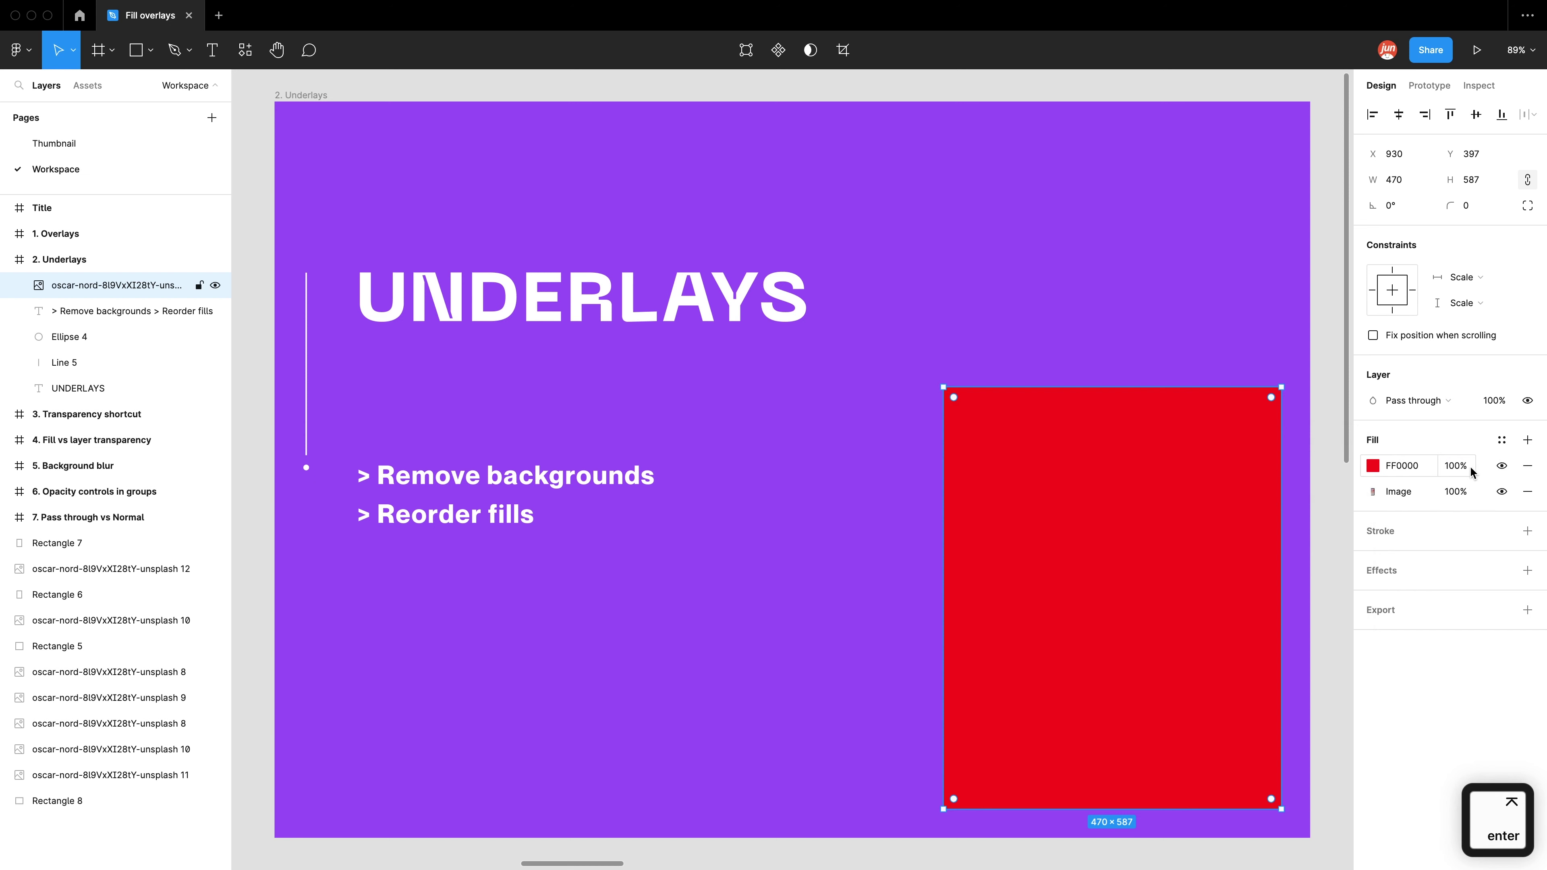
Reorder the red fill below the image fill, then back above it.
{"action": "left_click_drag", "start_coordinate": [1484, 469], "coordinate": [1488, 509]}
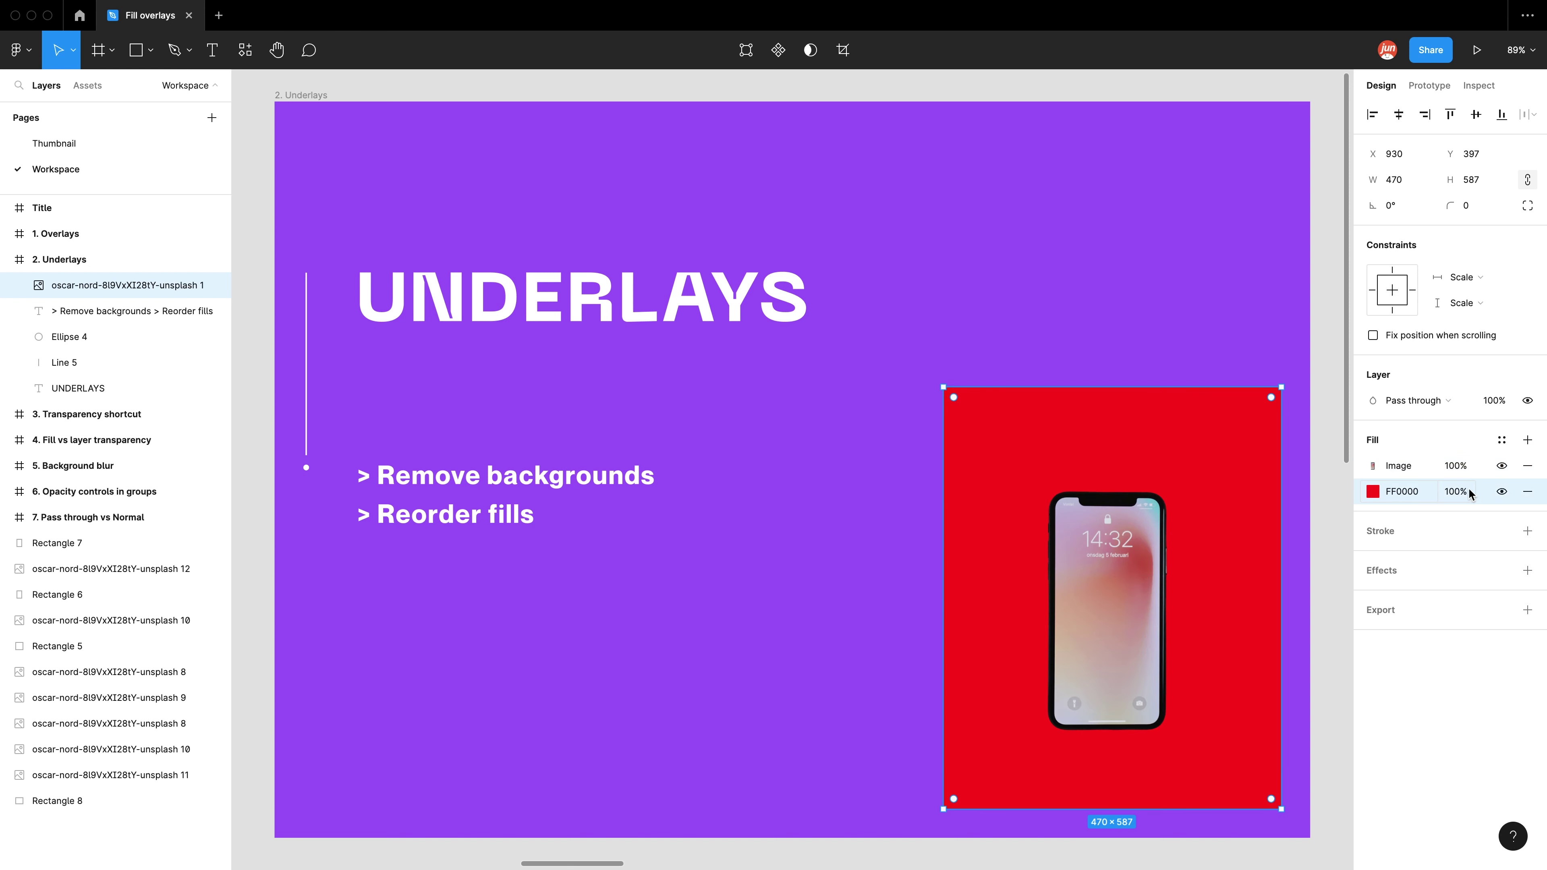
{"action": "left_click", "coordinate": [1392, 496]}
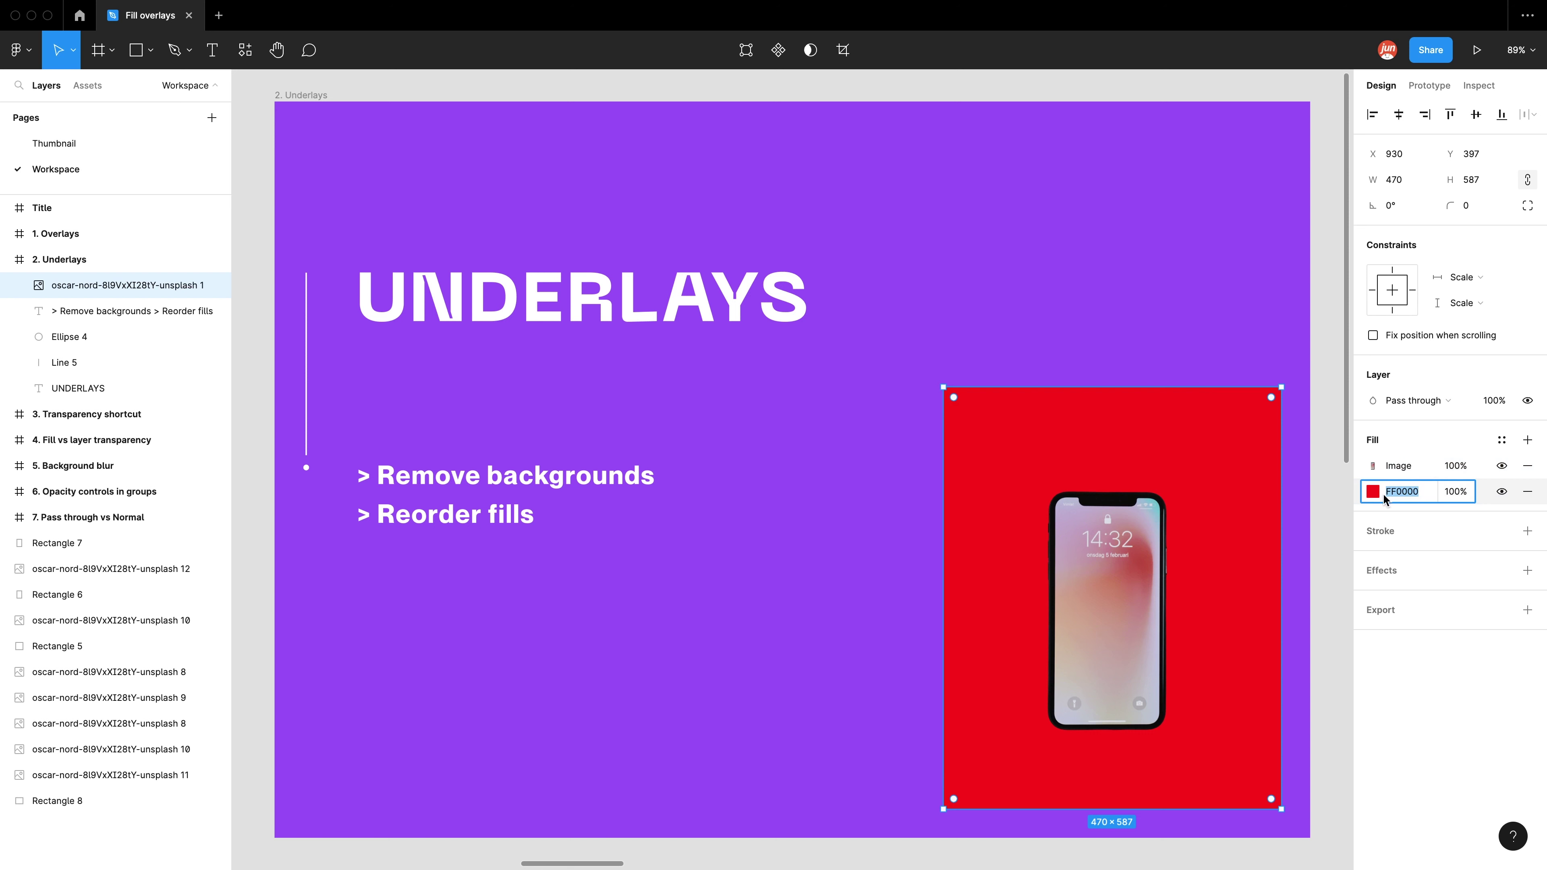
{"action": "mouse_move", "coordinate": [1359, 491]}
{"action": "left_mouse_down"}
{"action": "mouse_move", "coordinate": [1359, 458]}
{"action": "mouse_move", "coordinate": [1359, 497]}
{"action": "left_mouse_up"}
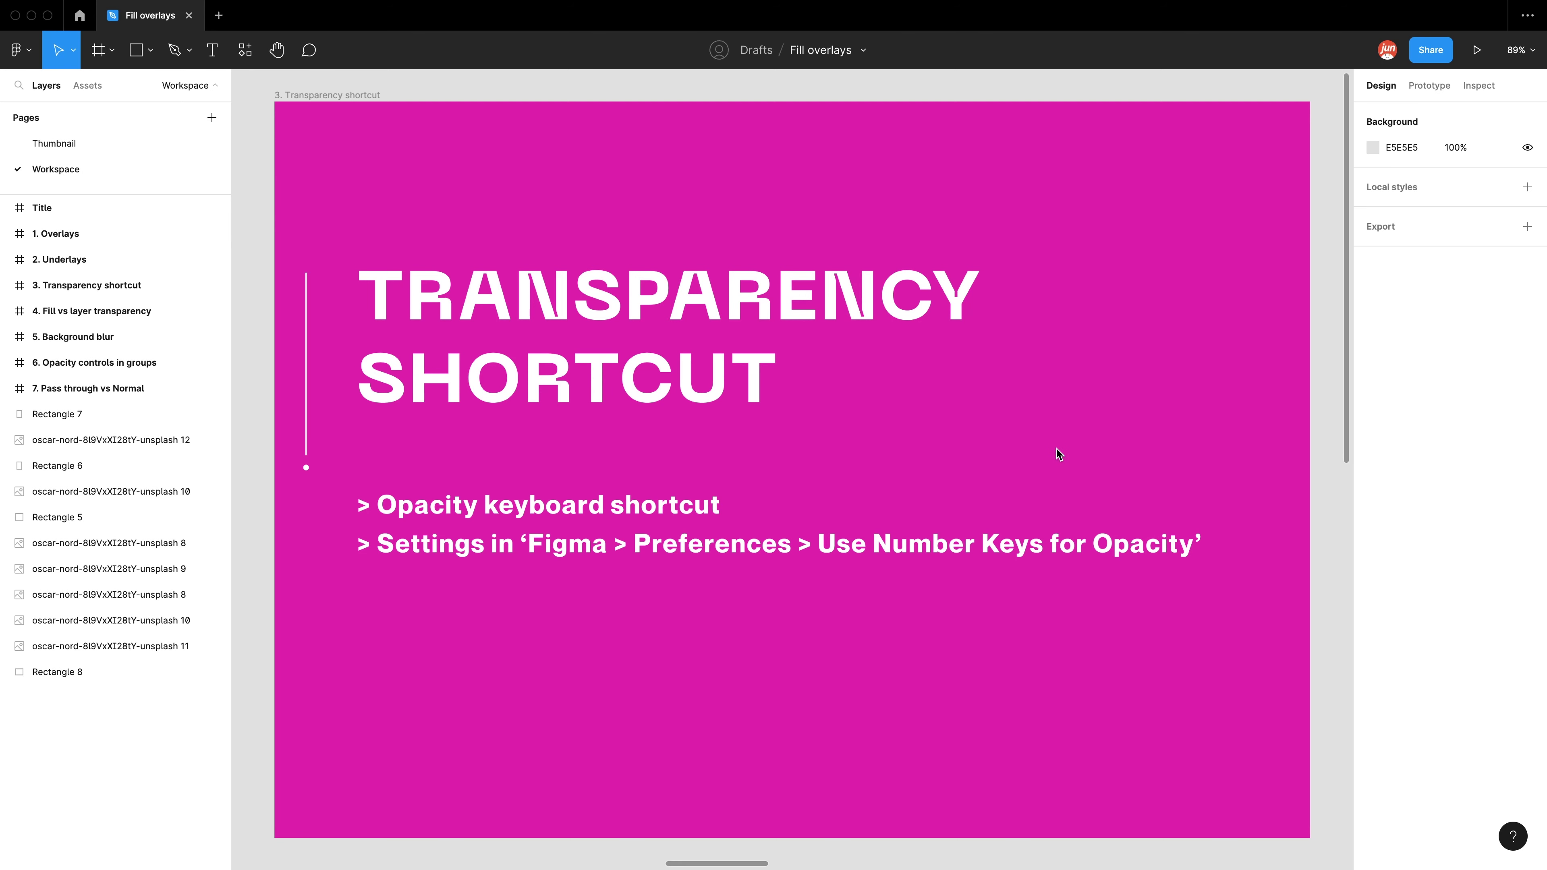
Draw a grey rectangle at the slide's lower right and nudge it up and right.
{"action": "key", "text": "r"}
{"action": "left_click_drag", "start_coordinate": [963, 594], "coordinate": [1220, 809]}
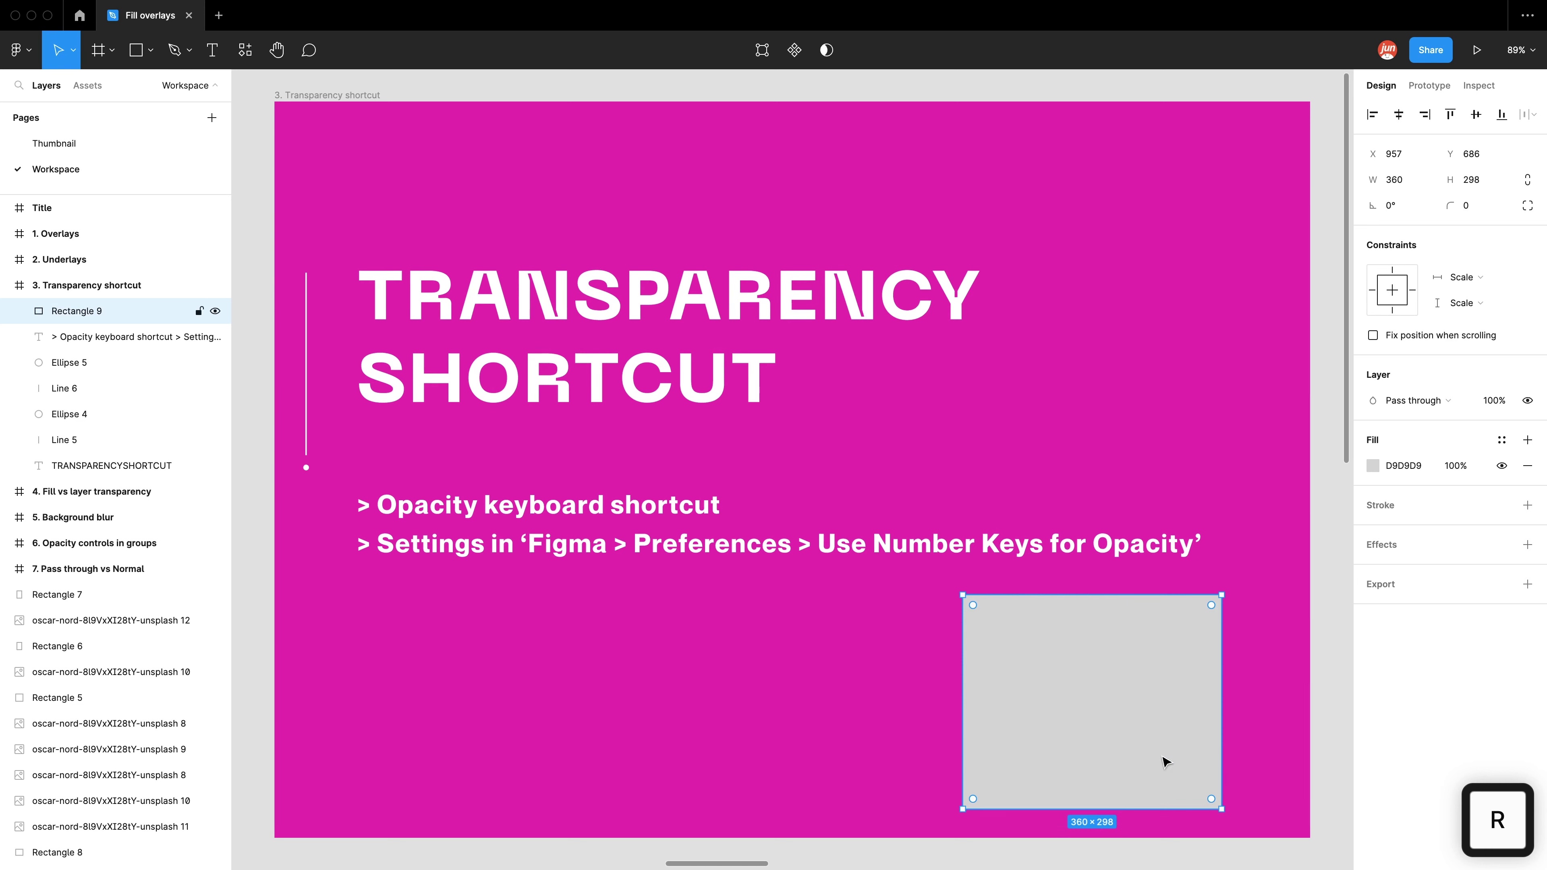
{"action": "left_click_drag", "start_coordinate": [1157, 753], "coordinate": [1165, 736]}
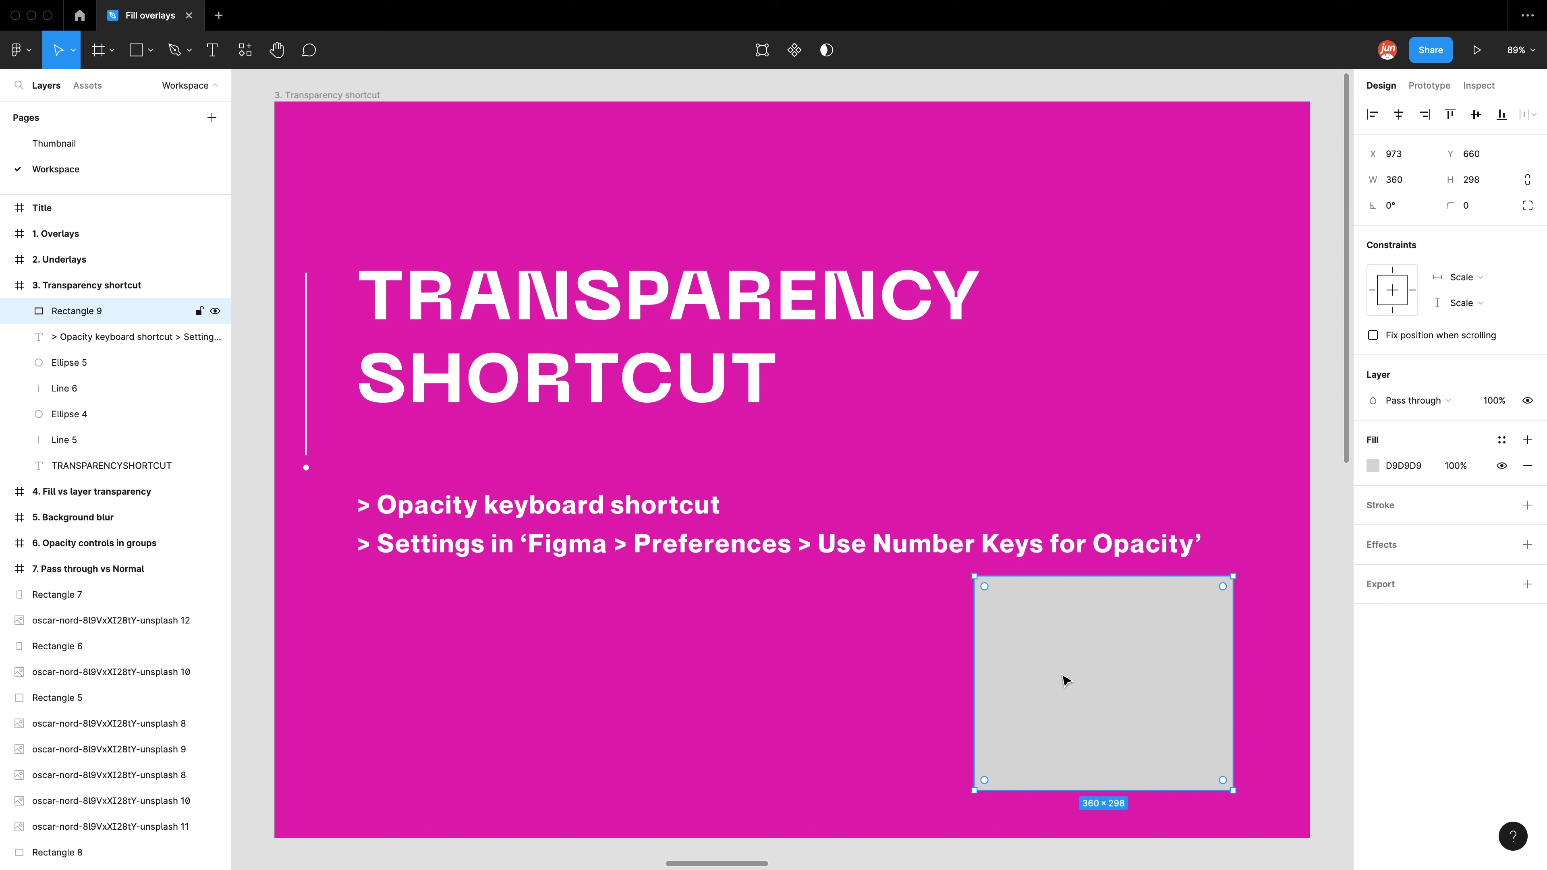
Test the rectangle's layer opacity at 50% and 10% with number keys, then restore 100%.
{"action": "key", "text": "5"}
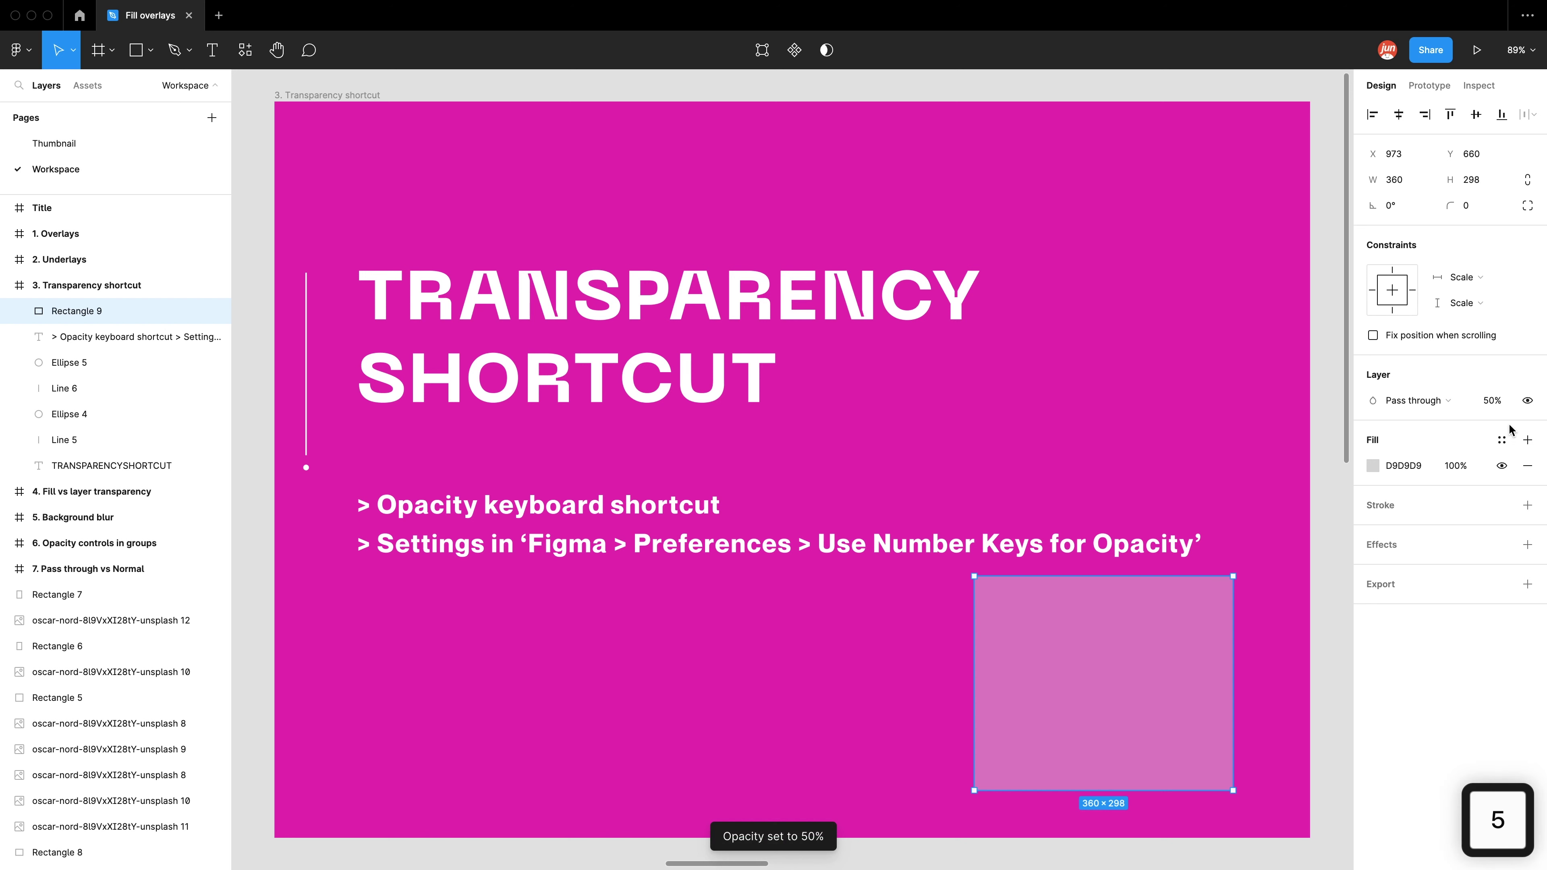
{"action": "key", "text": "1"}
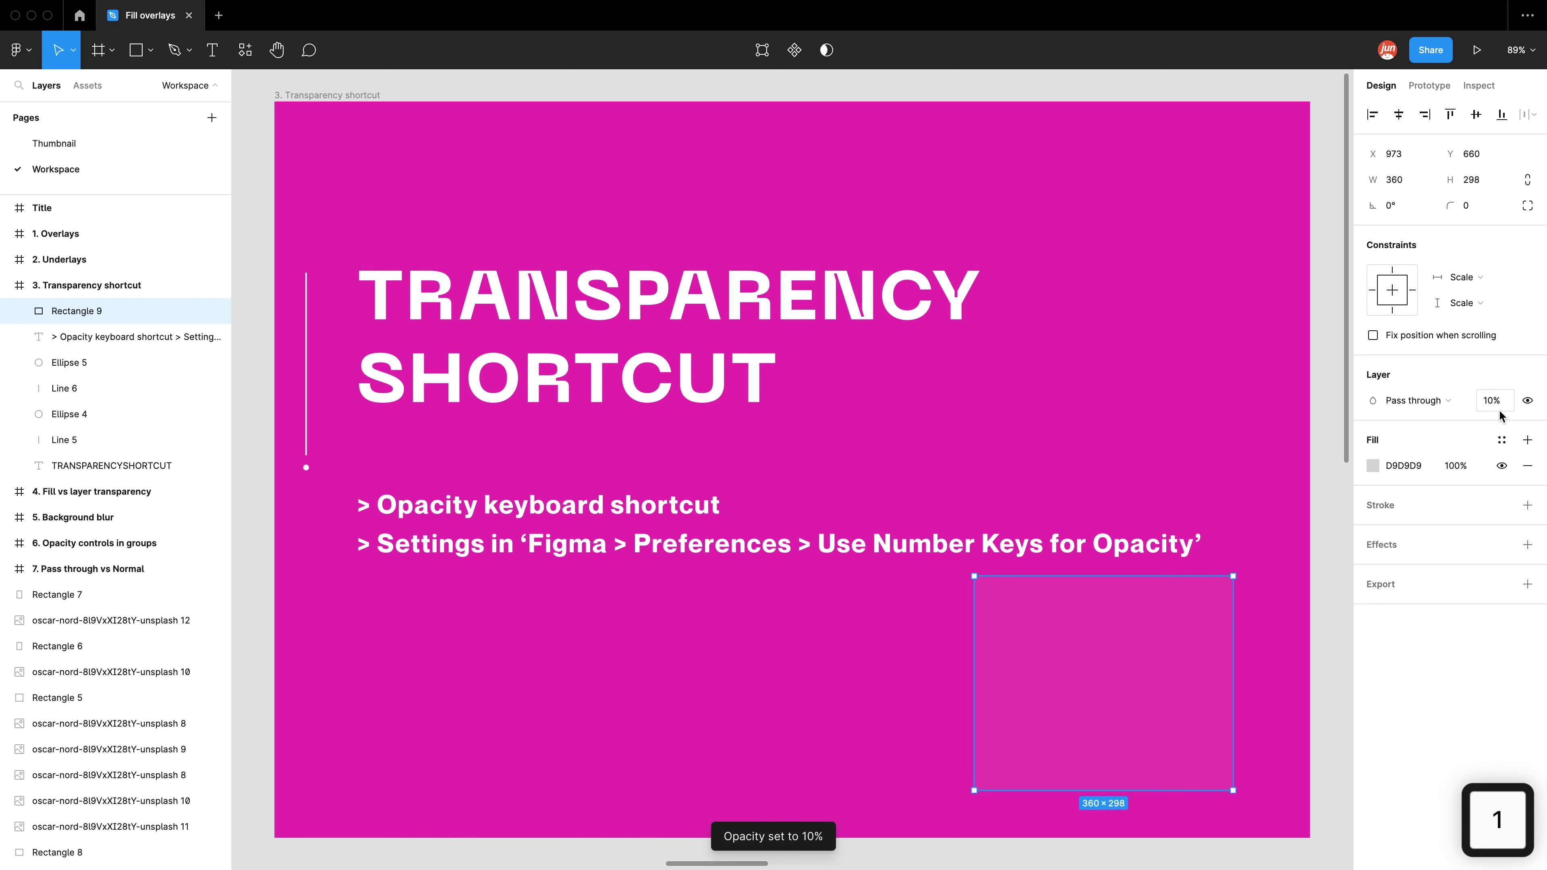
{"action": "key", "text": "0"}
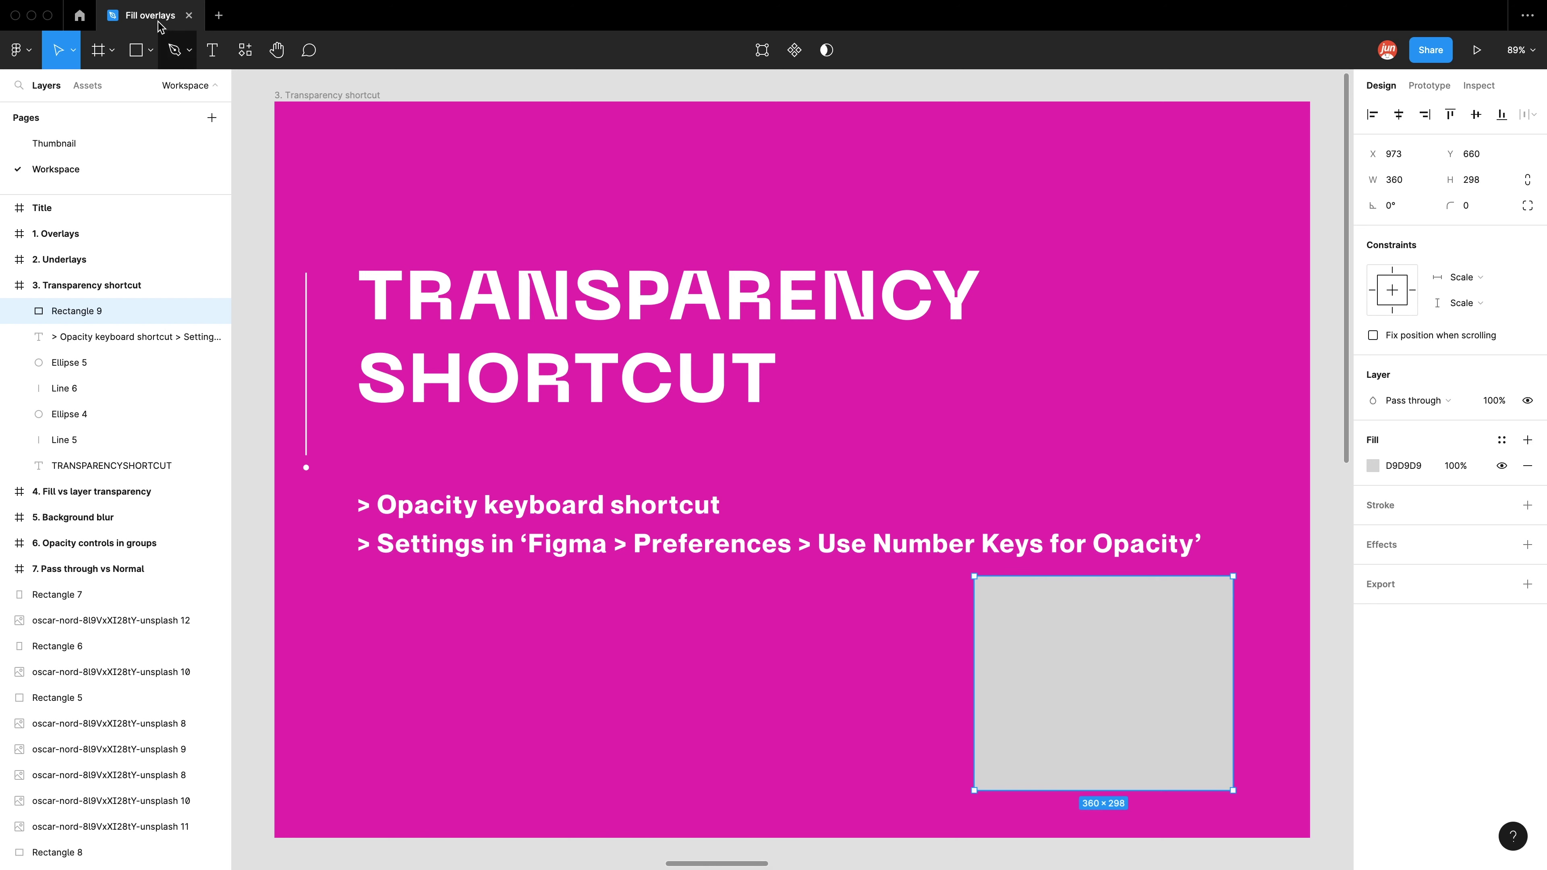
Check the Use Number Keys for Opacity preference in Figma's menu without changing it.
{"action": "left_click", "coordinate": [61, 10]}
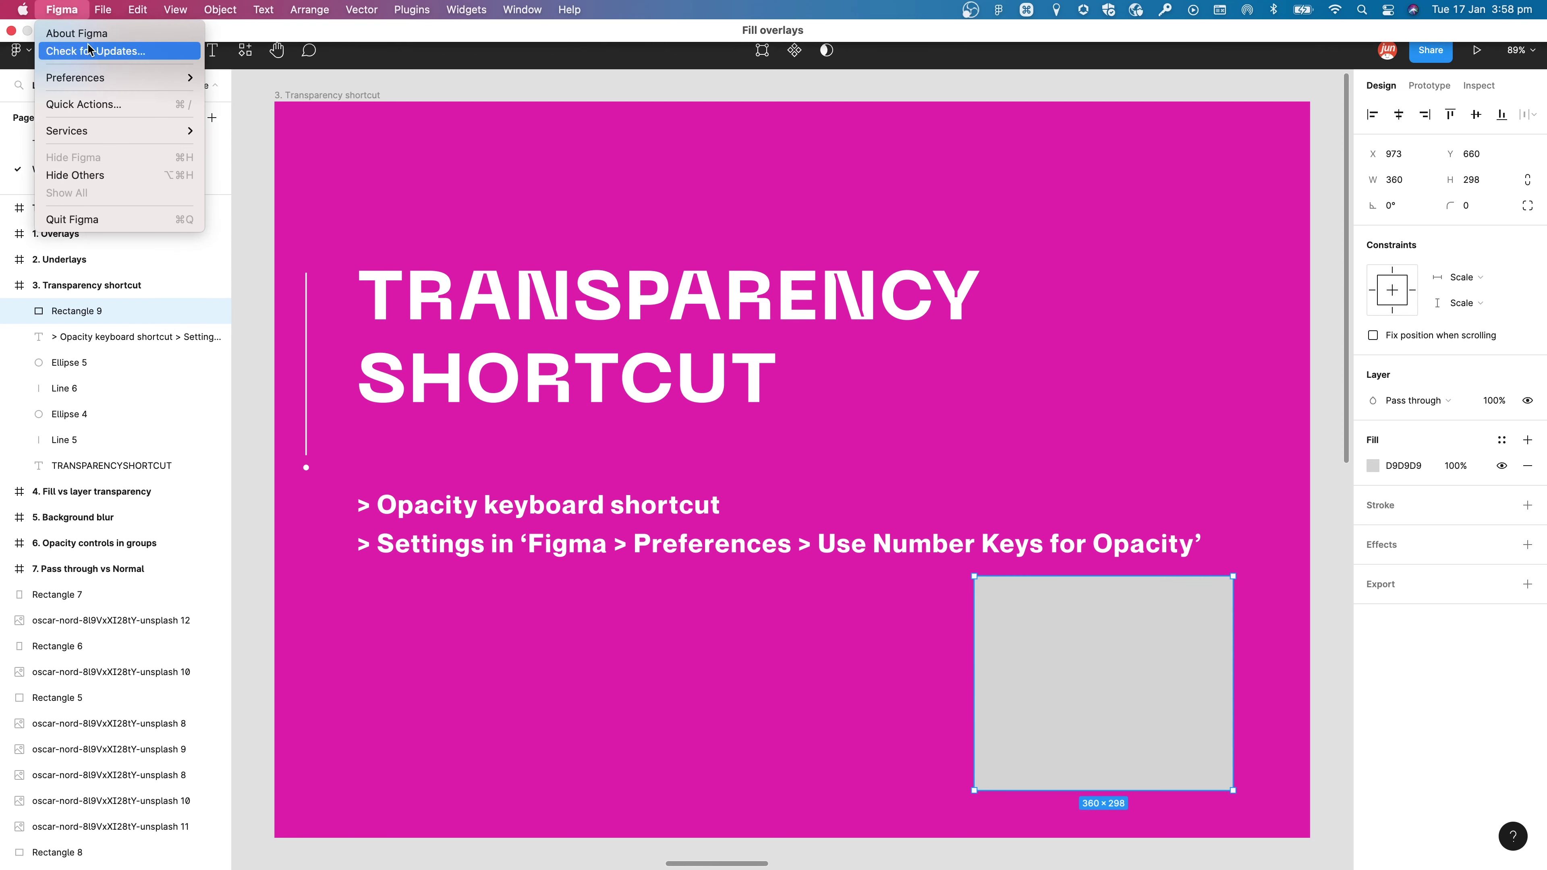
{"action": "mouse_move", "coordinate": [108, 85]}
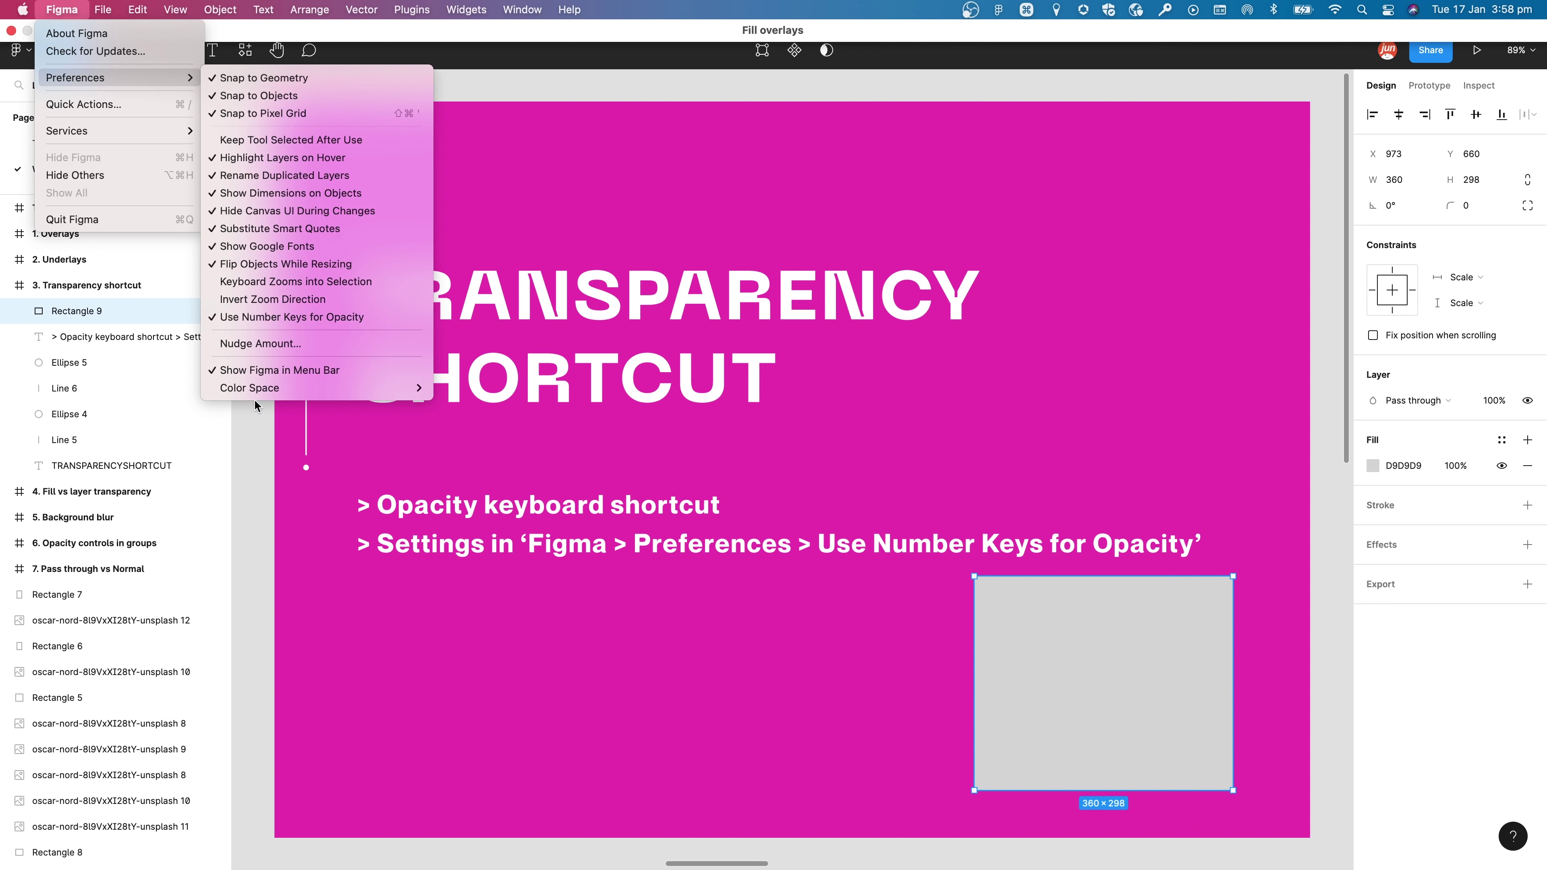
{"action": "left_click", "coordinate": [257, 494]}
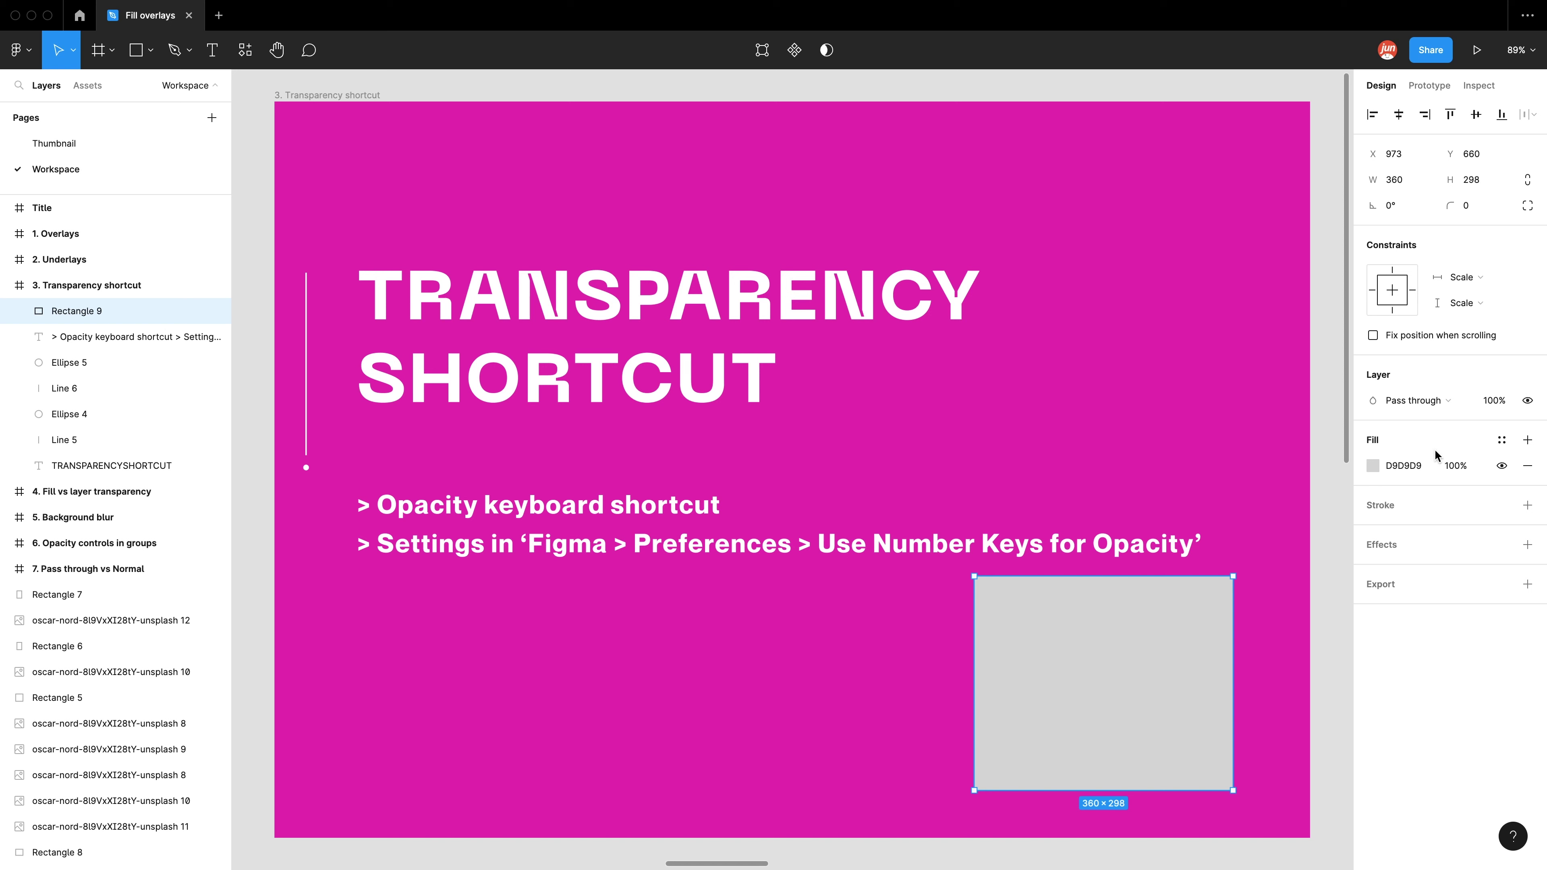
Set the grey rectangle's fill opacity to 50% while keeping its layer opacity at 100%.
{"action": "left_click", "coordinate": [1454, 467]}
{"action": "type", "text": "50"}
{"action": "key", "text": "Return"}
{"action": "key", "text": "Return"}
{"action": "left_click", "coordinate": [1197, 681]}
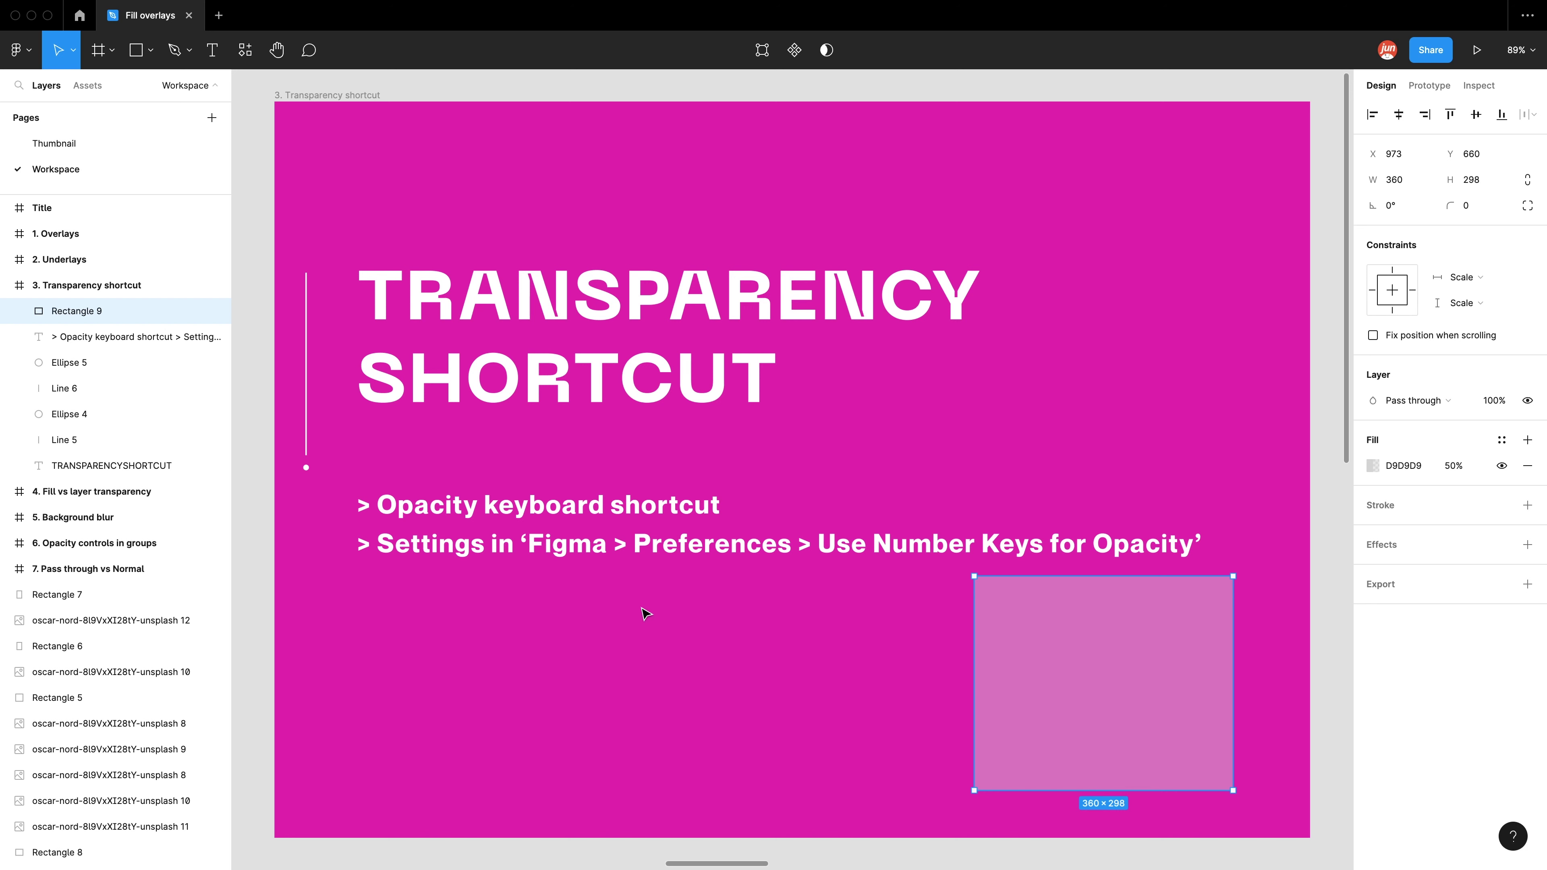
{"action": "key", "text": "0"}
{"action": "key", "text": "0"}
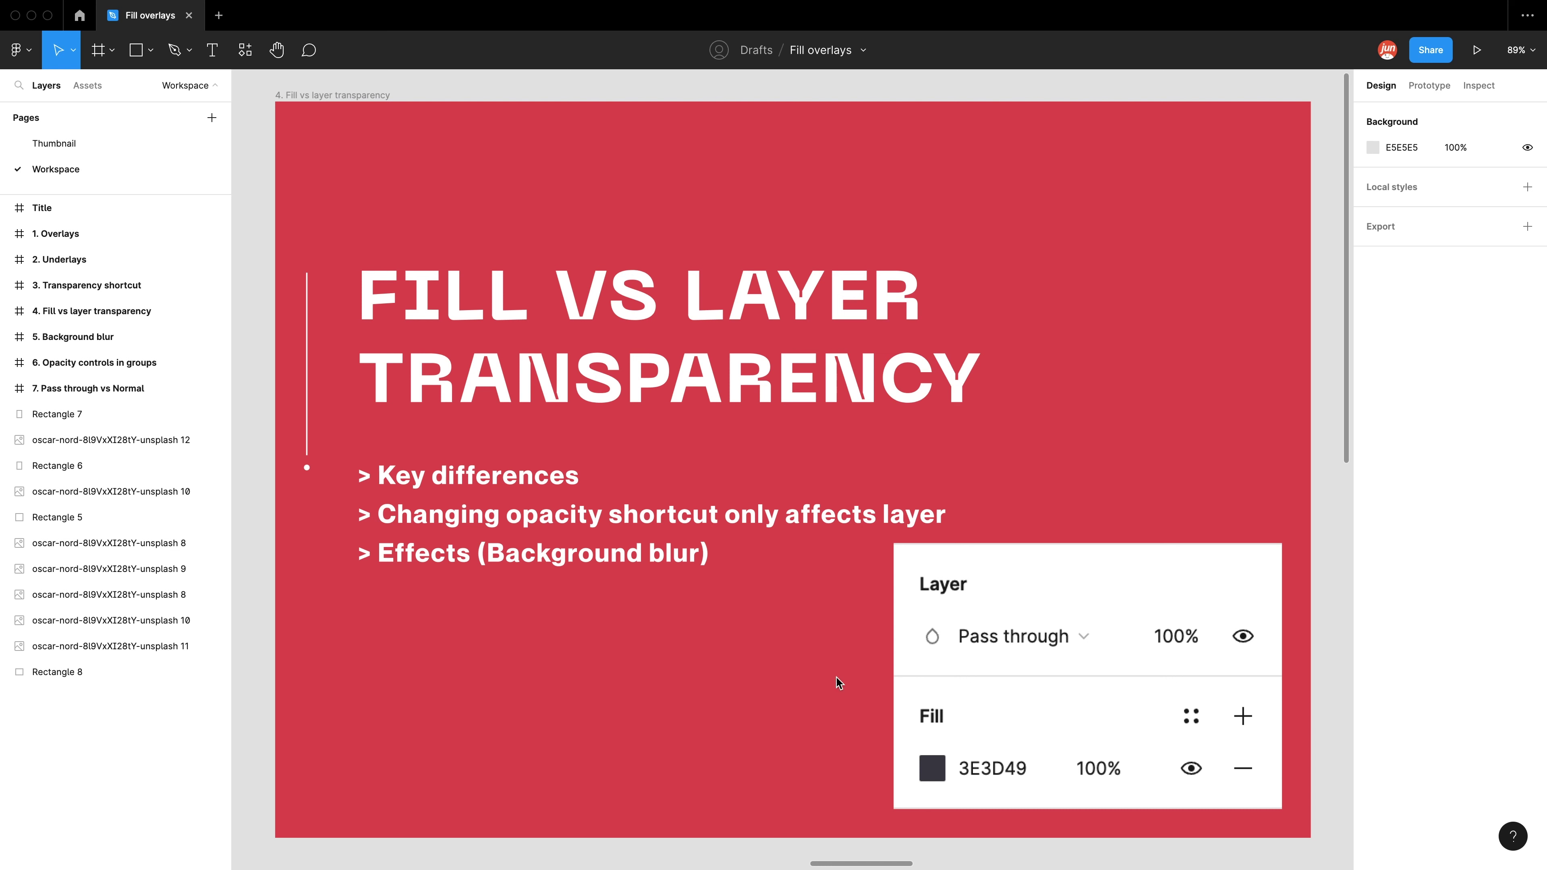
{"action": "left_click", "coordinate": [947, 645]}
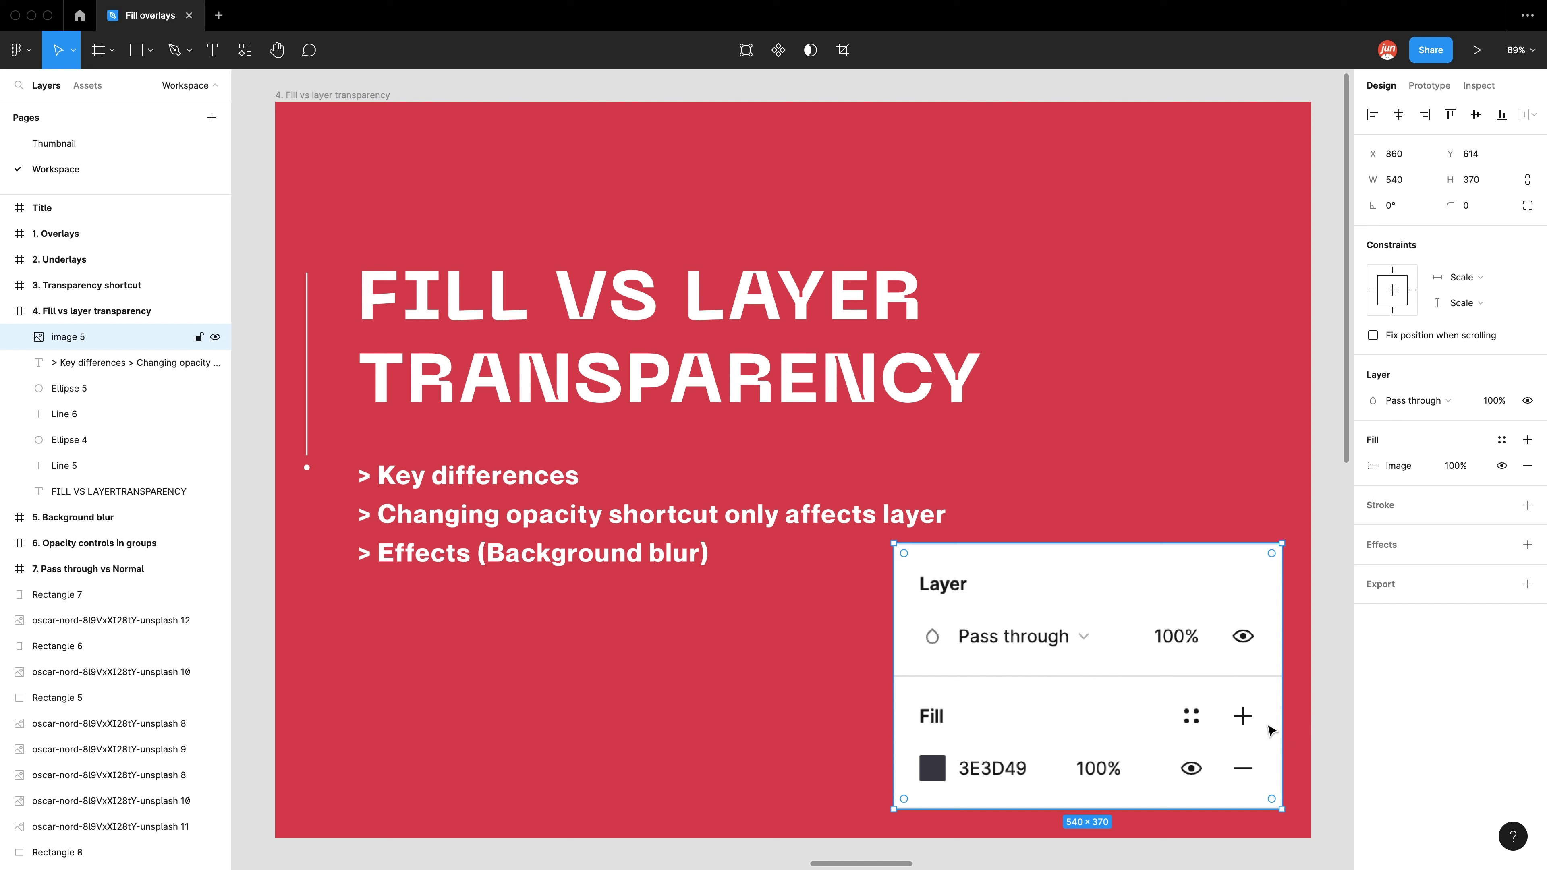
{"action": "left_click", "coordinate": [1528, 442]}
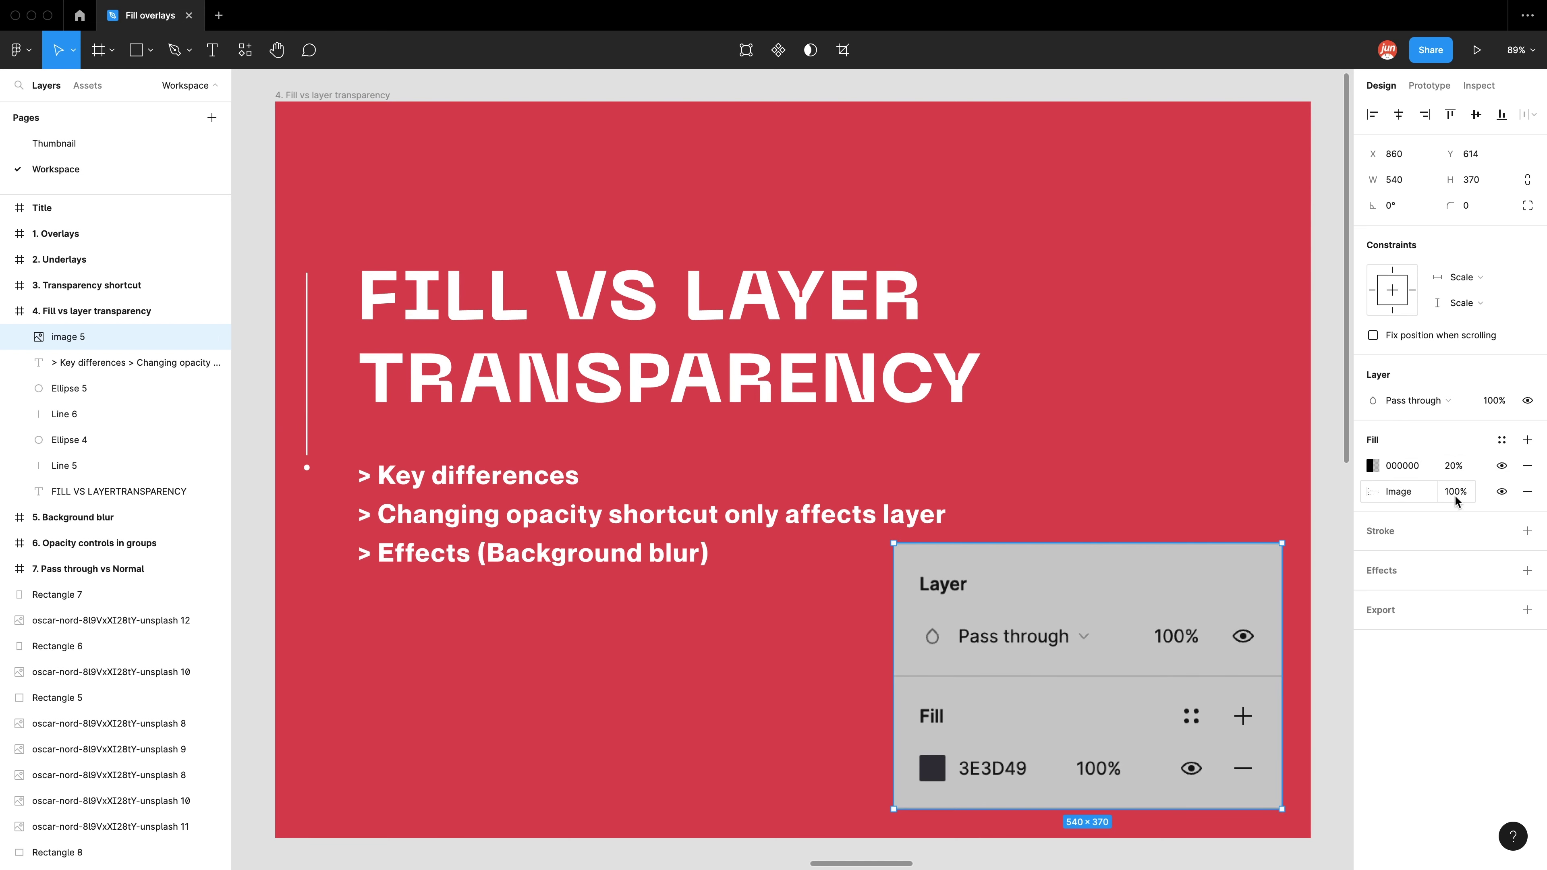
{"action": "left_click", "coordinate": [1528, 467]}
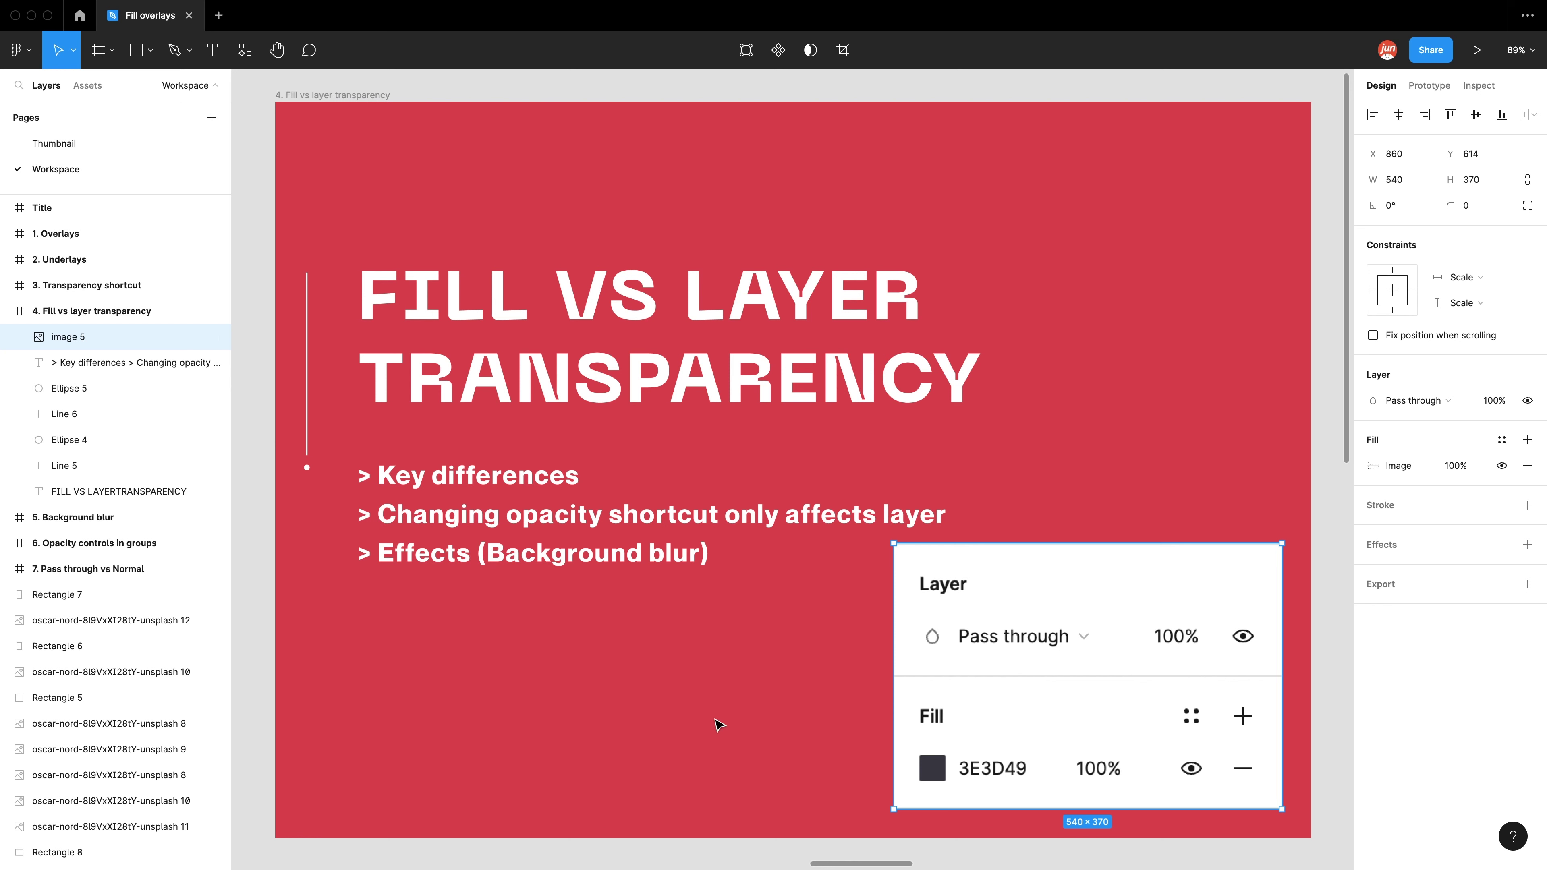
{"action": "left_click", "coordinate": [667, 686]}
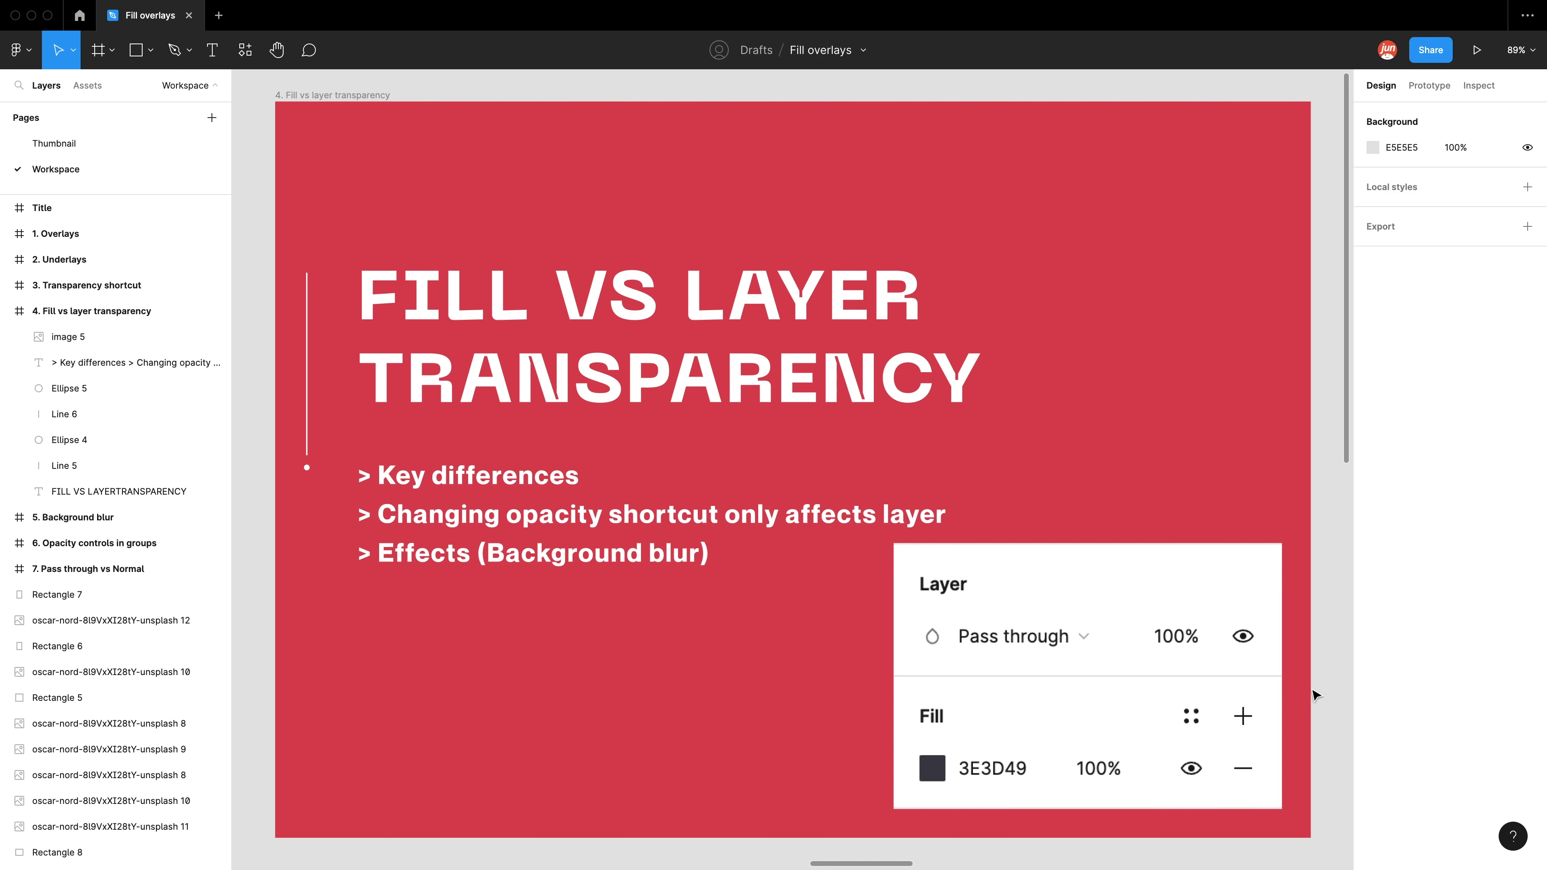
{"action": "left_click", "coordinate": [1236, 694]}
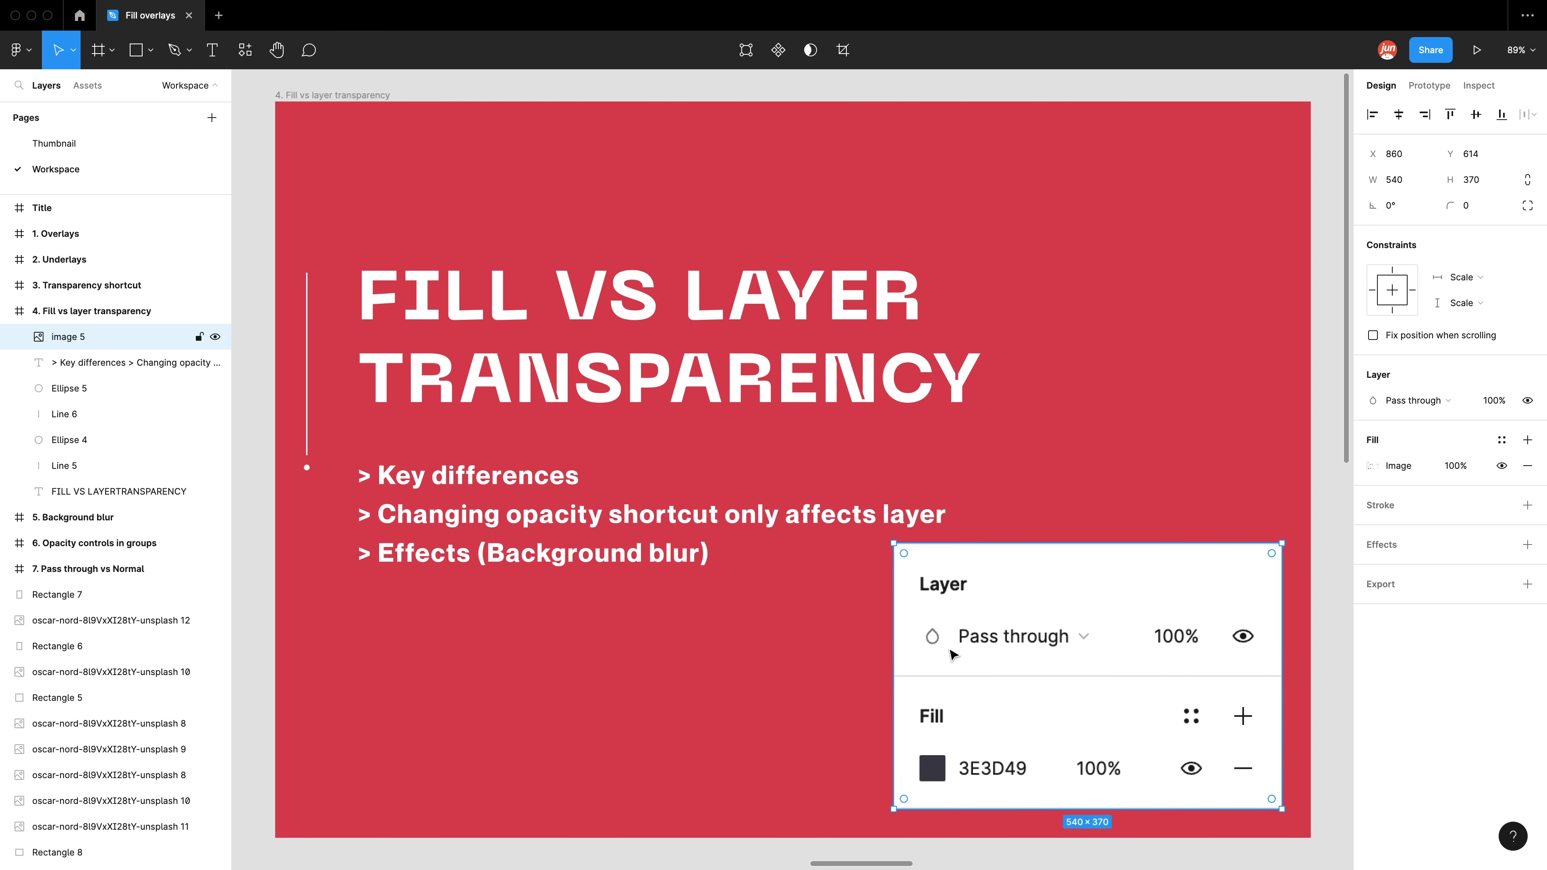
Move the pink-bordered rectangle against the red slide and bring it in front.
{"action": "scroll", "coordinate": [639, 639], "scroll_direction": "down", "scroll_amount": 3}
{"action": "scroll", "coordinate": [636, 583], "scroll_direction": "down", "scroll_amount": 1}
{"action": "scroll", "coordinate": [655, 610], "scroll_direction": "down", "scroll_amount": 5}
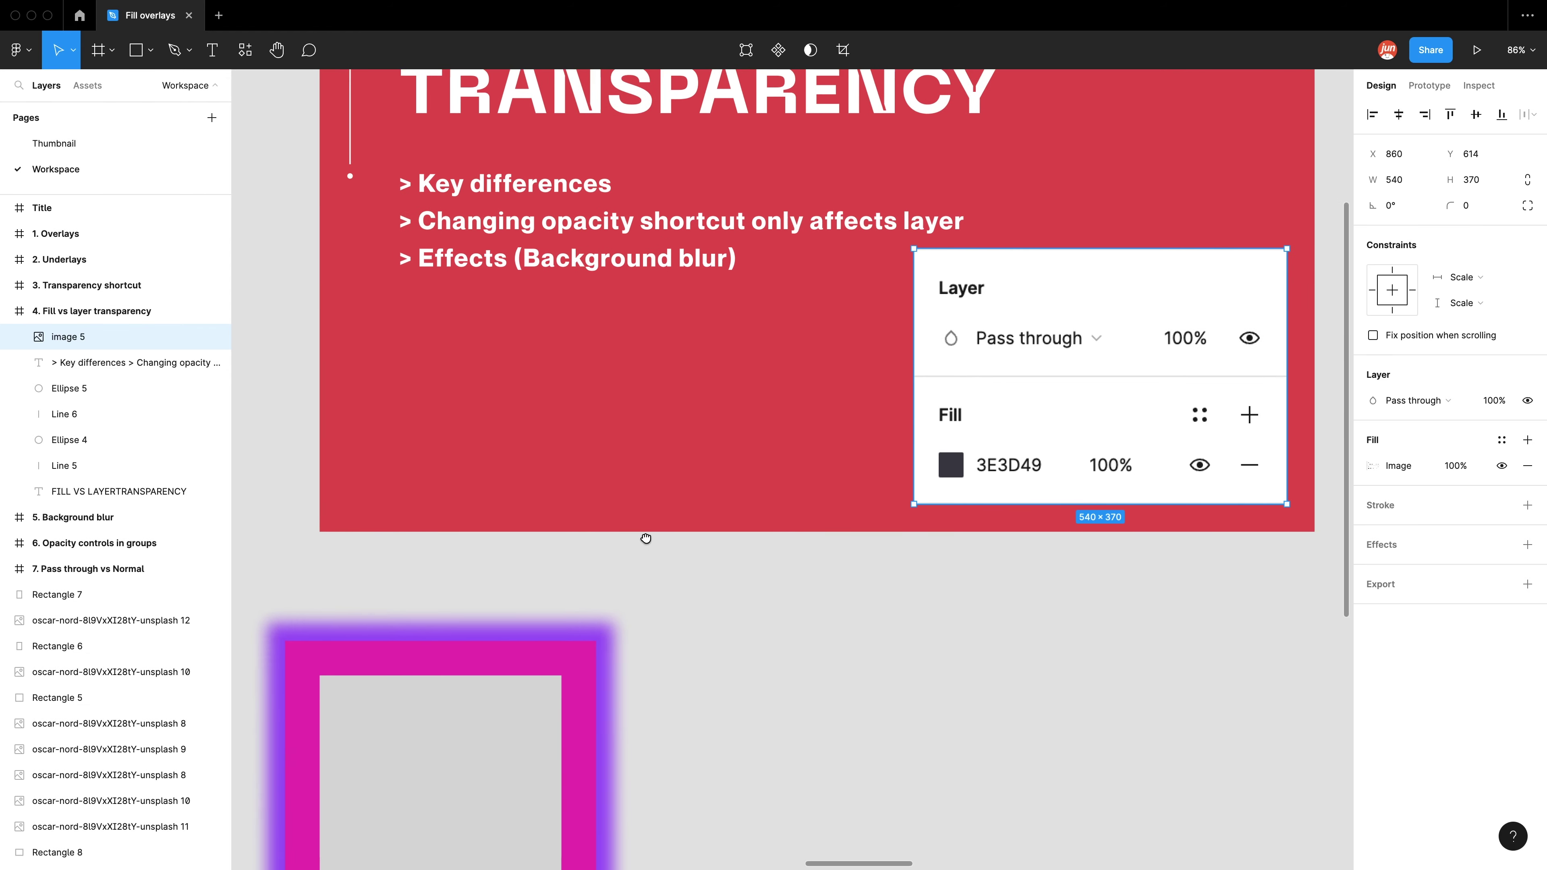
{"action": "left_click", "coordinate": [542, 685]}
{"action": "mouse_move", "coordinate": [546, 677]}
{"action": "left_mouse_down"}
{"action": "mouse_move", "coordinate": [545, 712]}
{"action": "mouse_move", "coordinate": [614, 605]}
{"action": "mouse_move", "coordinate": [612, 535]}
{"action": "mouse_move", "coordinate": [617, 554]}
{"action": "left_mouse_up"}
{"action": "key", "text": "bracketright"}
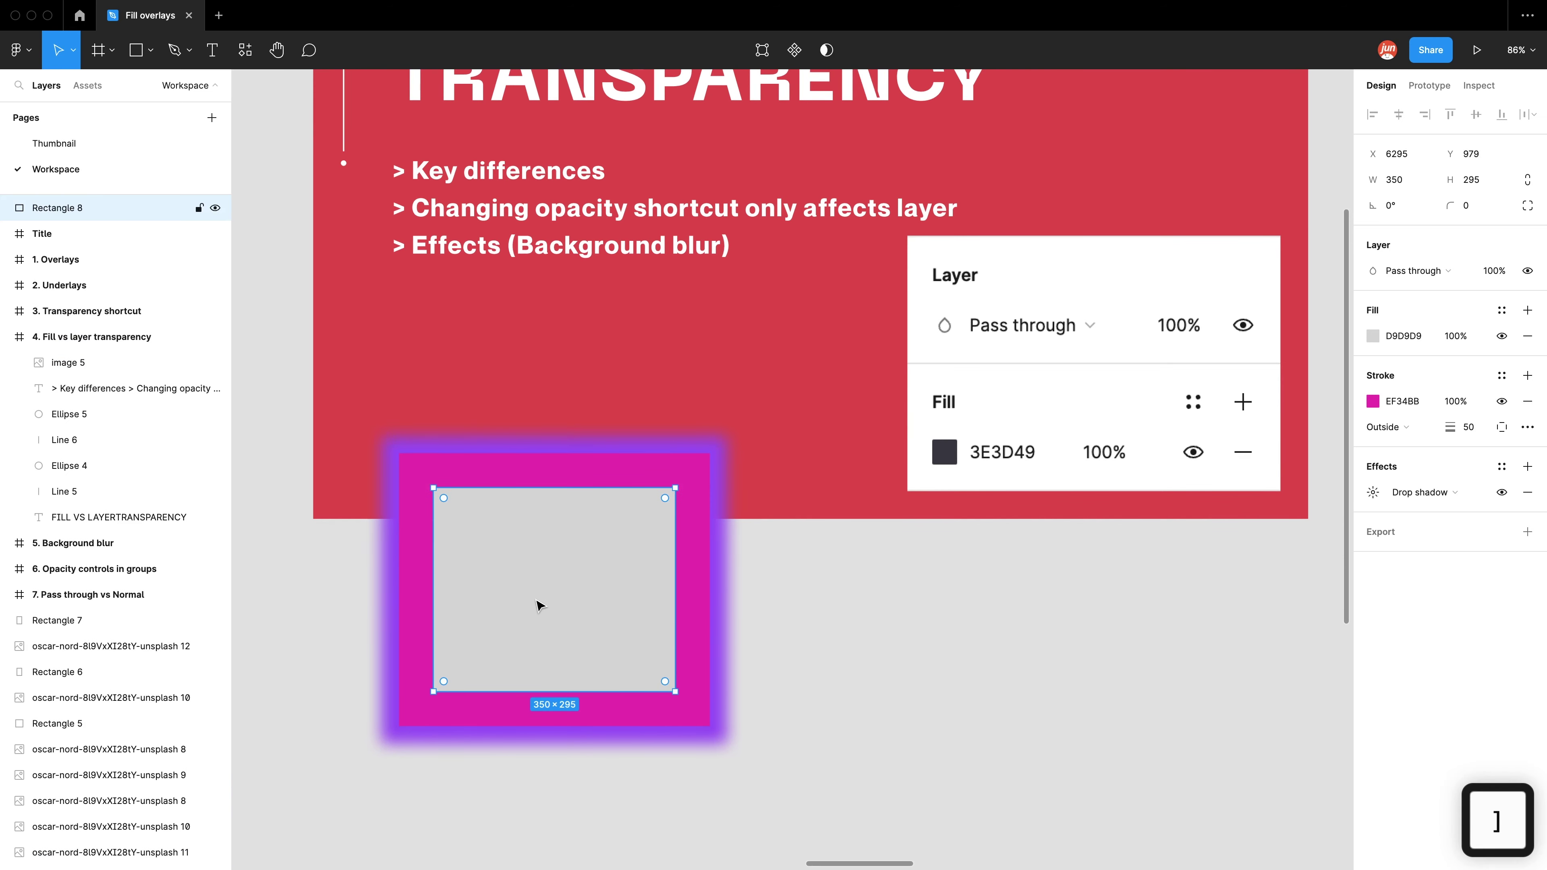
{"action": "left_click_drag", "start_coordinate": [535, 609], "coordinate": [551, 609]}
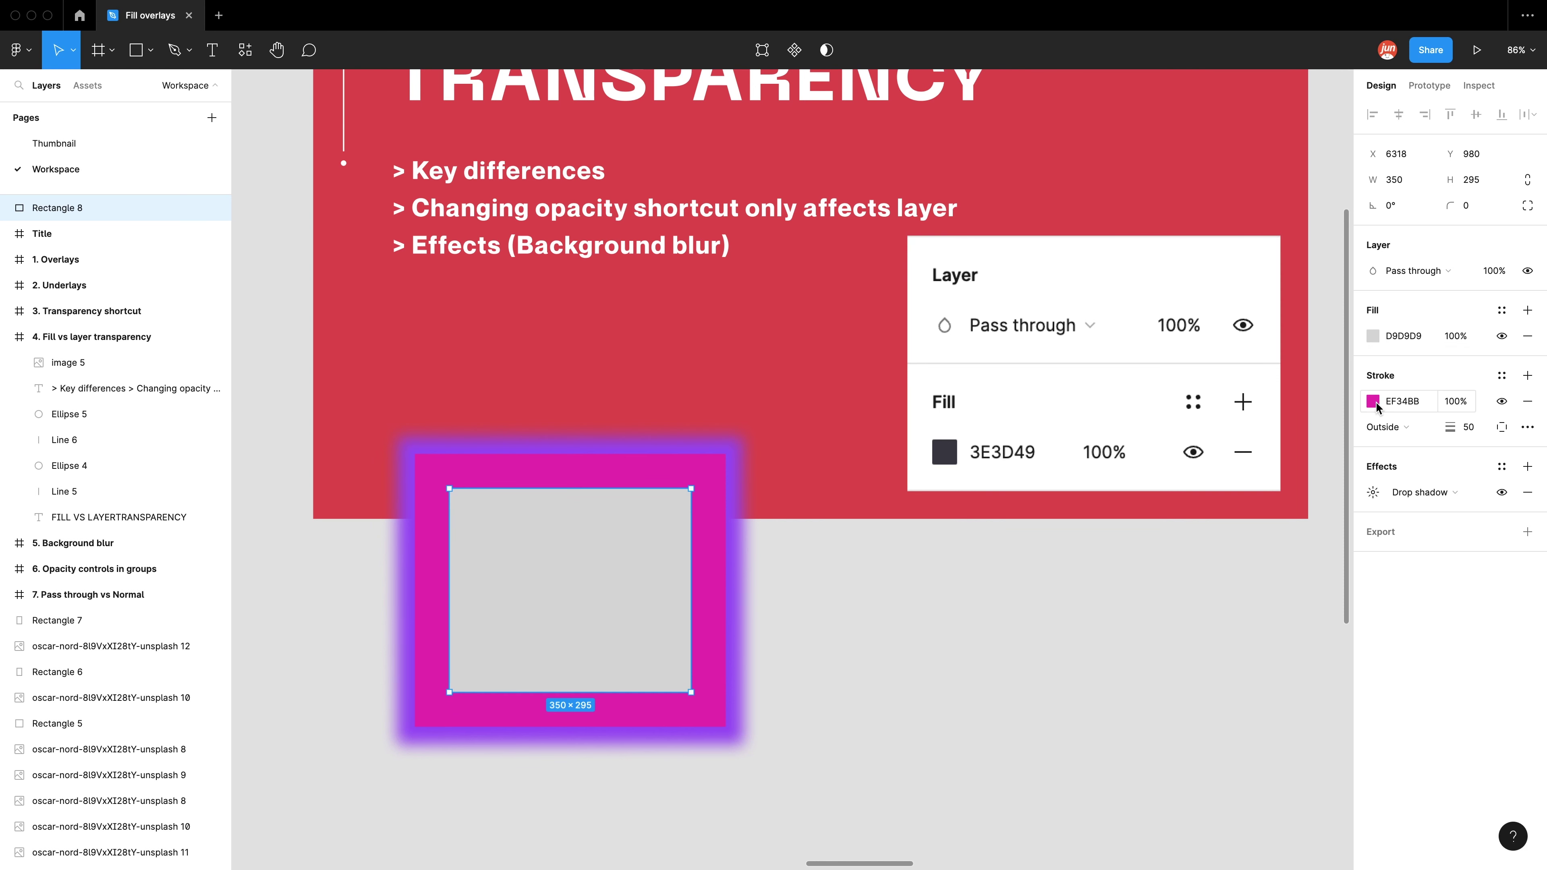
Inspect the drop shadow, then set the rectangle's fill opacity to 50% overlapping the red slide.
{"action": "left_click", "coordinate": [1373, 492]}
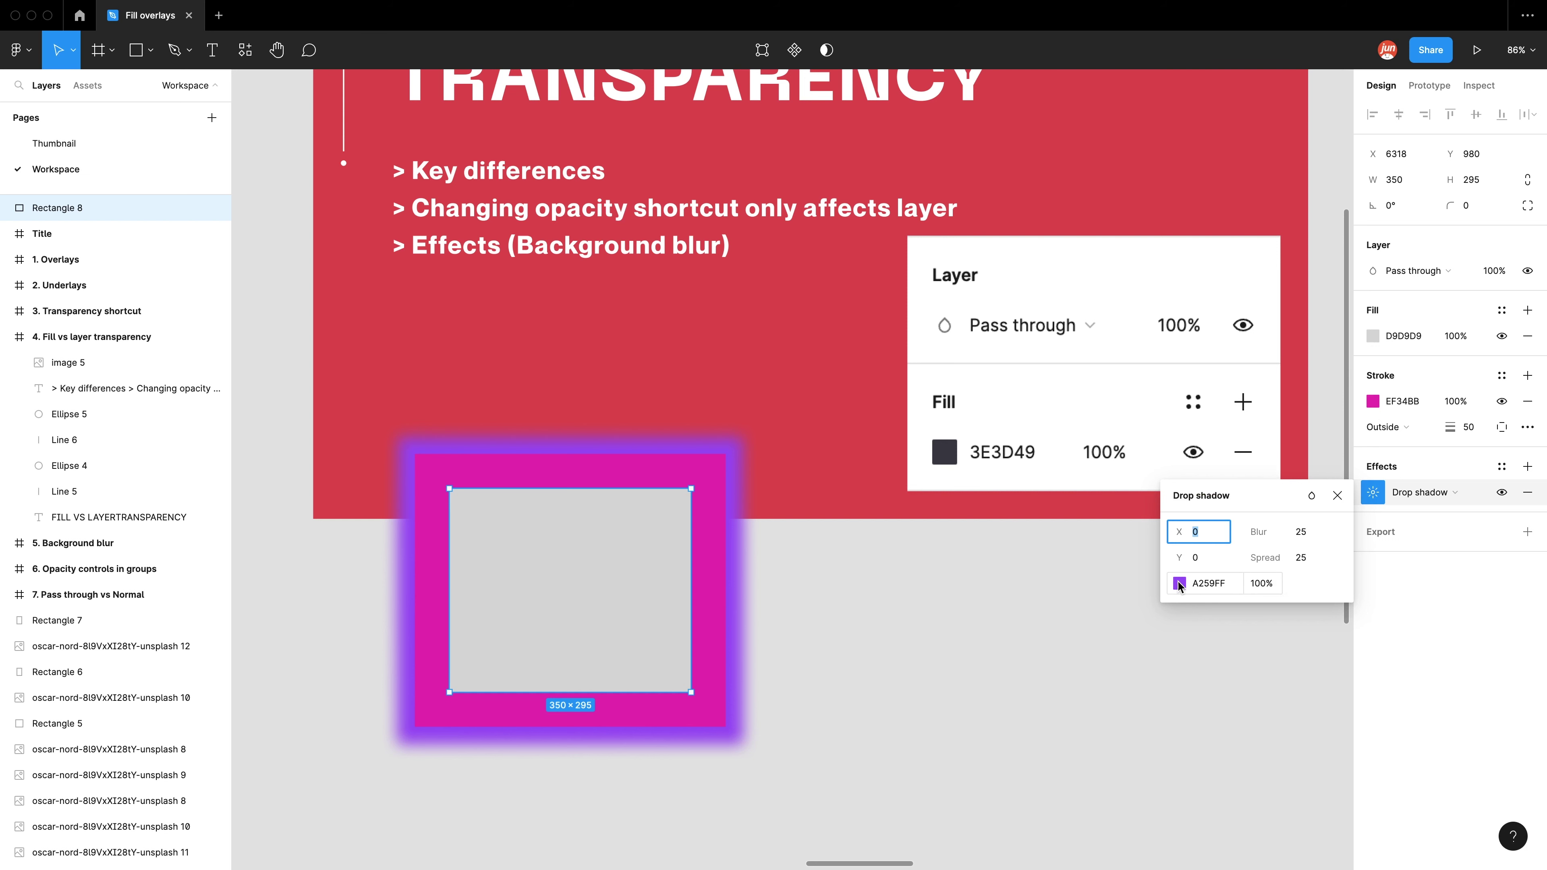
{"action": "left_click", "coordinate": [925, 646]}
{"action": "left_click", "coordinate": [608, 590]}
{"action": "left_click_drag", "start_coordinate": [576, 560], "coordinate": [608, 556]}
{"action": "left_click", "coordinate": [1468, 343]}
{"action": "type", "text": "50"}
{"action": "key", "text": "Return"}
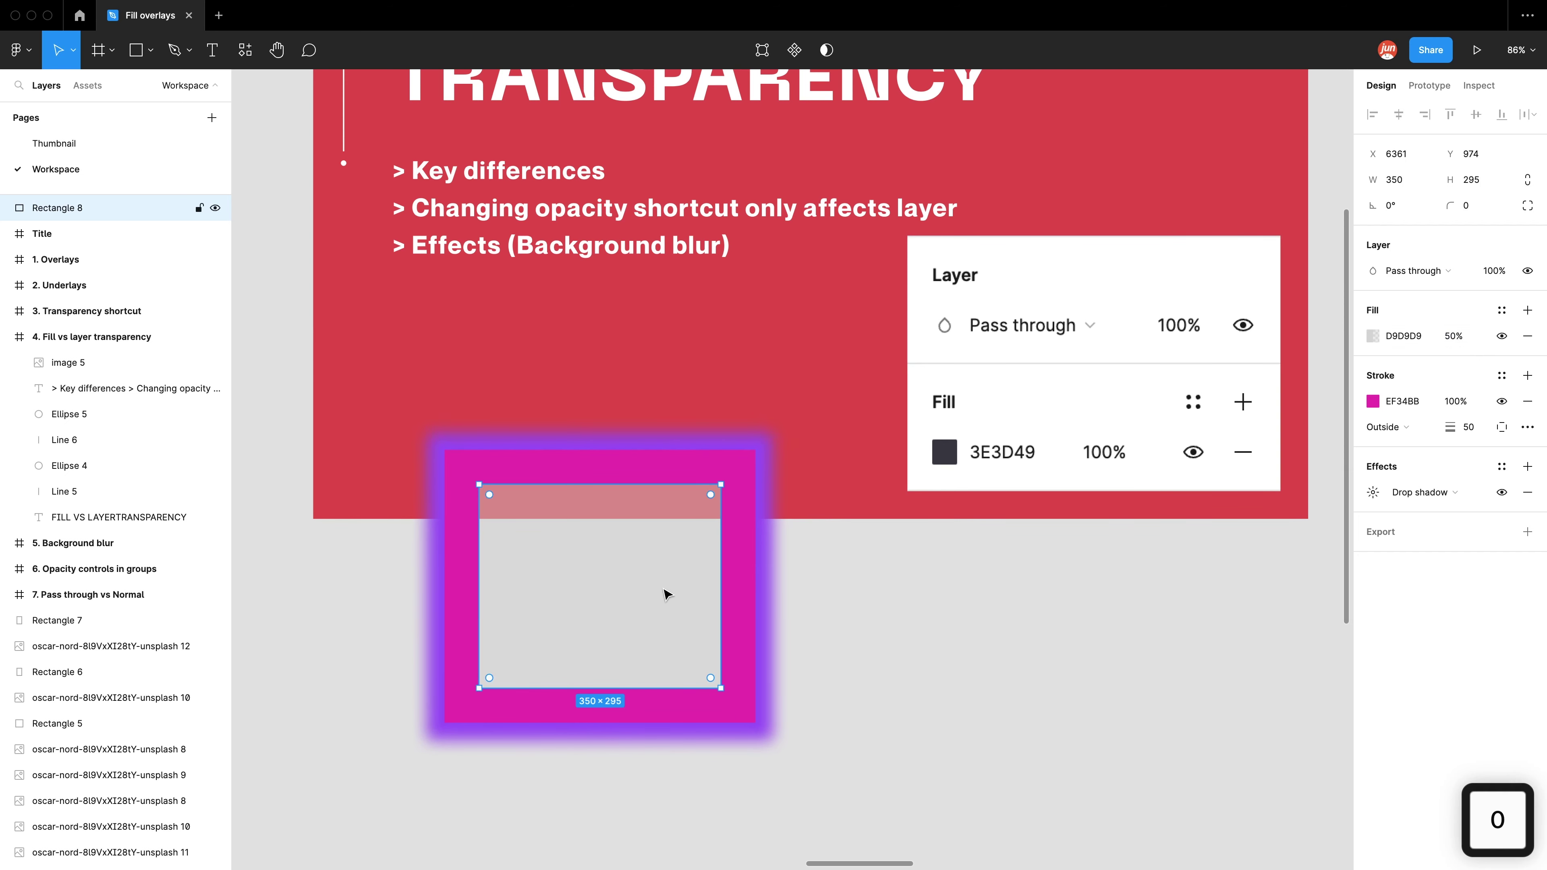
{"action": "left_click_drag", "start_coordinate": [666, 594], "coordinate": [656, 535]}
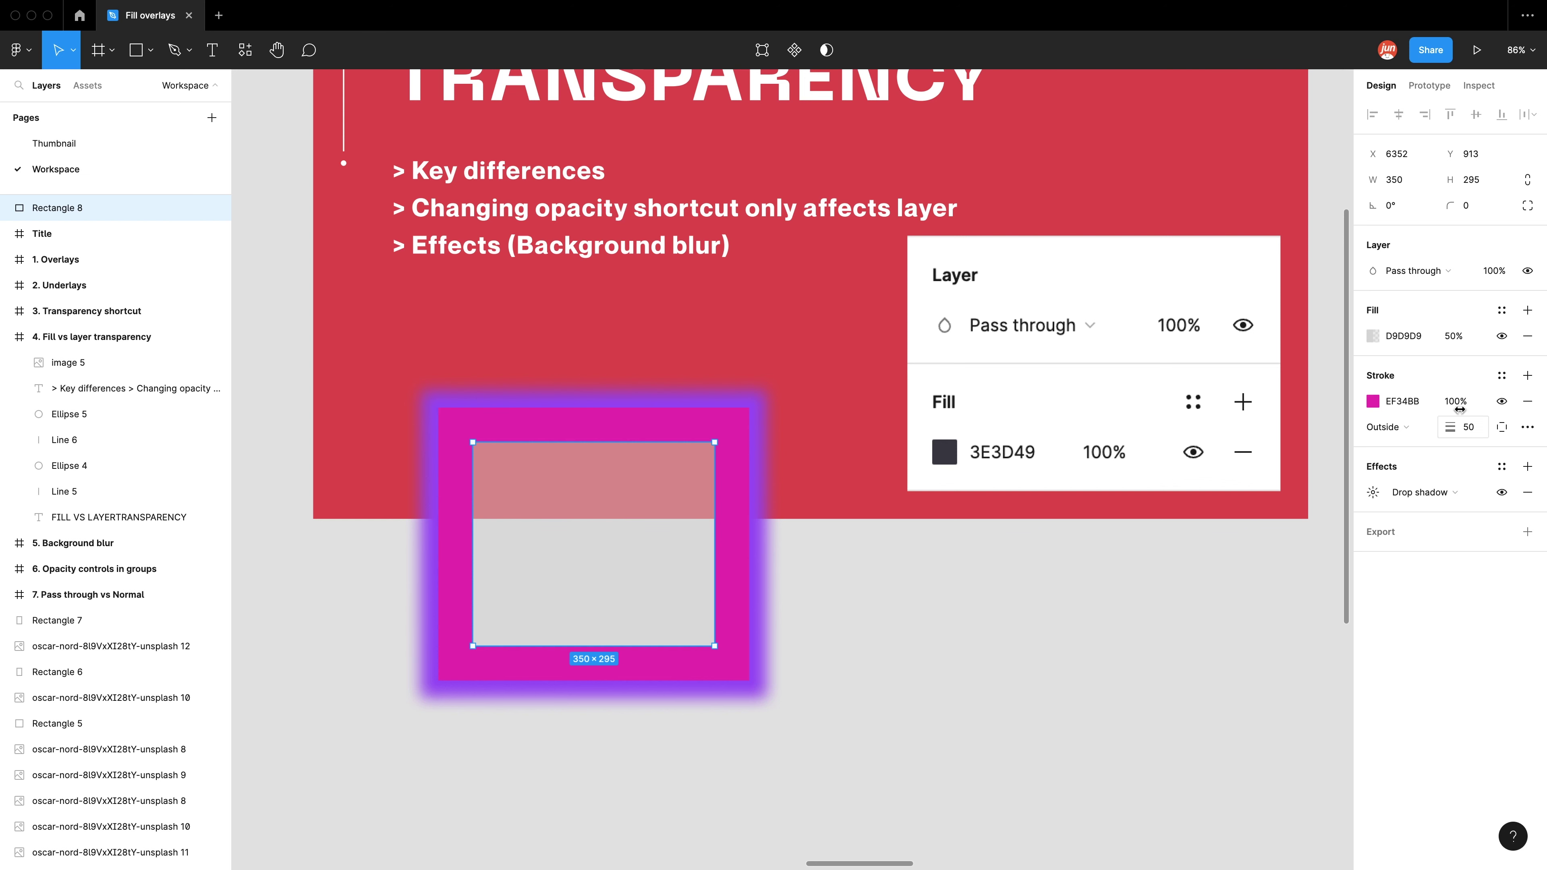
Restore the fill opacity to 100% and set the rectangle's layer opacity to 50%.
{"action": "left_click", "coordinate": [1465, 336]}
{"action": "type", "text": "100"}
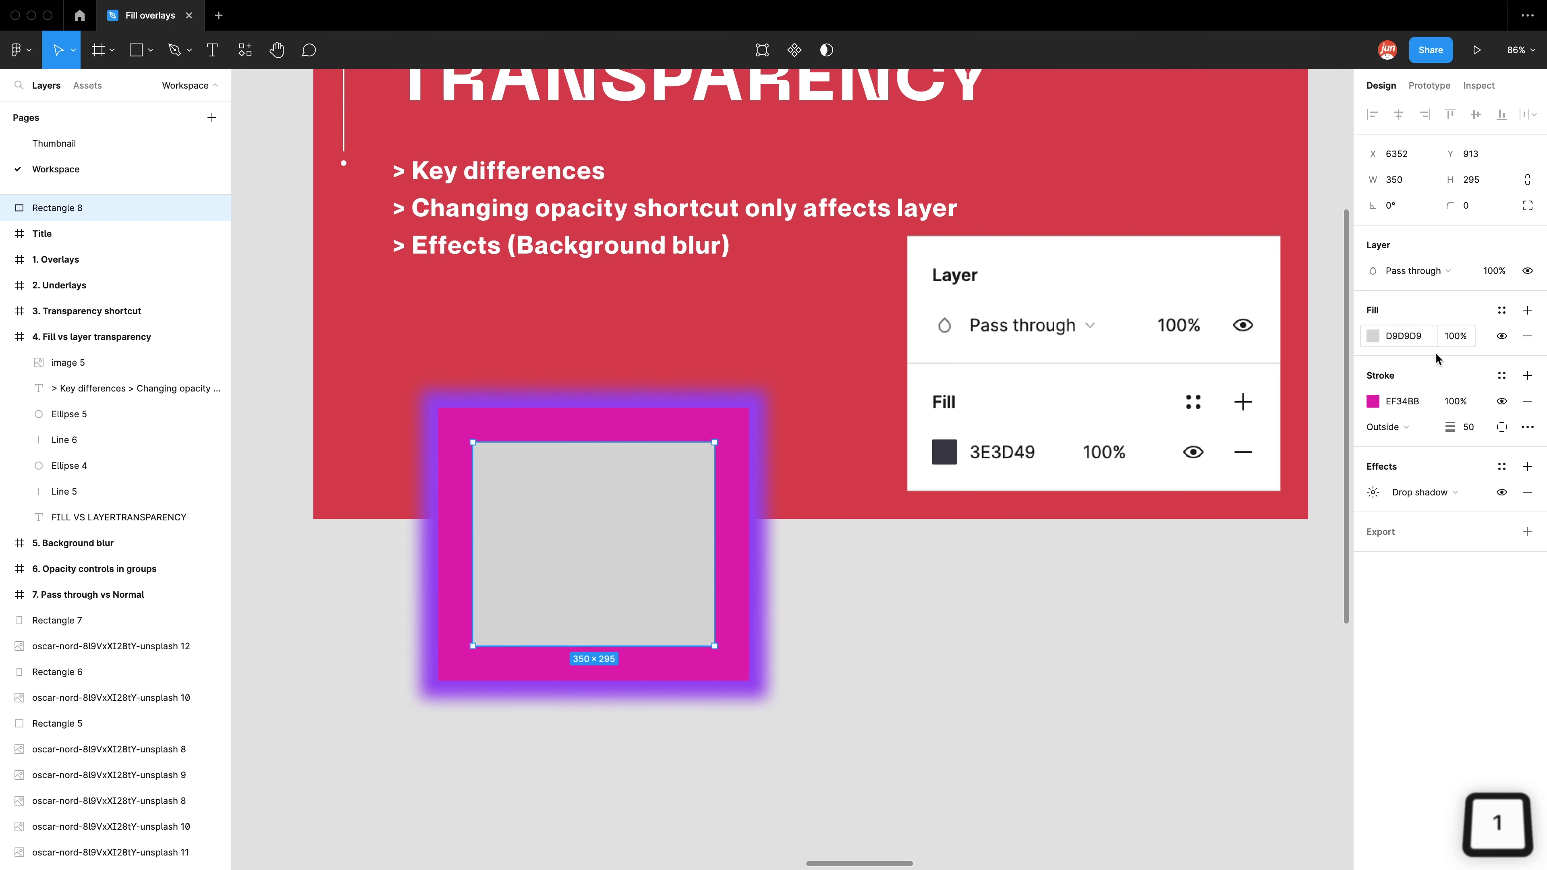
{"action": "left_click", "coordinate": [967, 777]}
{"action": "key", "text": "Return"}
{"action": "left_click", "coordinate": [673, 634]}
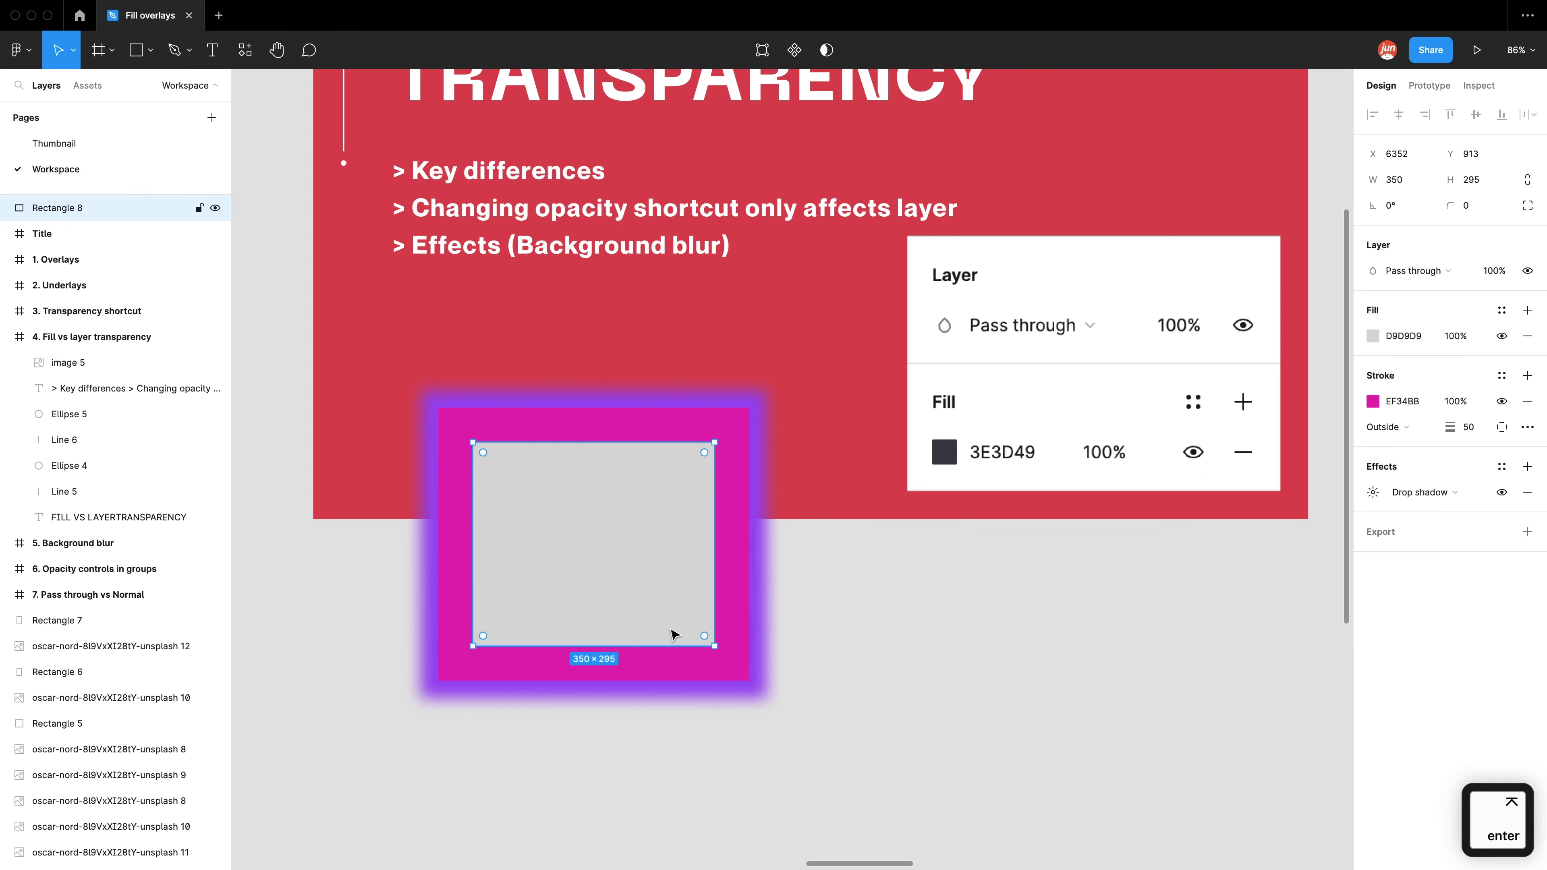
{"action": "key", "text": "5"}
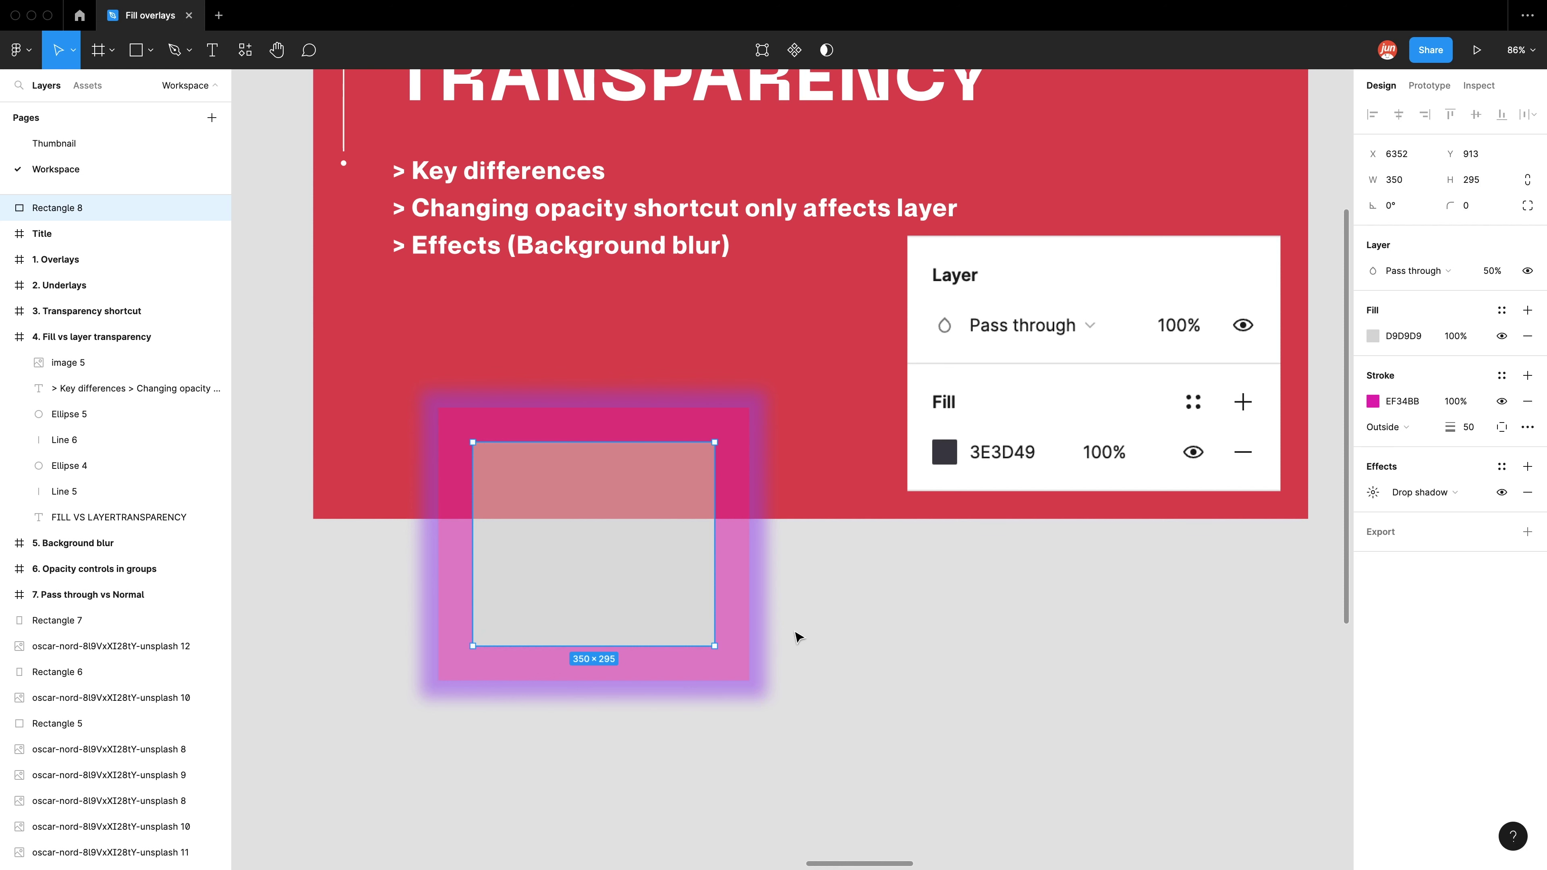
{"action": "scroll", "coordinate": [610, 311], "scroll_direction": "down", "scroll_amount": 1}
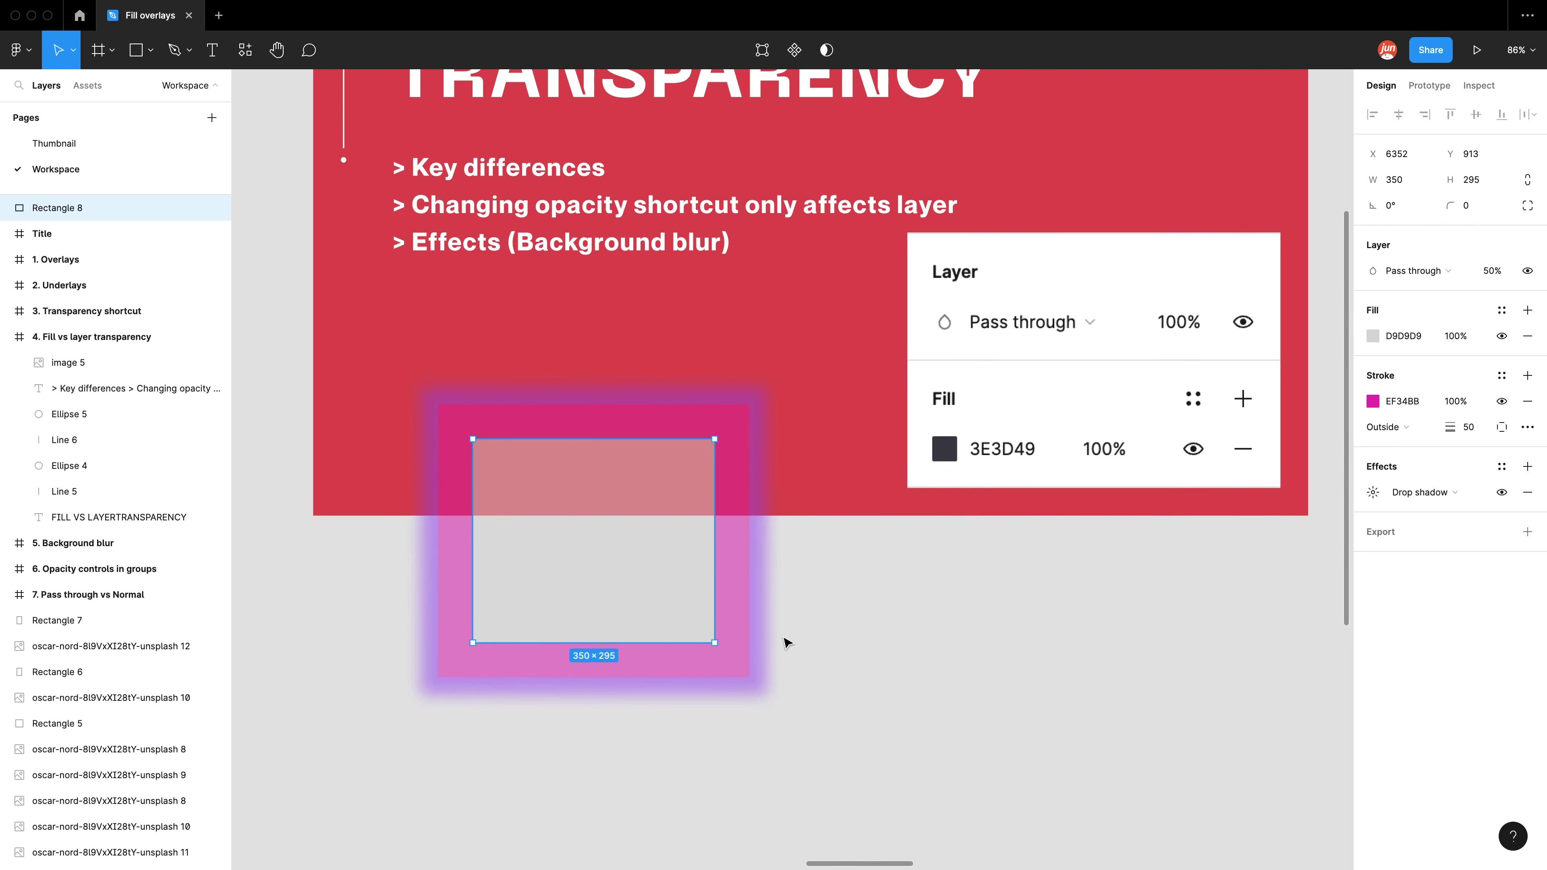
{"action": "left_click", "coordinate": [799, 669]}
Jump to the Background blur slide and scroll down to the two phone-photo examples below it.
{"action": "key", "text": "n"}
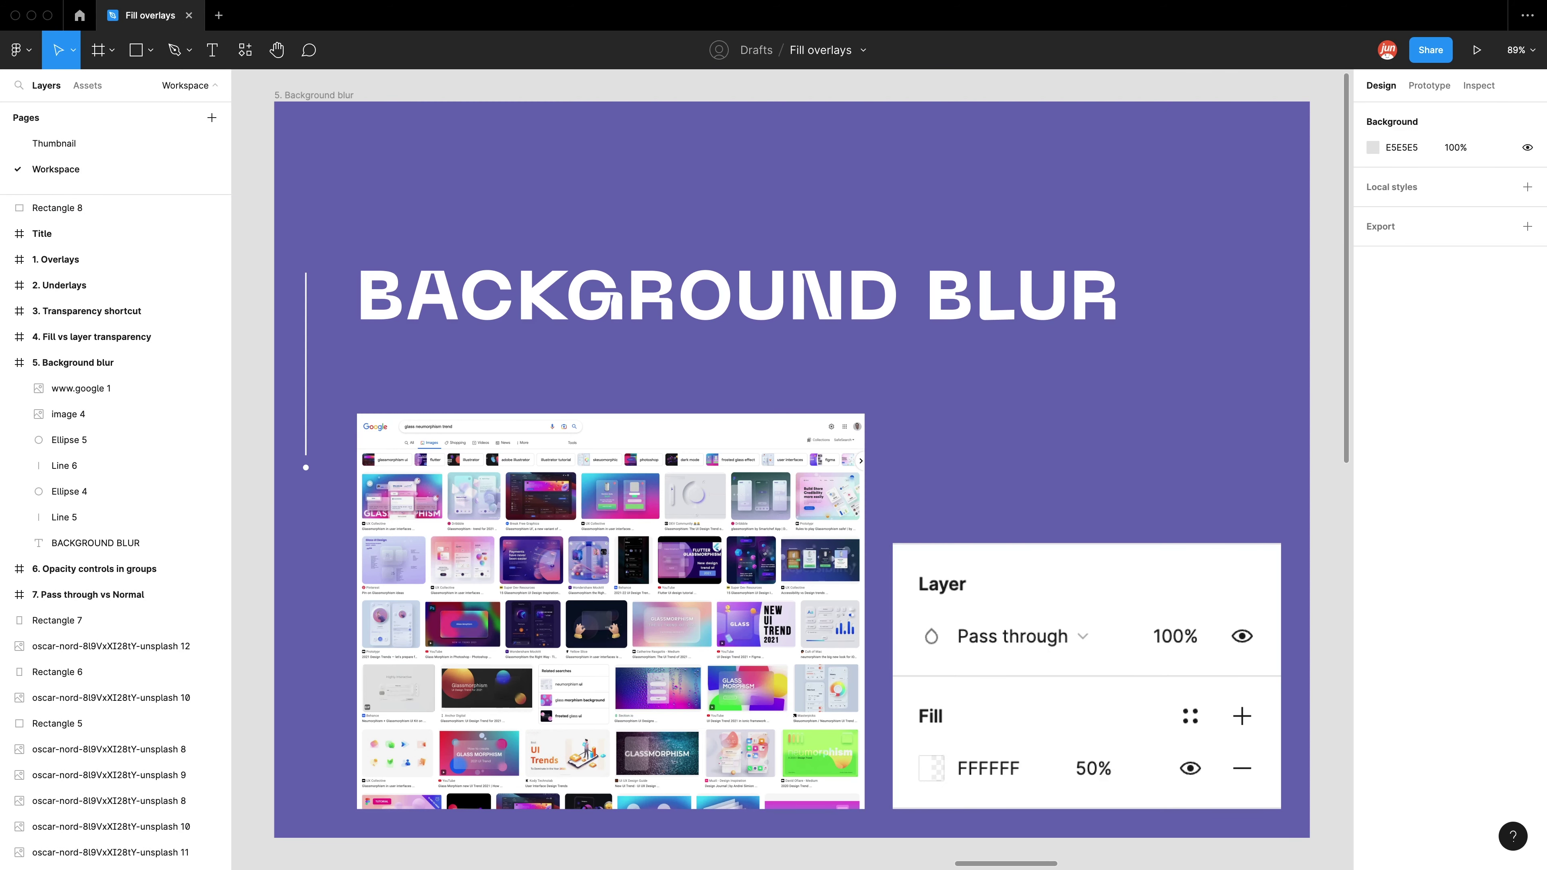
{"action": "scroll", "coordinate": [548, 609], "scroll_direction": "up", "scroll_amount": 10}
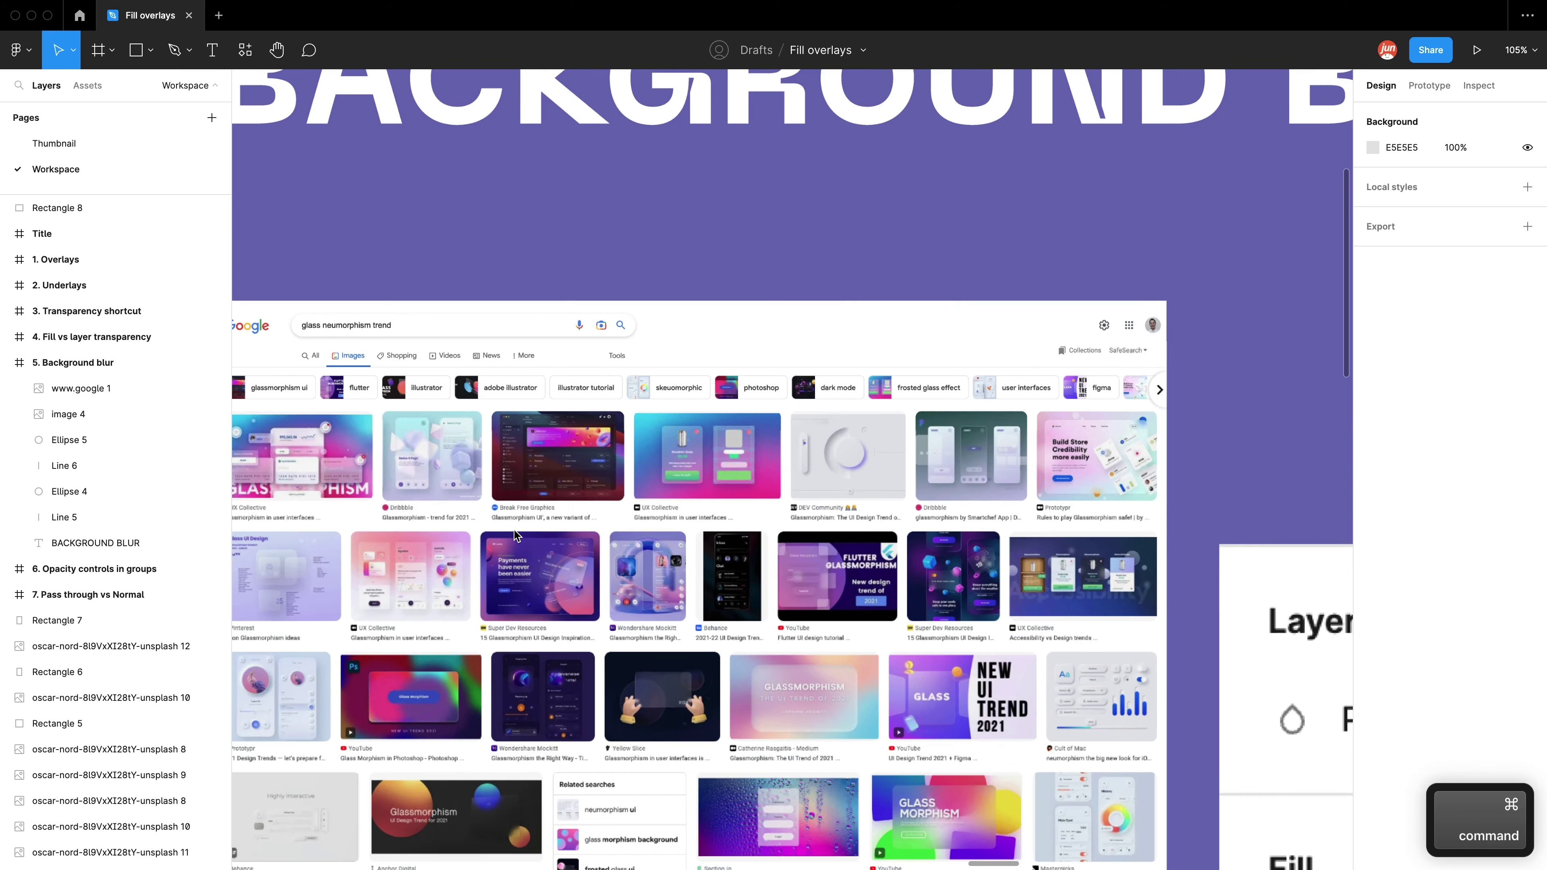
{"action": "scroll", "coordinate": [348, 515], "scroll_direction": "down", "scroll_amount": 4}
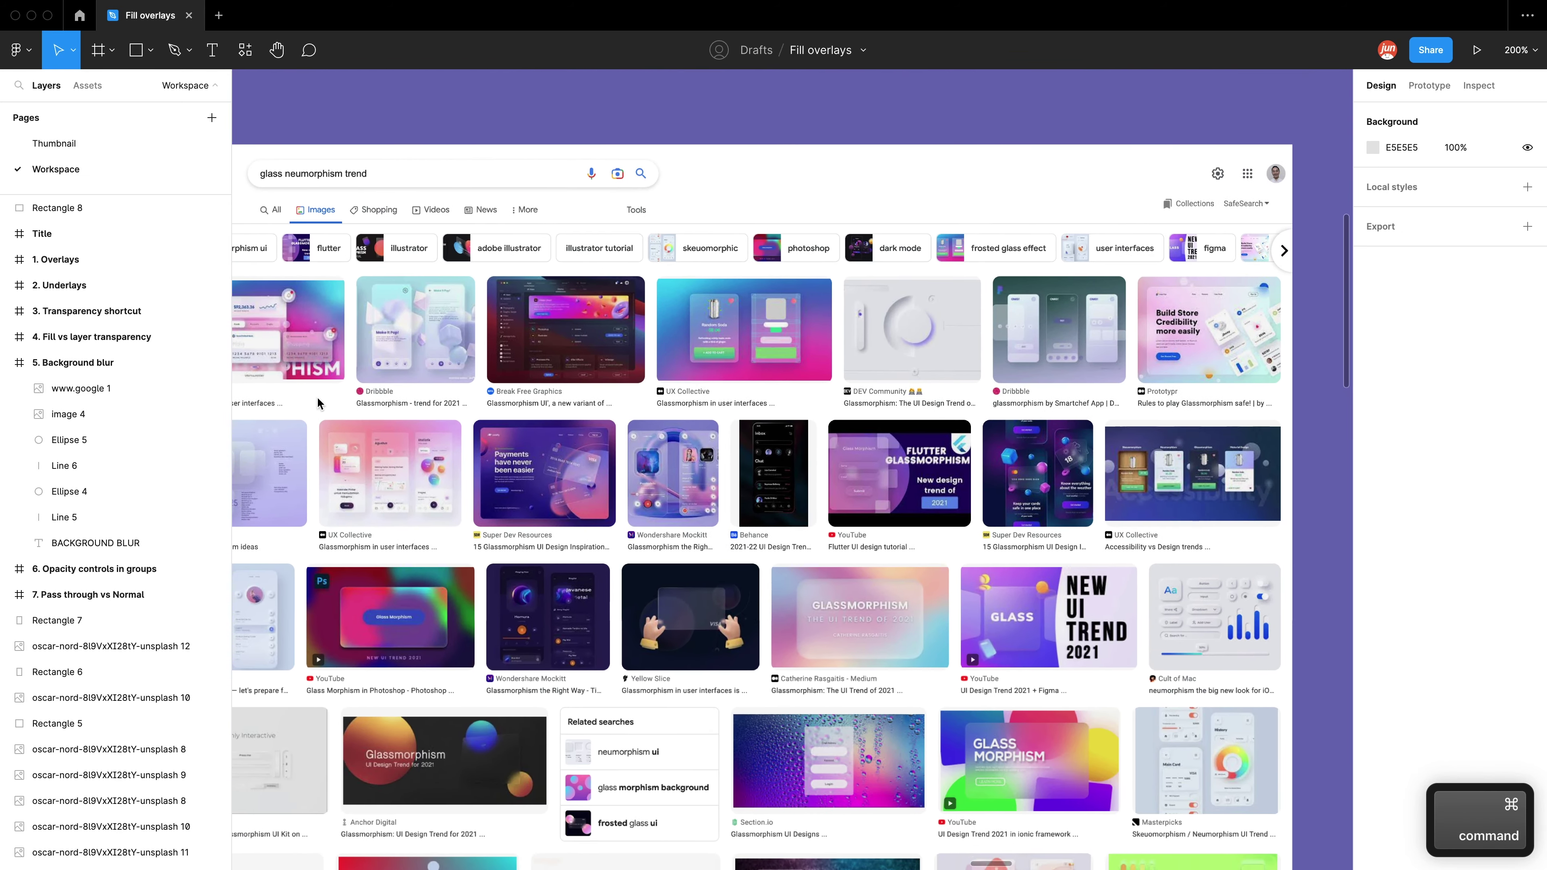
{"action": "scroll", "coordinate": [422, 544], "scroll_direction": "up", "scroll_amount": 3}
{"action": "scroll", "coordinate": [487, 579], "scroll_direction": "up", "scroll_amount": 2}
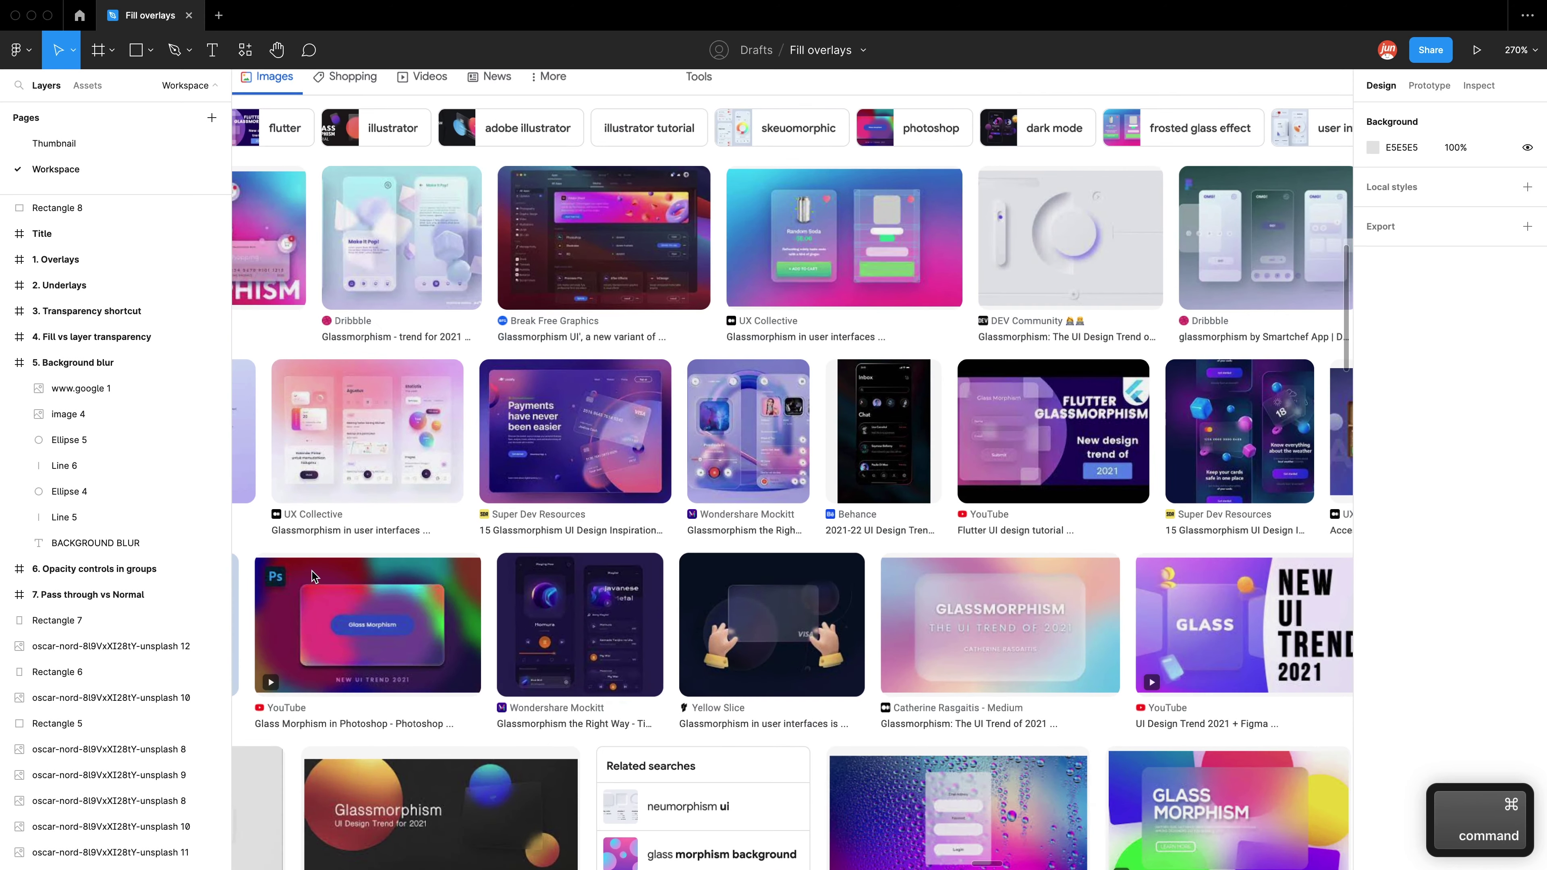
{"action": "scroll", "coordinate": [668, 653], "scroll_direction": "right", "scroll_amount": 2}
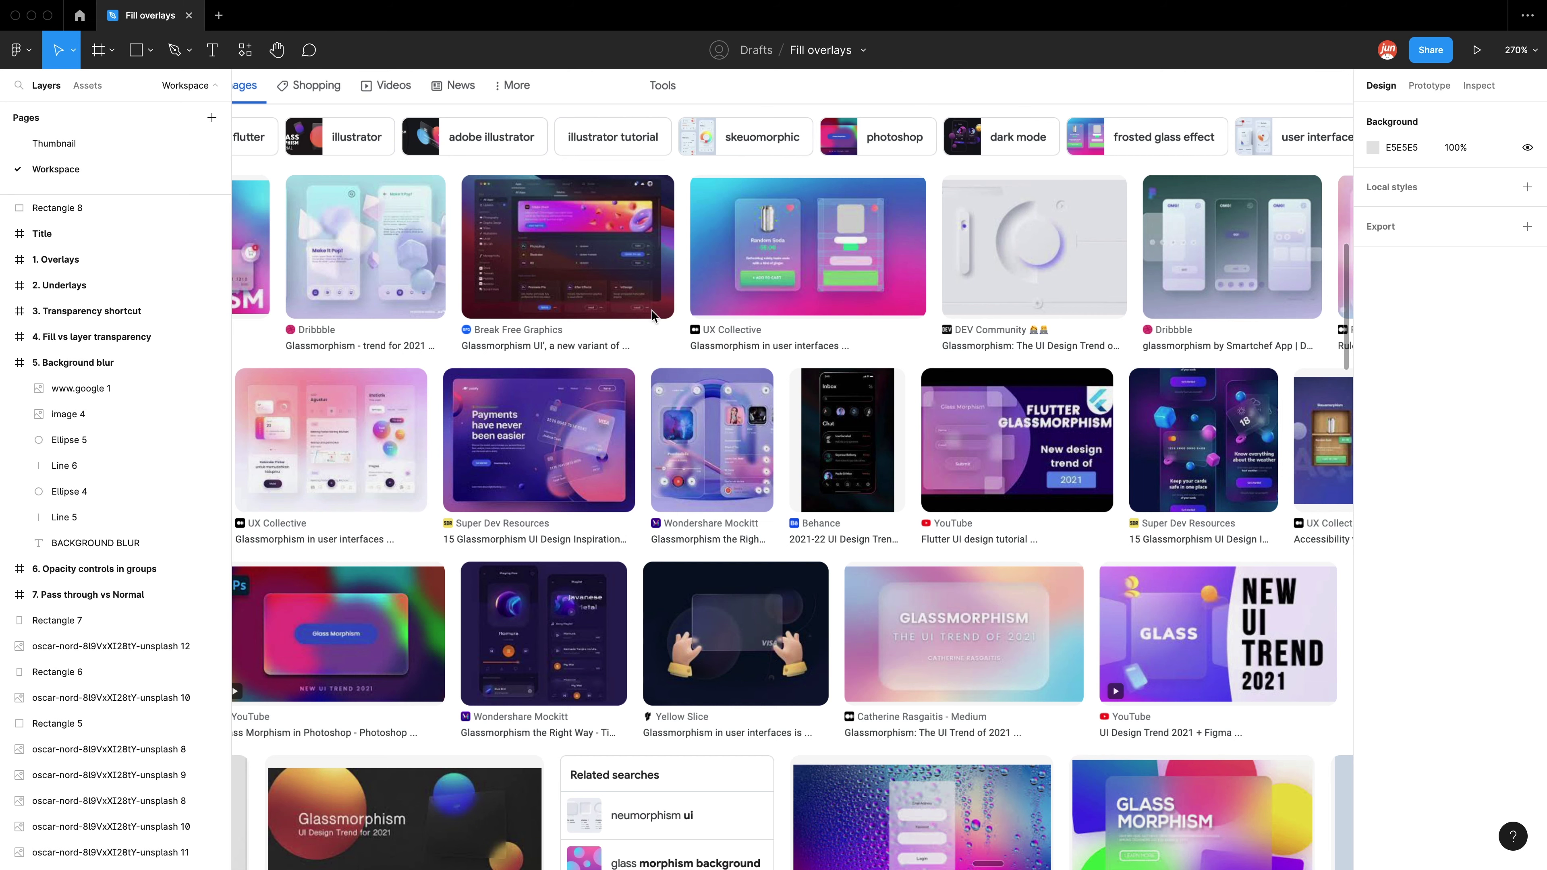
{"action": "scroll", "coordinate": [761, 273], "scroll_direction": "down", "scroll_amount": 10}
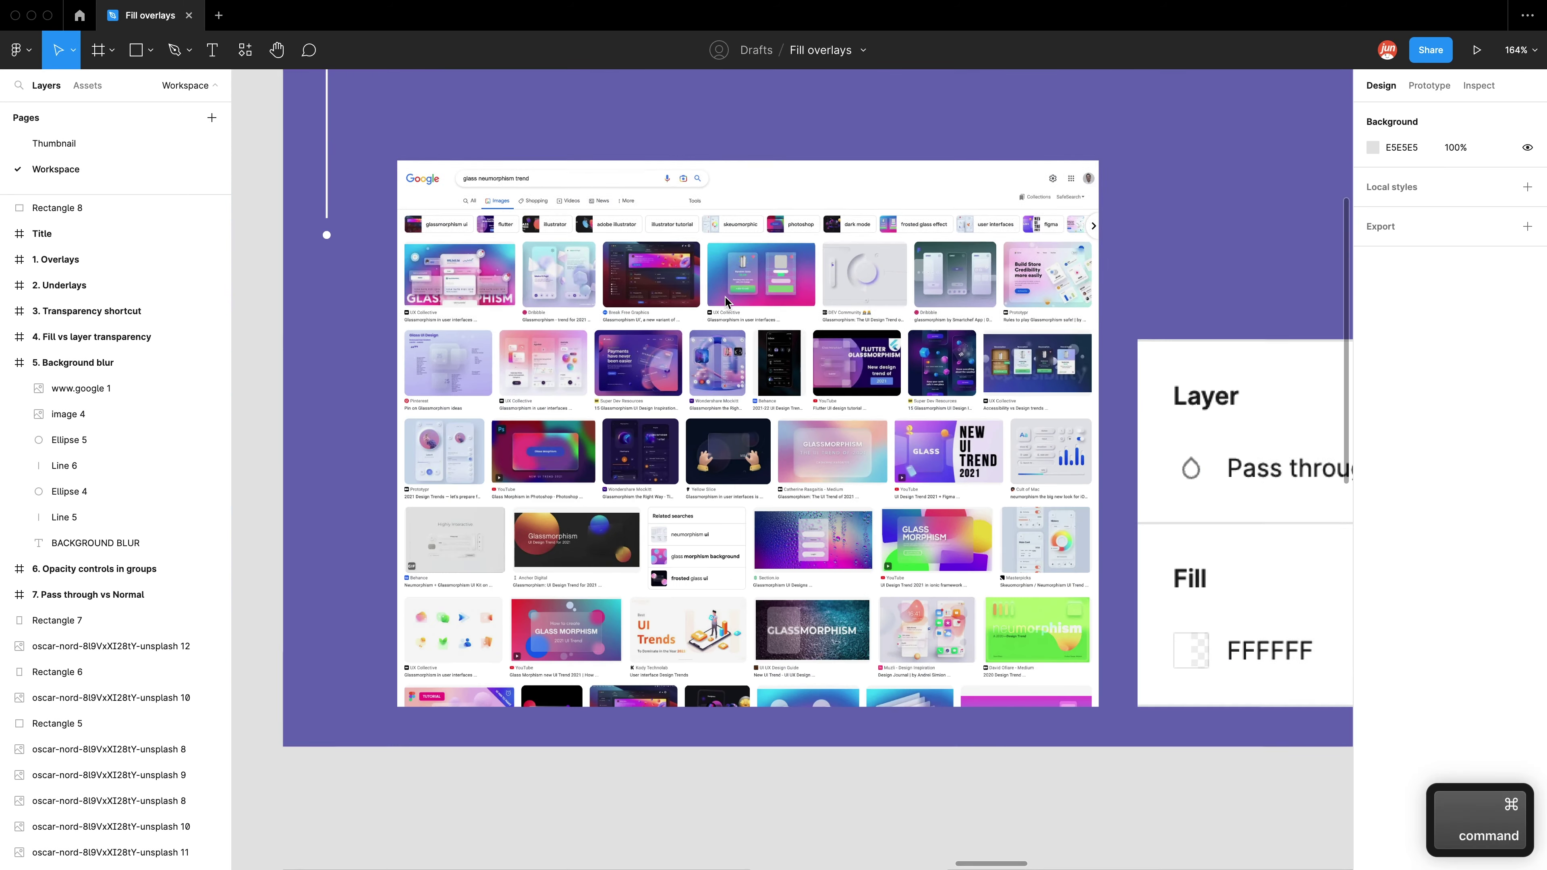
{"action": "scroll", "coordinate": [750, 335], "scroll_direction": "down", "scroll_amount": 2}
{"action": "scroll", "coordinate": [743, 269], "scroll_direction": "down", "scroll_amount": 8}
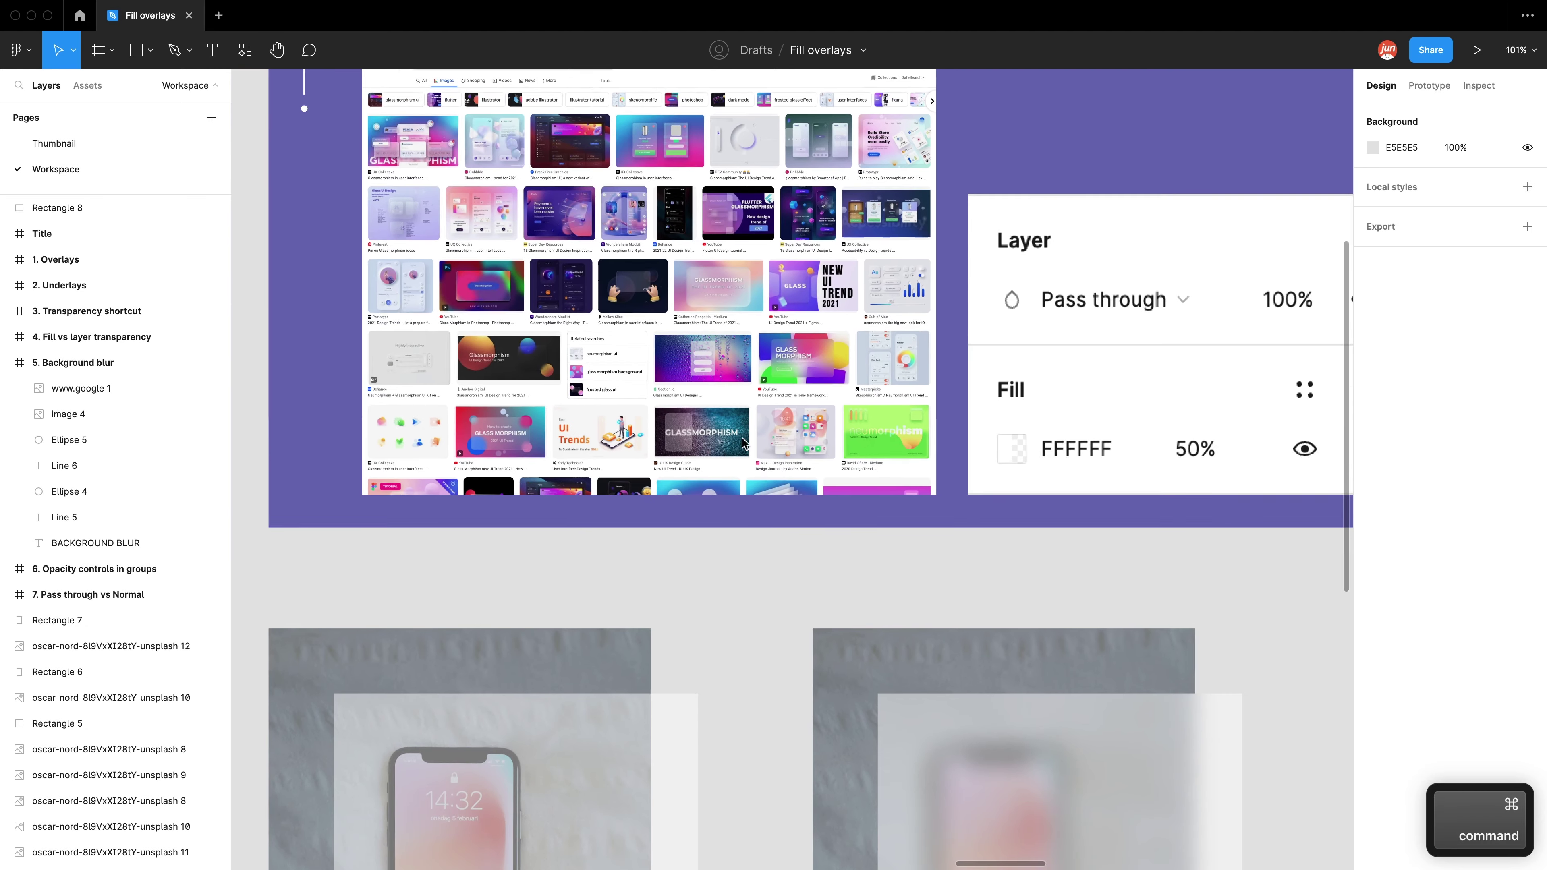
{"action": "scroll", "coordinate": [749, 335], "scroll_direction": "down", "scroll_amount": 4}
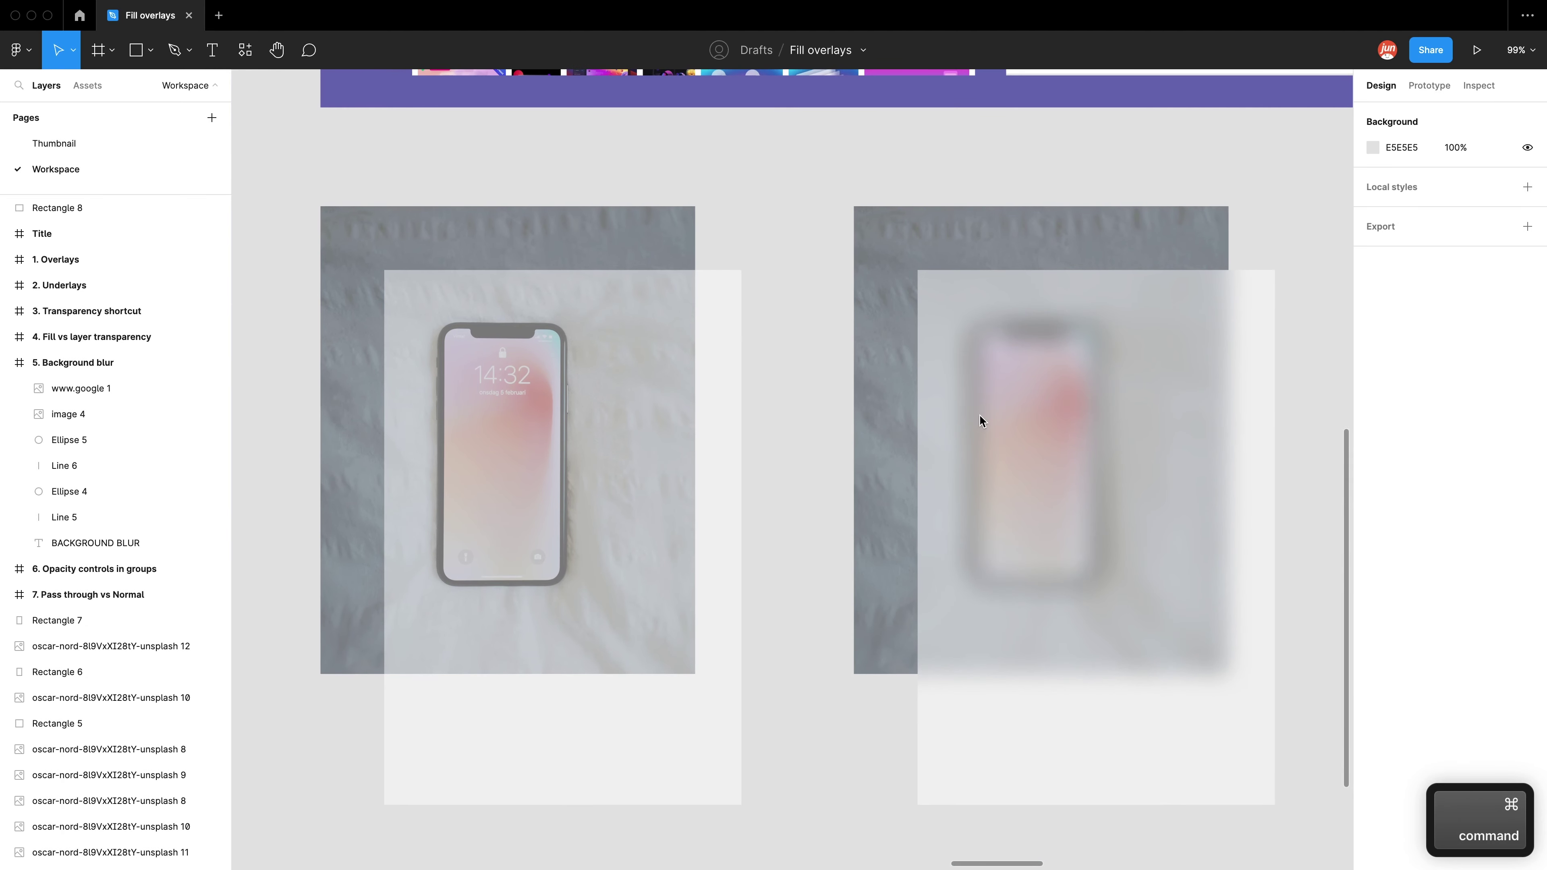
{"action": "left_click", "coordinate": [728, 438]}
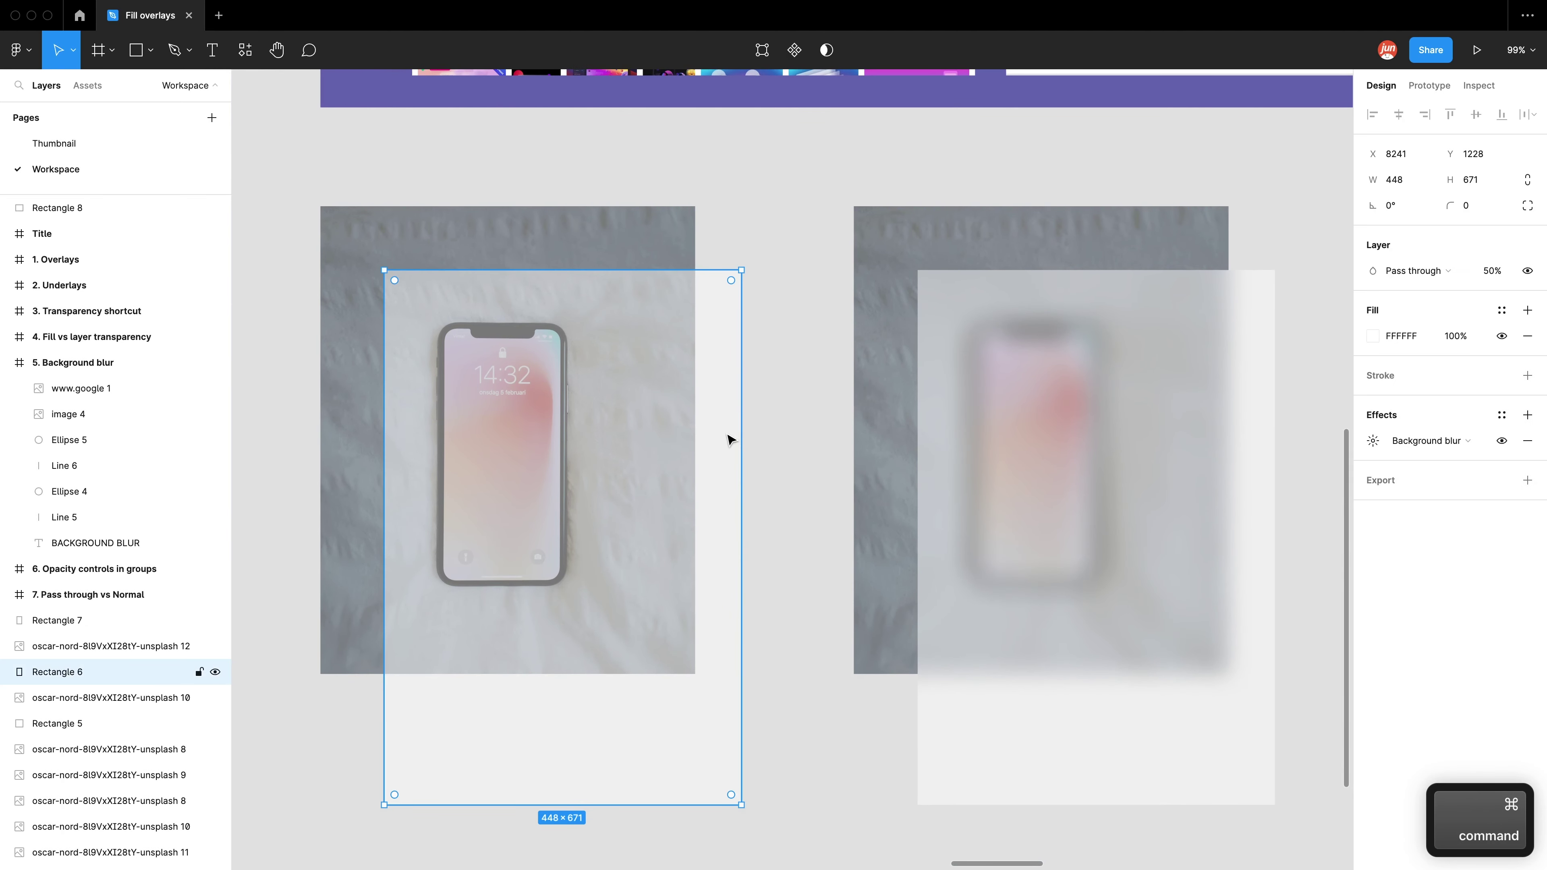
{"action": "left_click", "coordinate": [1030, 448]}
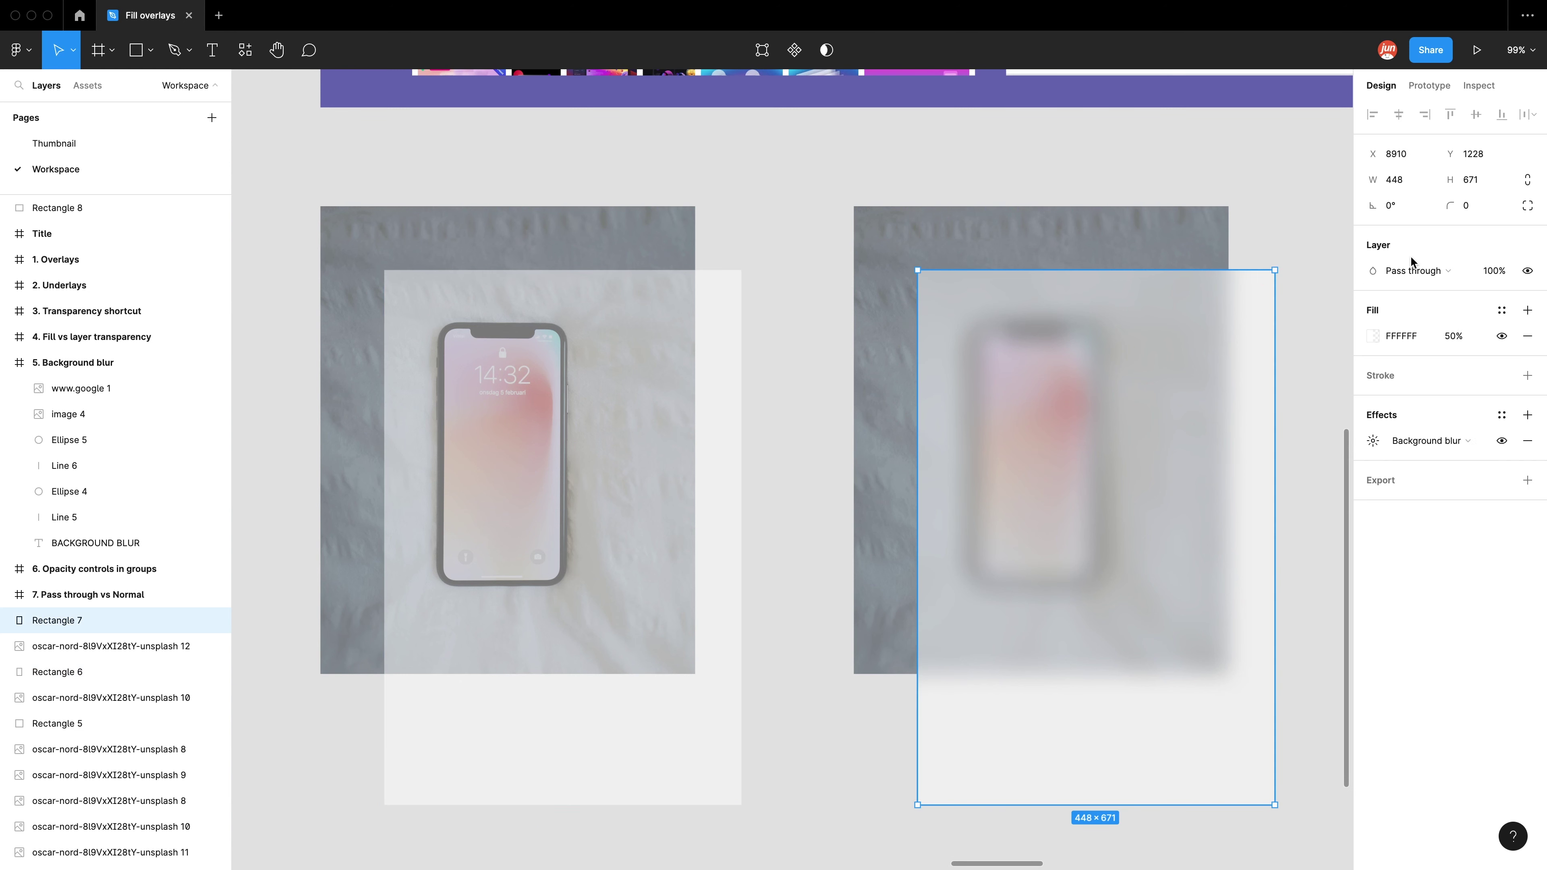
{"action": "left_click", "coordinate": [647, 437]}
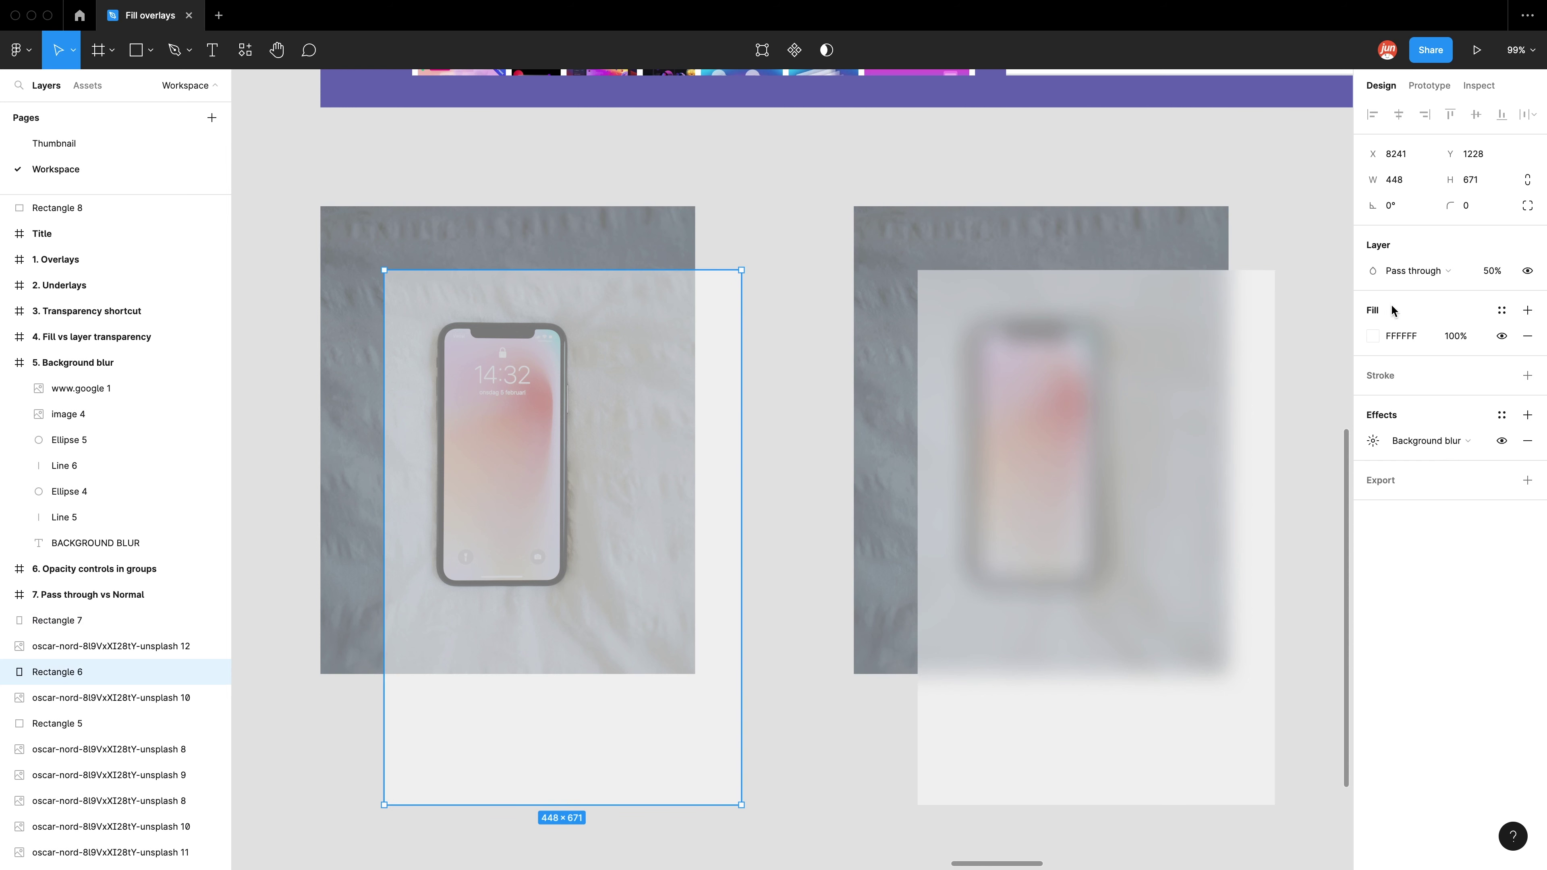
{"action": "left_click", "coordinate": [1174, 503]}
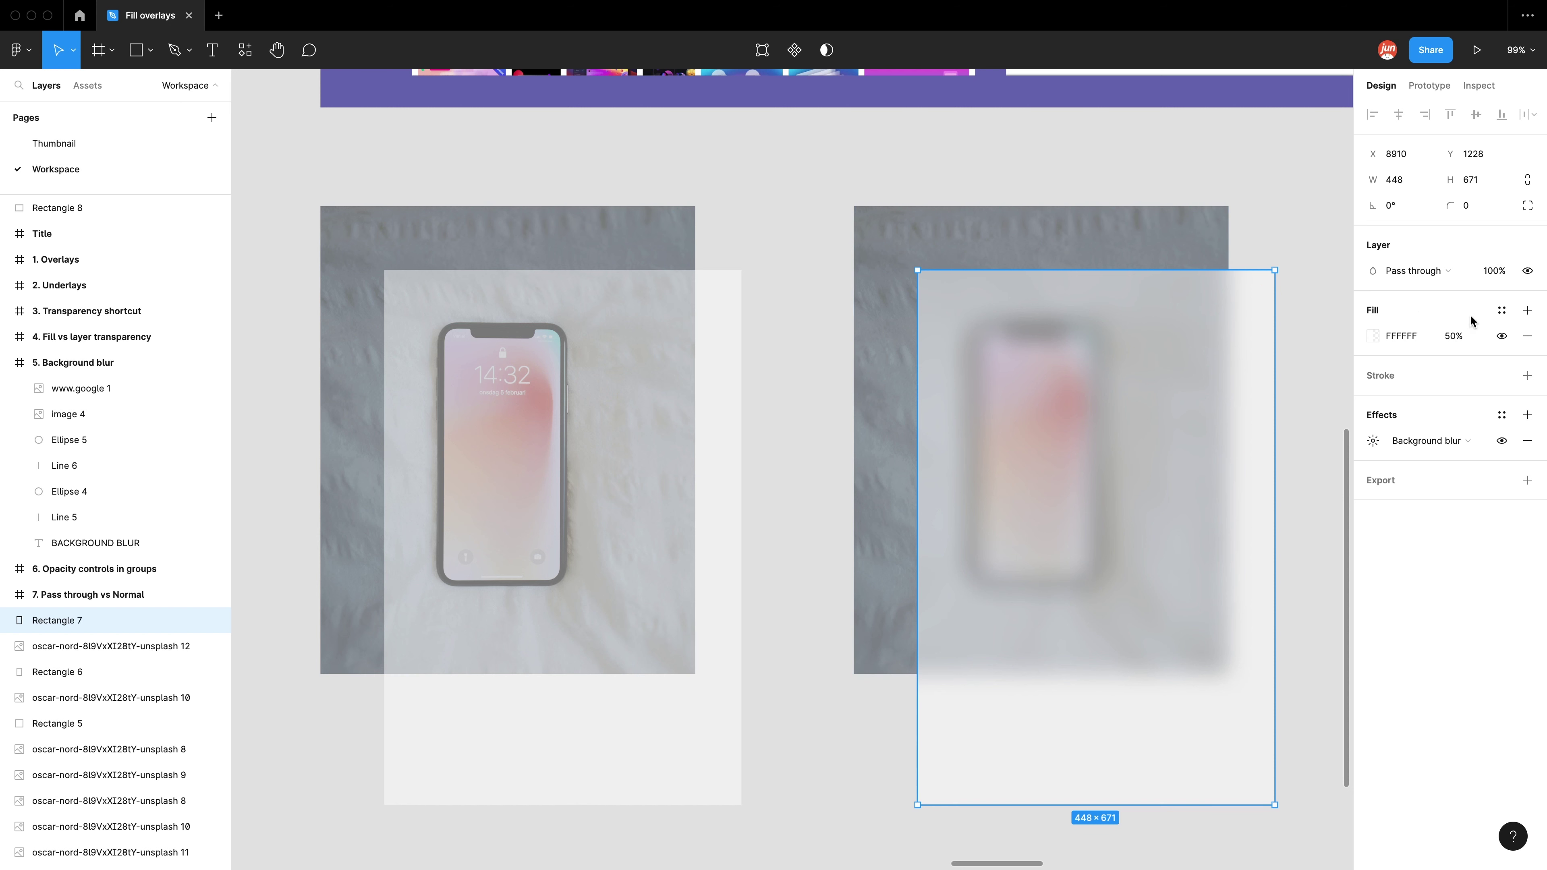
Set the right overlay's fill opacity to 100%, then 20%, then back to 100%.
{"action": "left_click", "coordinate": [1457, 335]}
{"action": "type", "text": "100"}
{"action": "key", "text": "Return"}
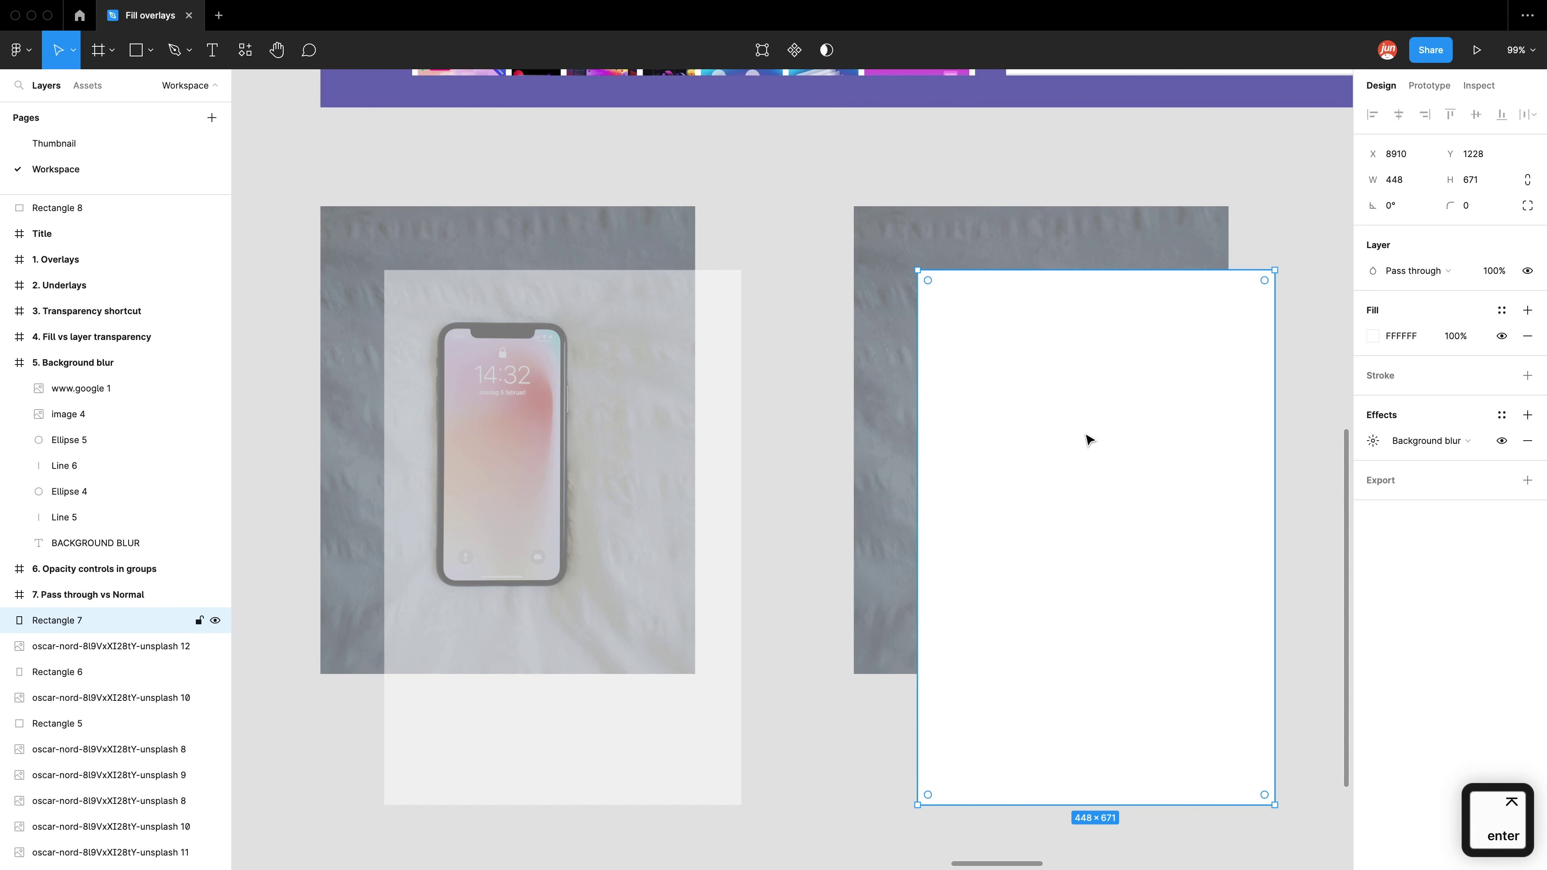
{"action": "left_click", "coordinate": [1455, 340]}
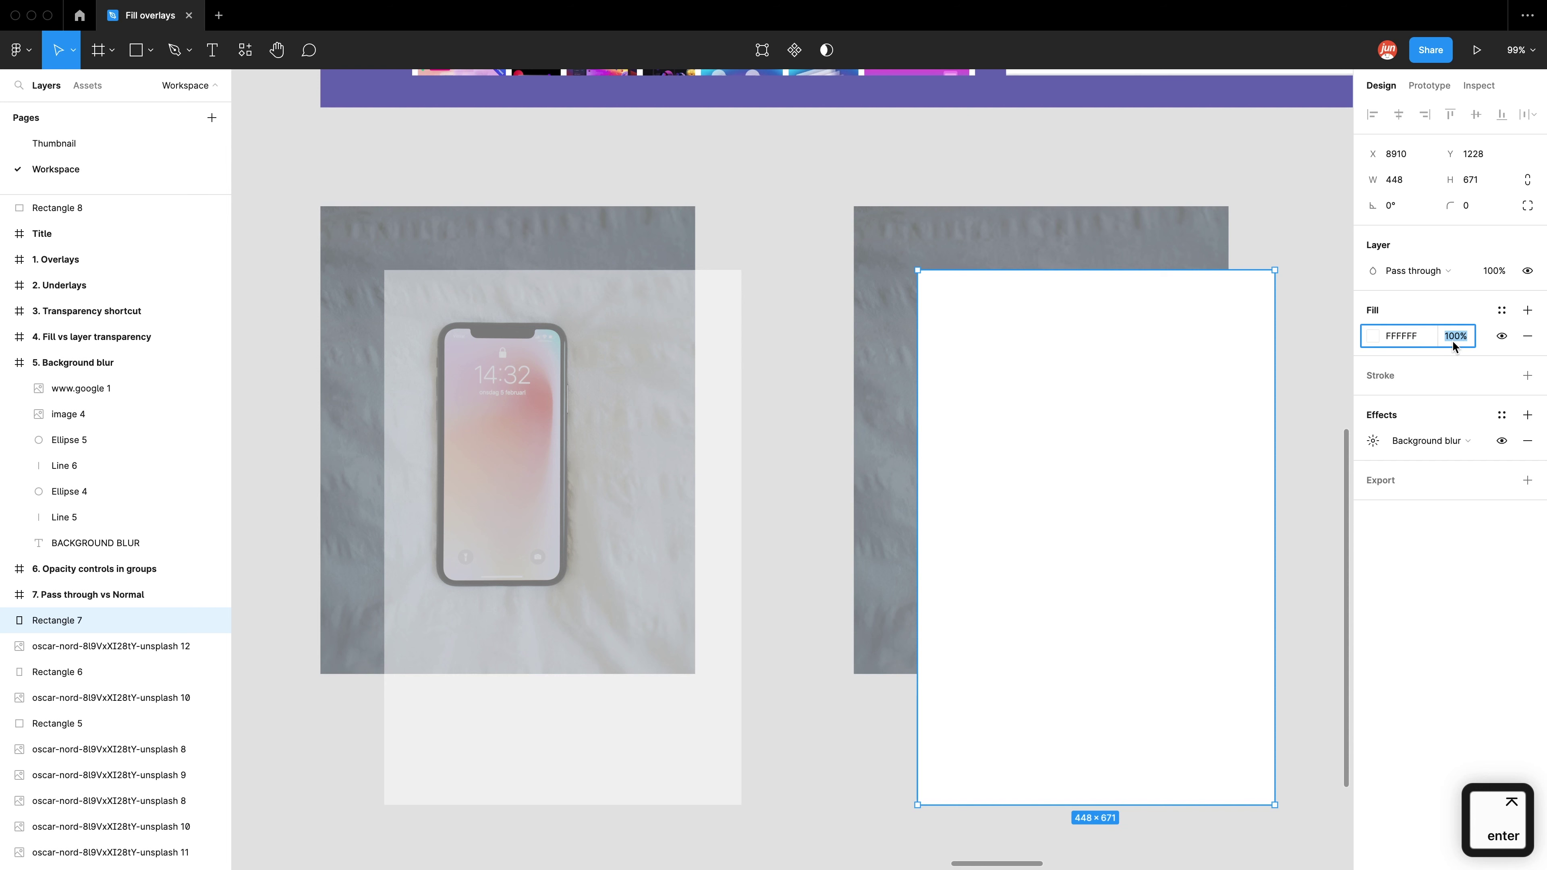
{"action": "key", "text": "Escape"}
{"action": "key", "text": "2"}
{"action": "key", "text": "0"}
{"action": "key", "text": "Return"}
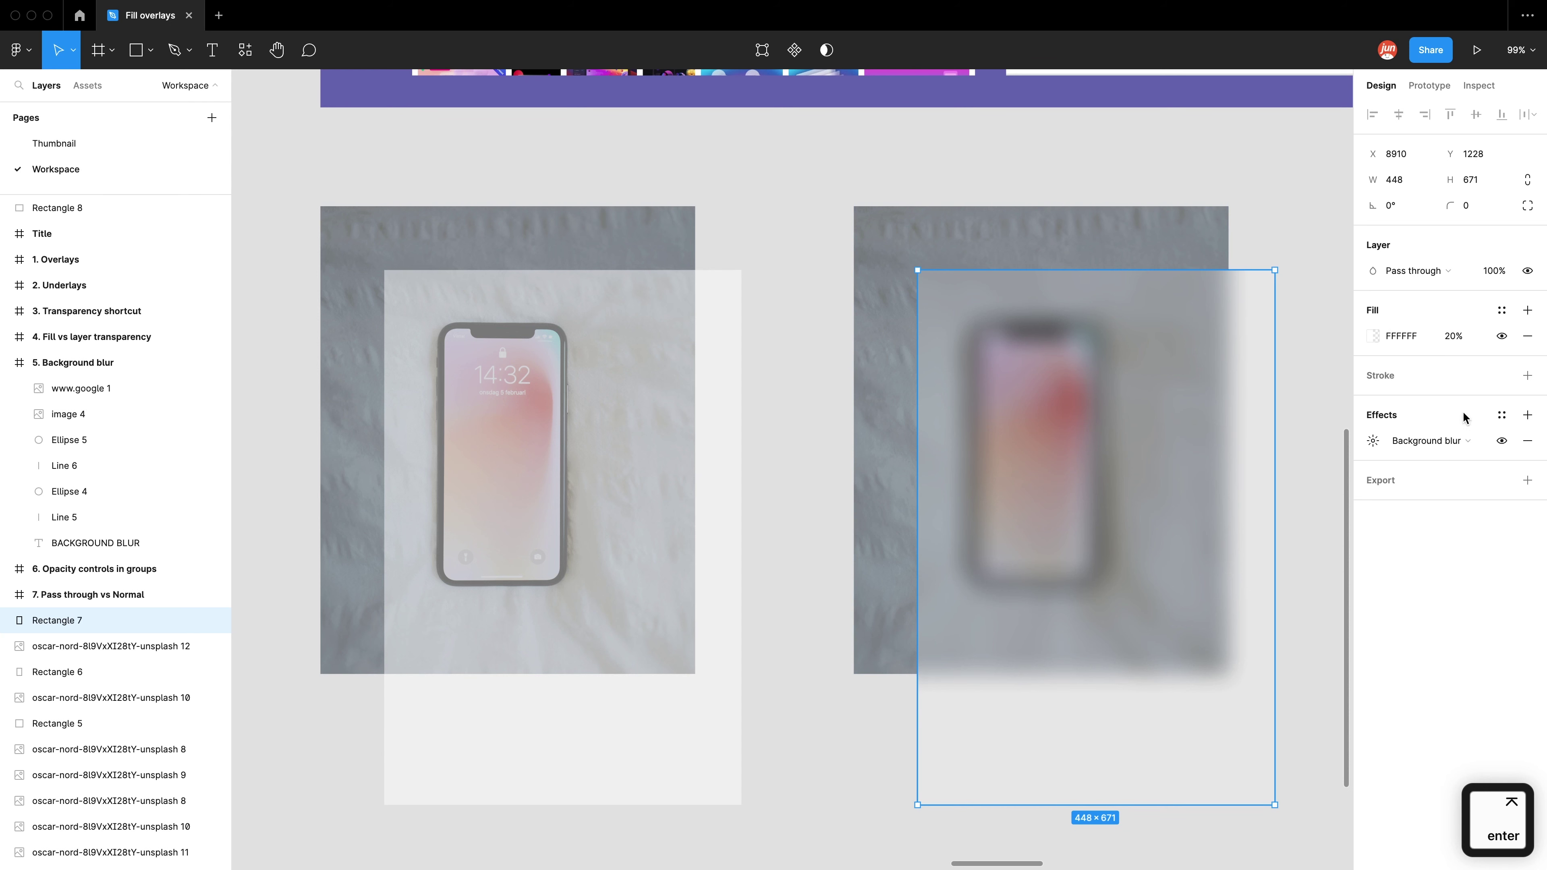
{"action": "left_click", "coordinate": [1454, 336]}
{"action": "type", "text": "100"}
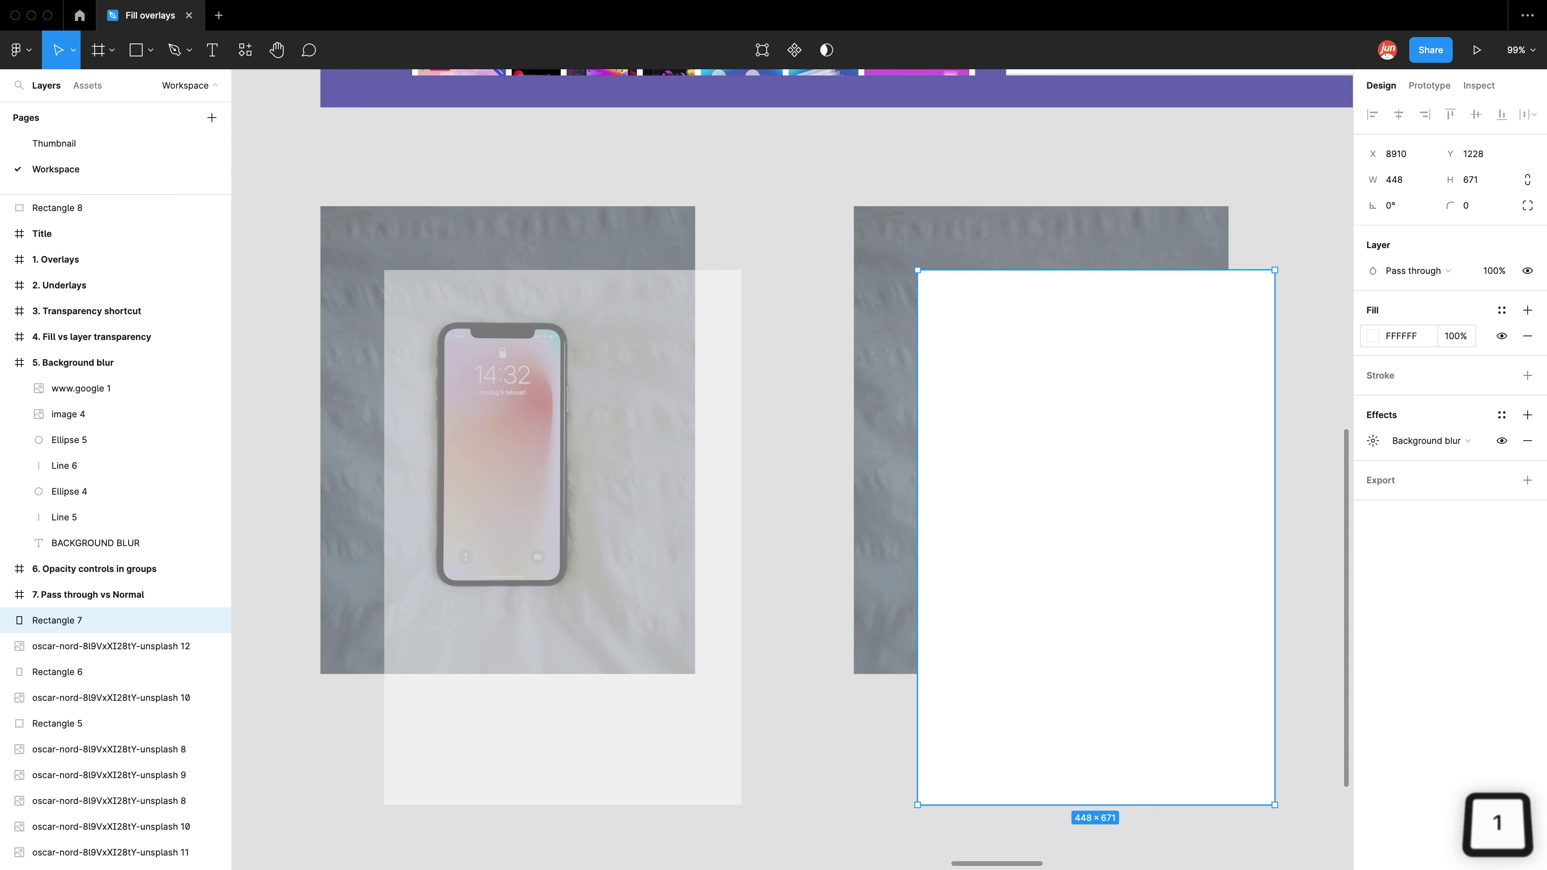
Set the right overlay's layer opacity to 50%.
{"action": "left_click", "coordinate": [1494, 271]}
{"action": "type", "text": "50"}
{"action": "key", "text": "Return"}
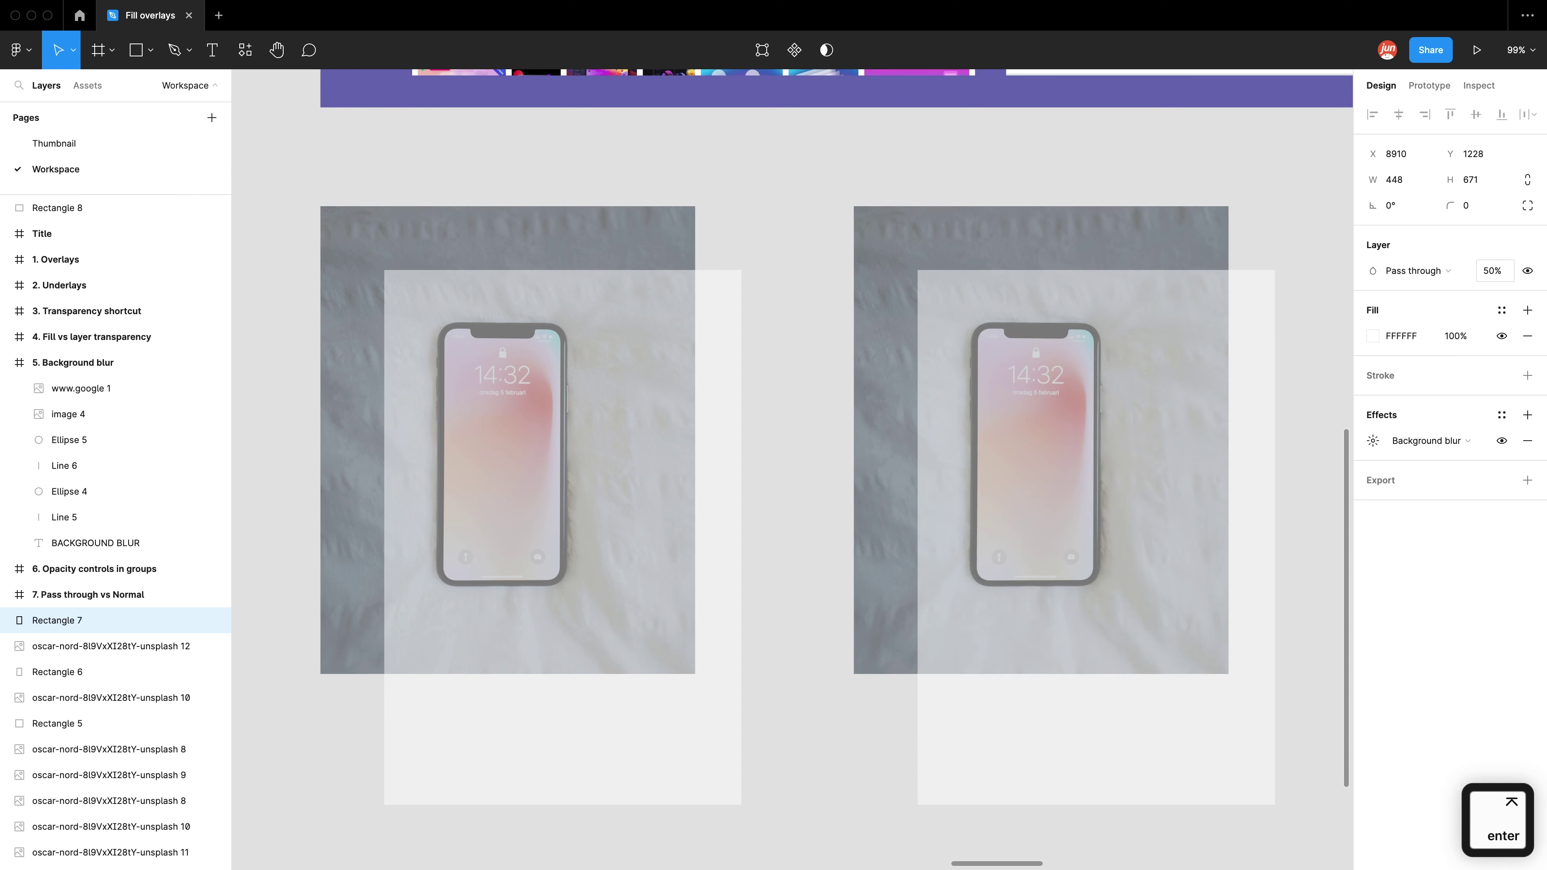
{"action": "type", "text": "50"}
{"action": "key", "text": "Return"}
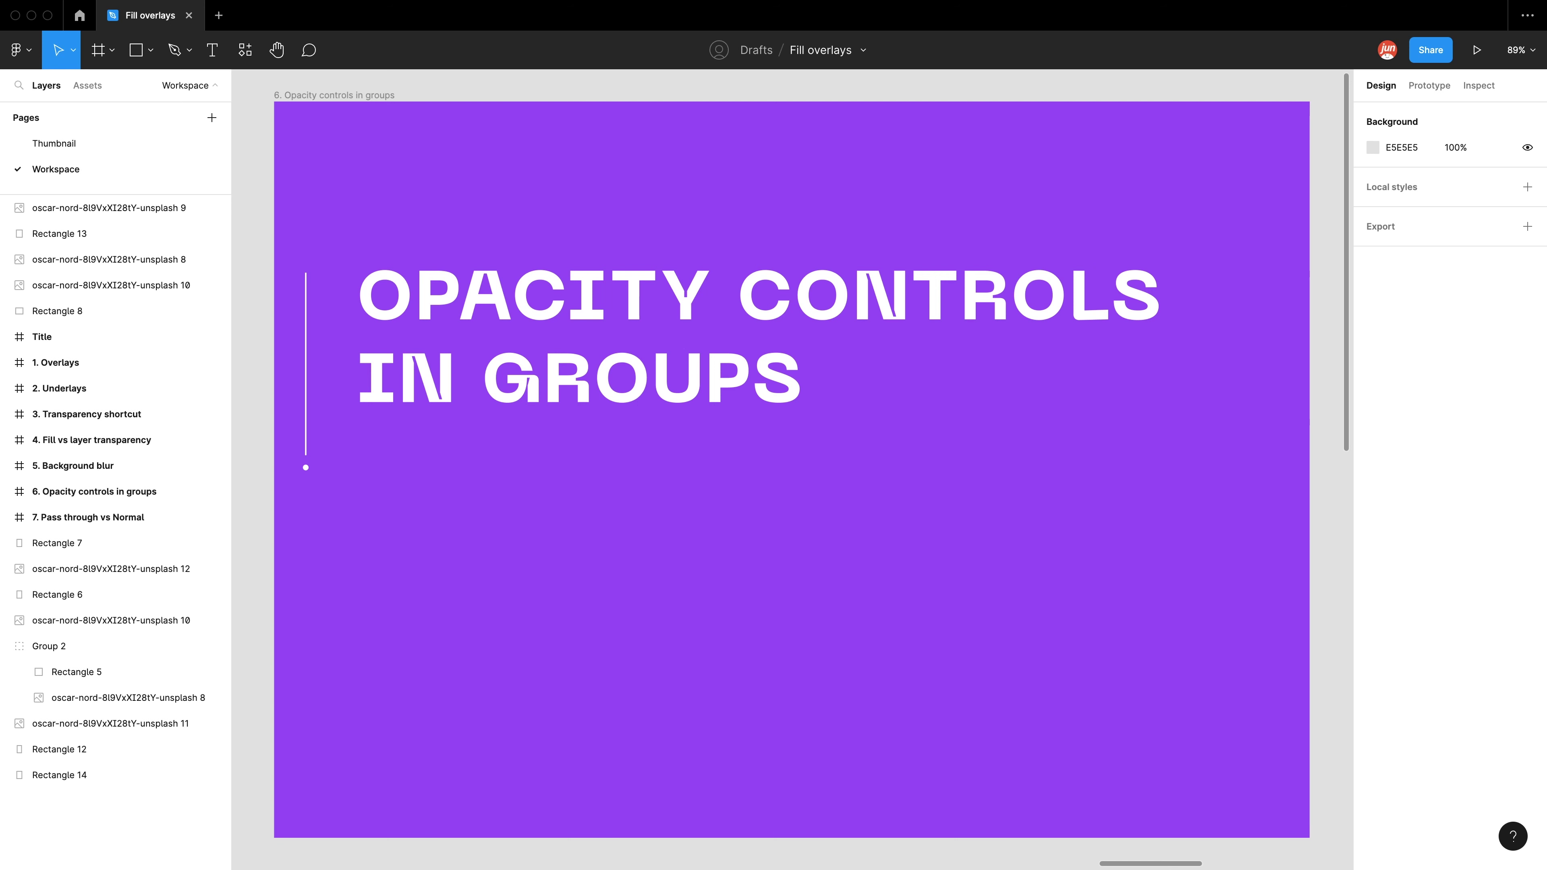
{"action": "scroll", "coordinate": [580, 675], "scroll_direction": "down", "scroll_amount": 10}
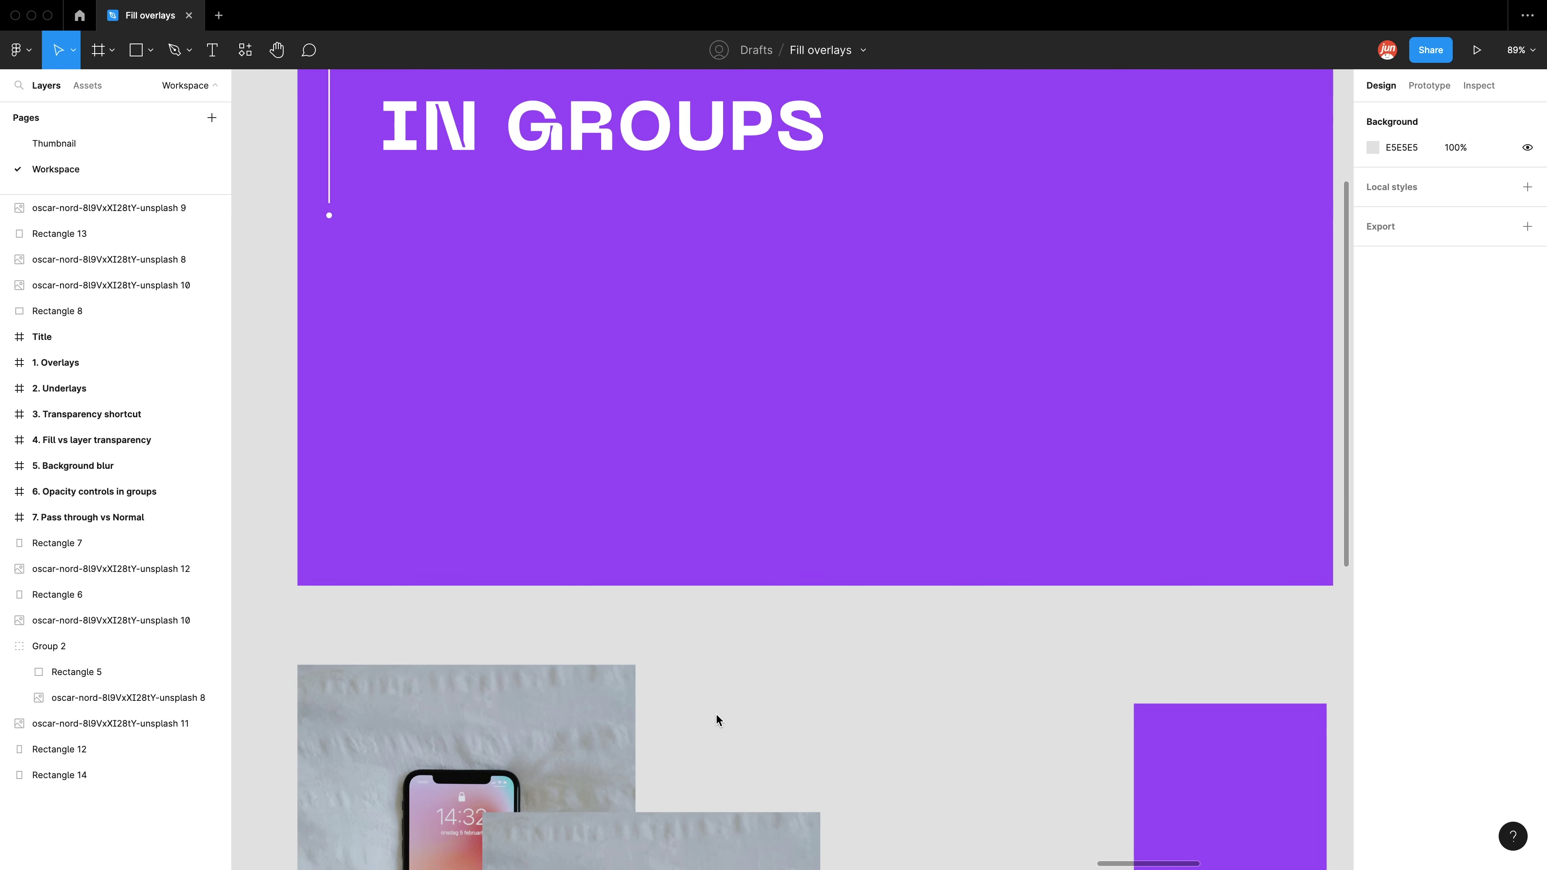
{"action": "scroll", "coordinate": [728, 353], "scroll_direction": "down", "scroll_amount": 2}
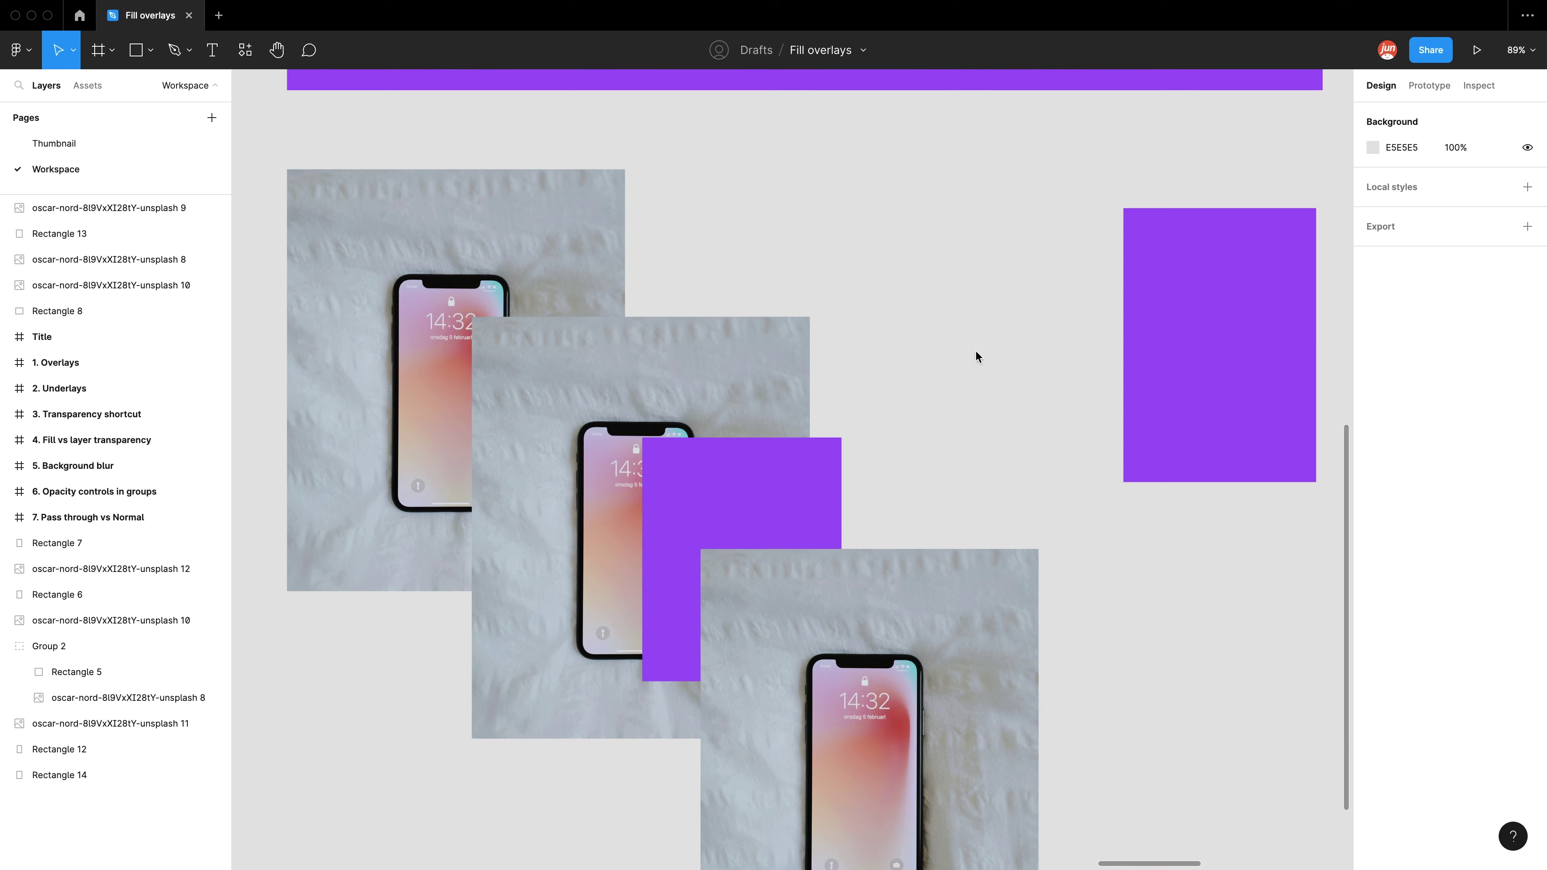
{"action": "left_click_drag", "start_coordinate": [998, 268], "coordinate": [463, 767]}
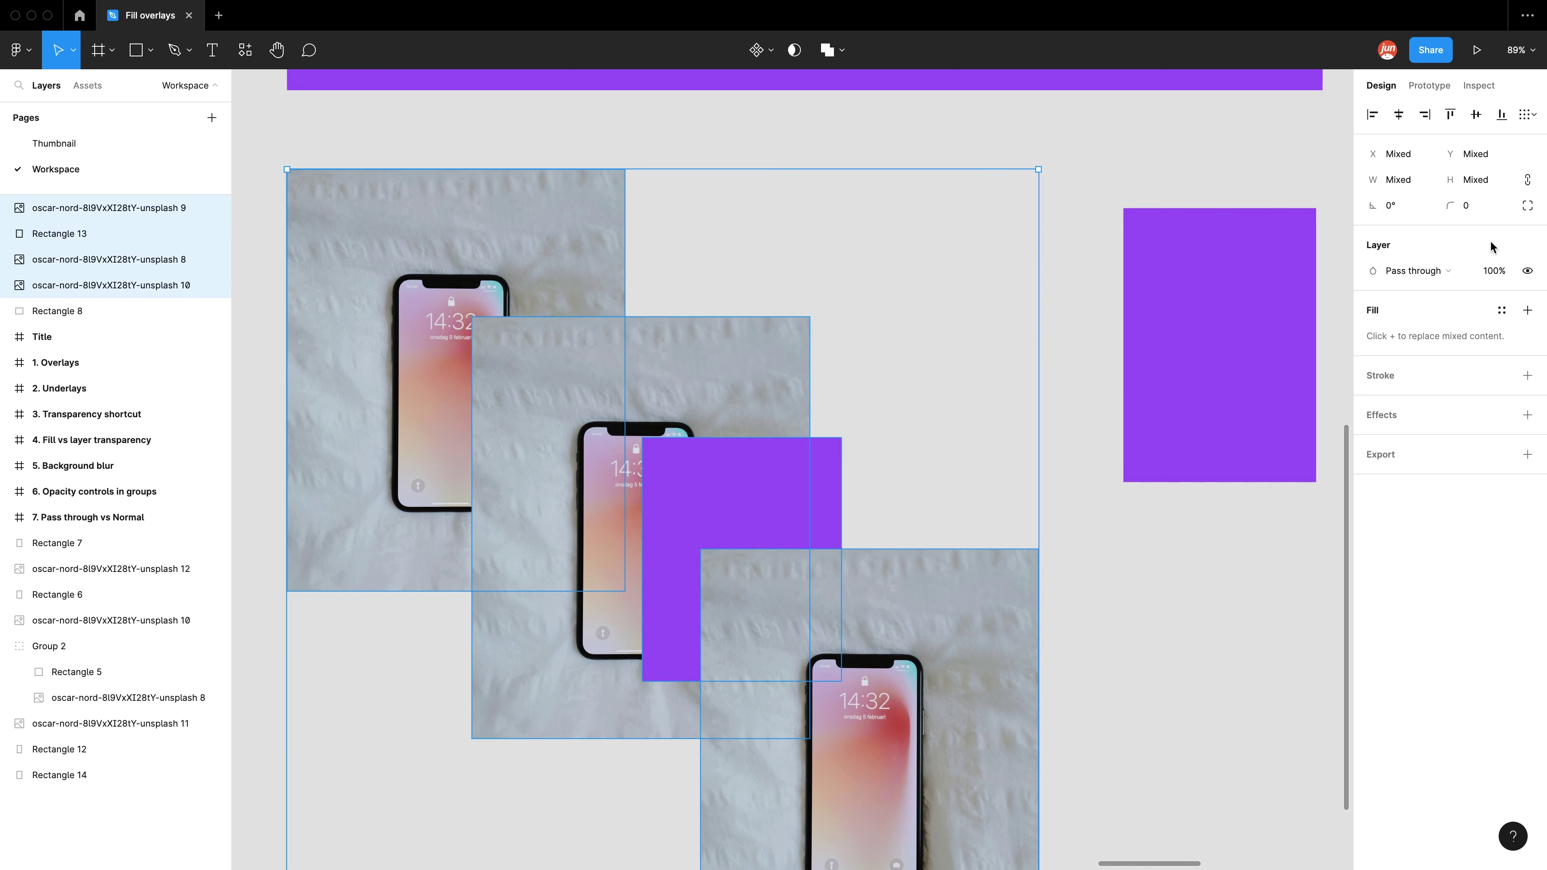
{"action": "left_click", "coordinate": [1488, 280]}
{"action": "type", "text": "50"}
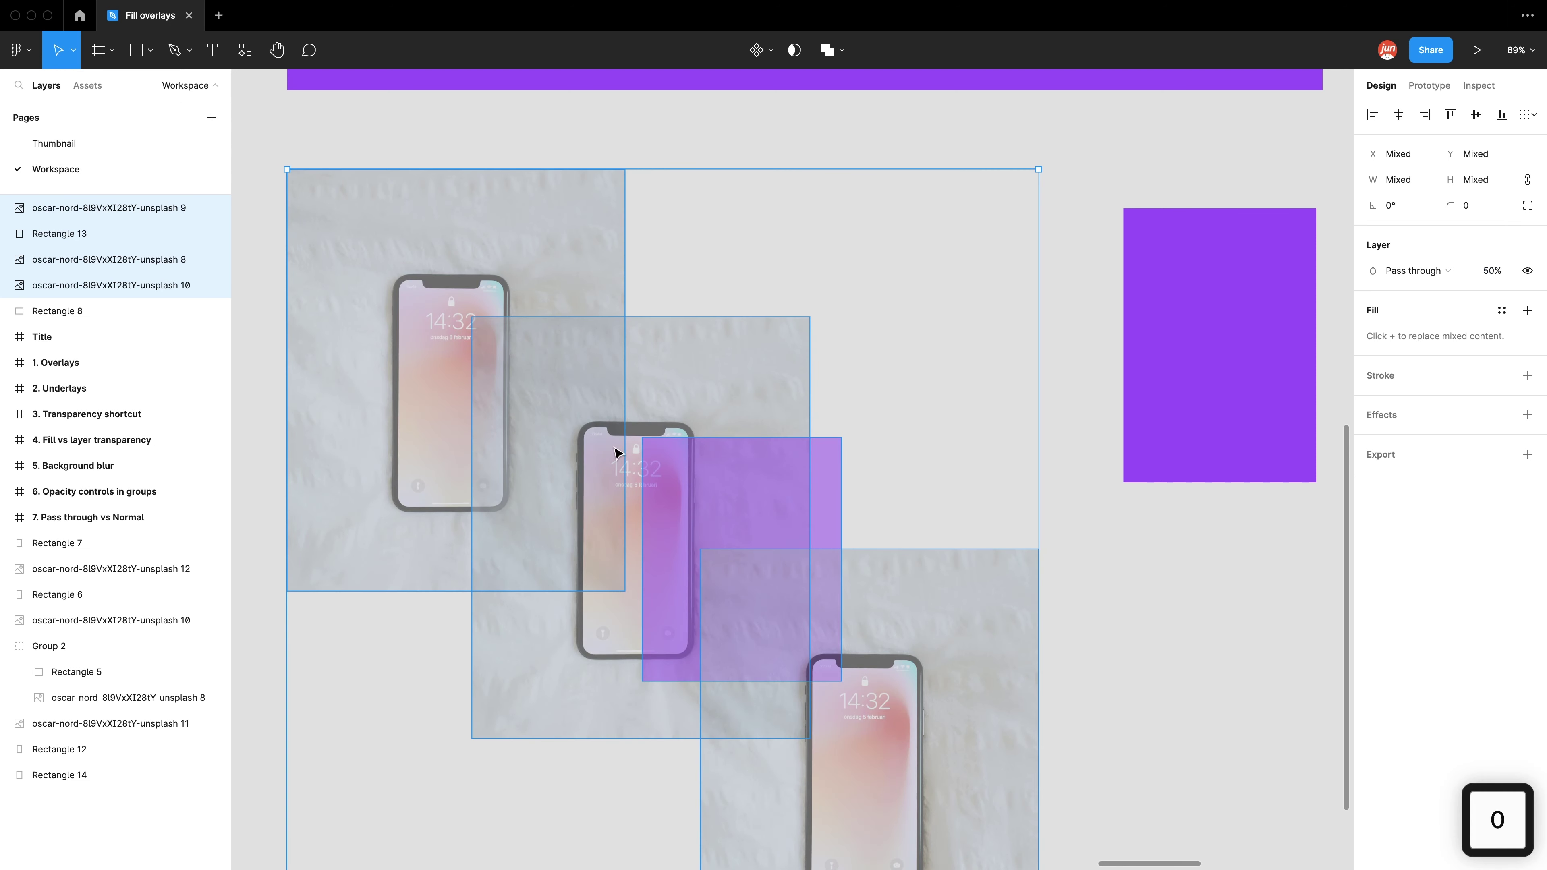
{"action": "key", "text": "Return"}
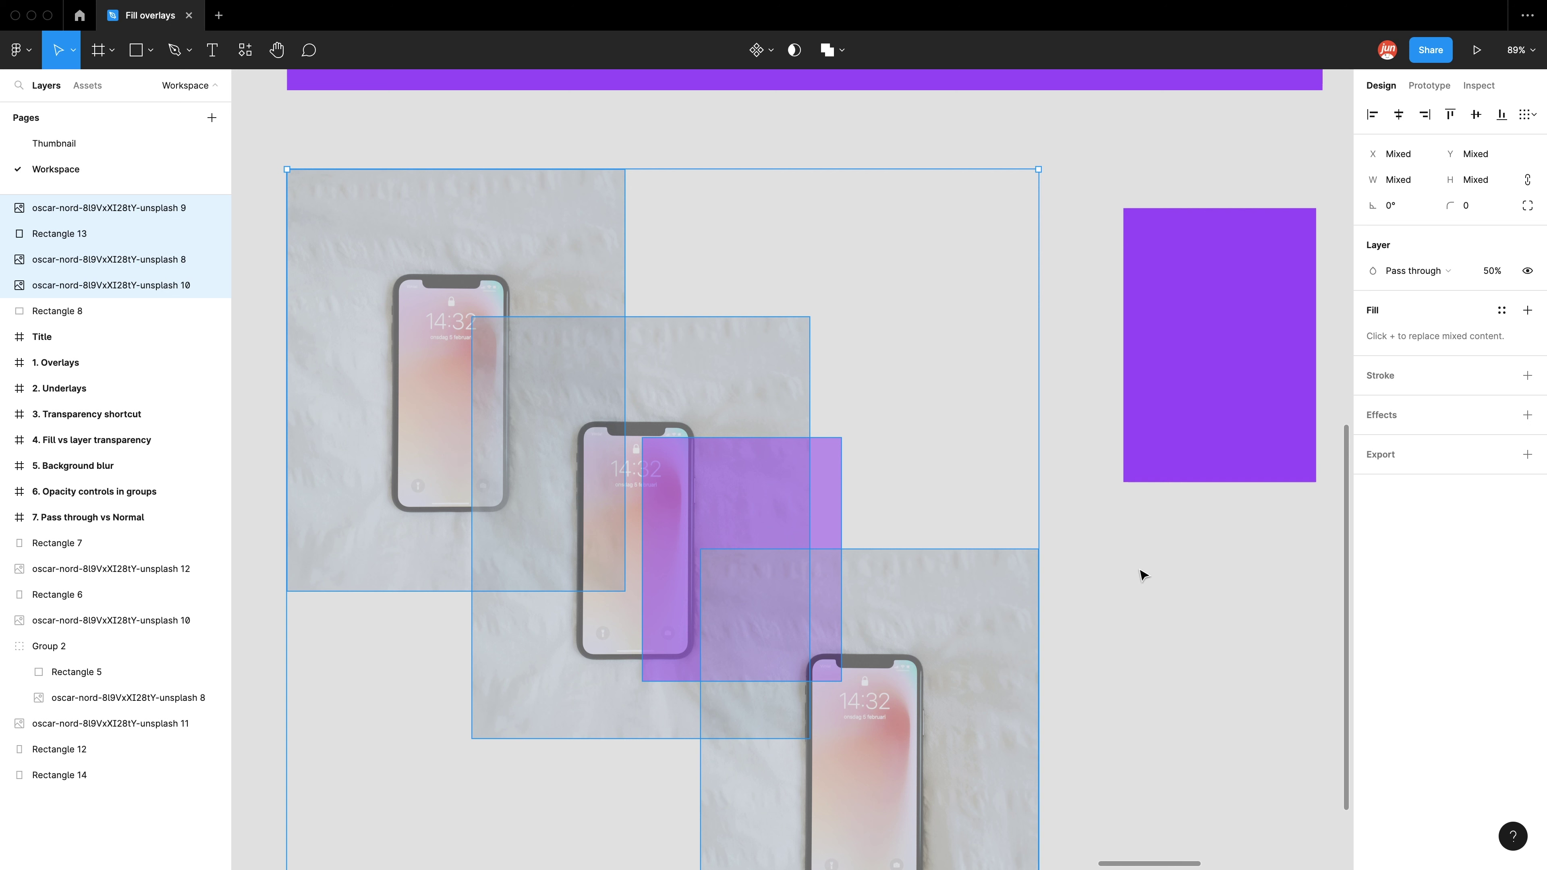
{"action": "left_click", "coordinate": [1135, 582]}
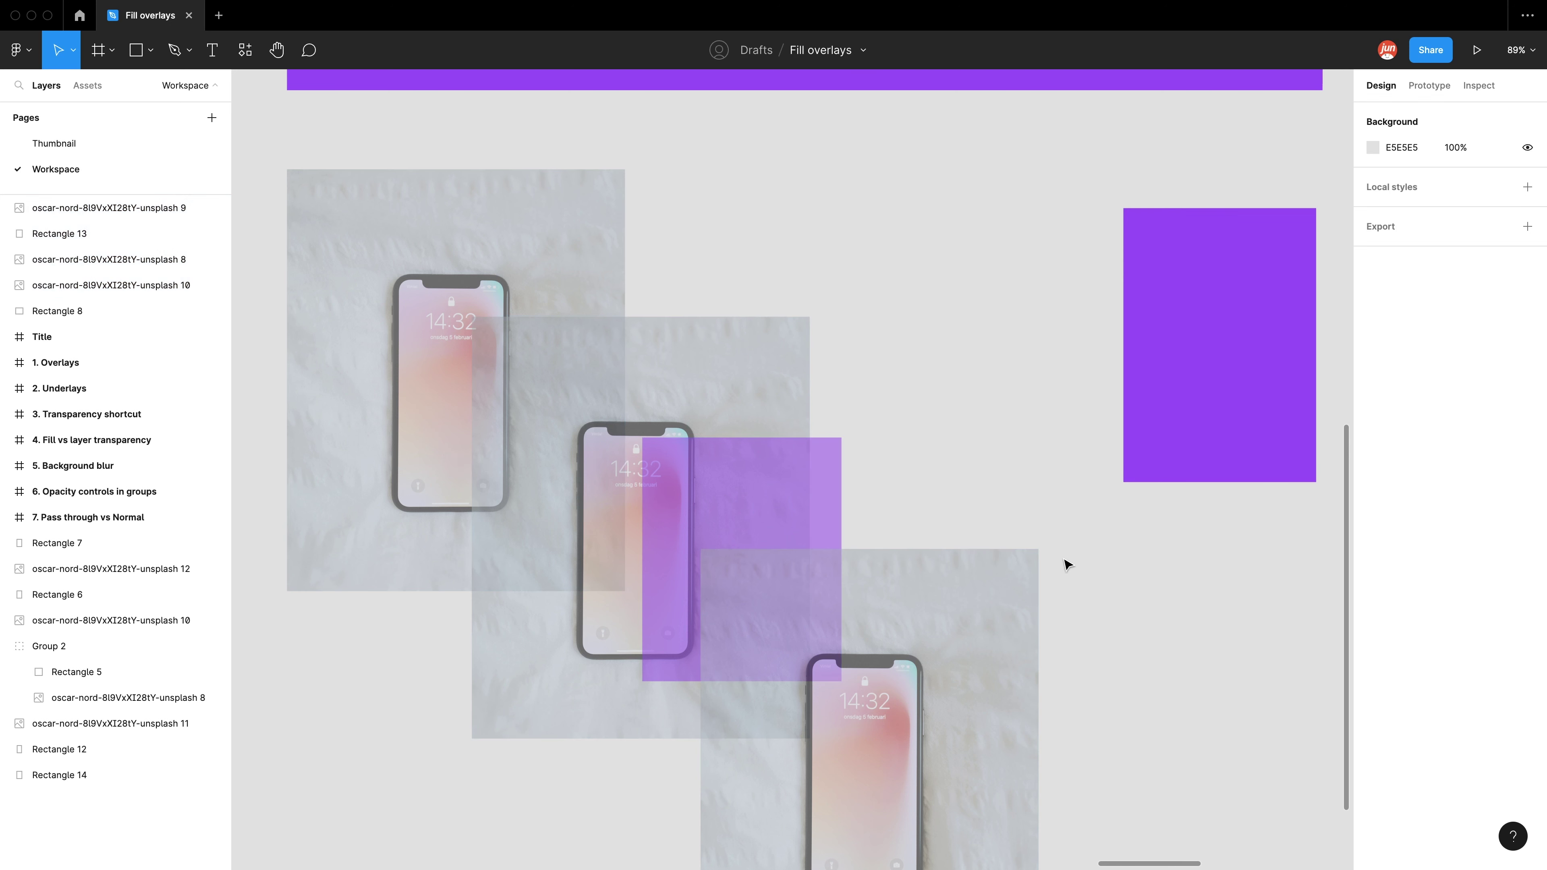
{"action": "left_click_drag", "start_coordinate": [1033, 461], "coordinate": [454, 727]}
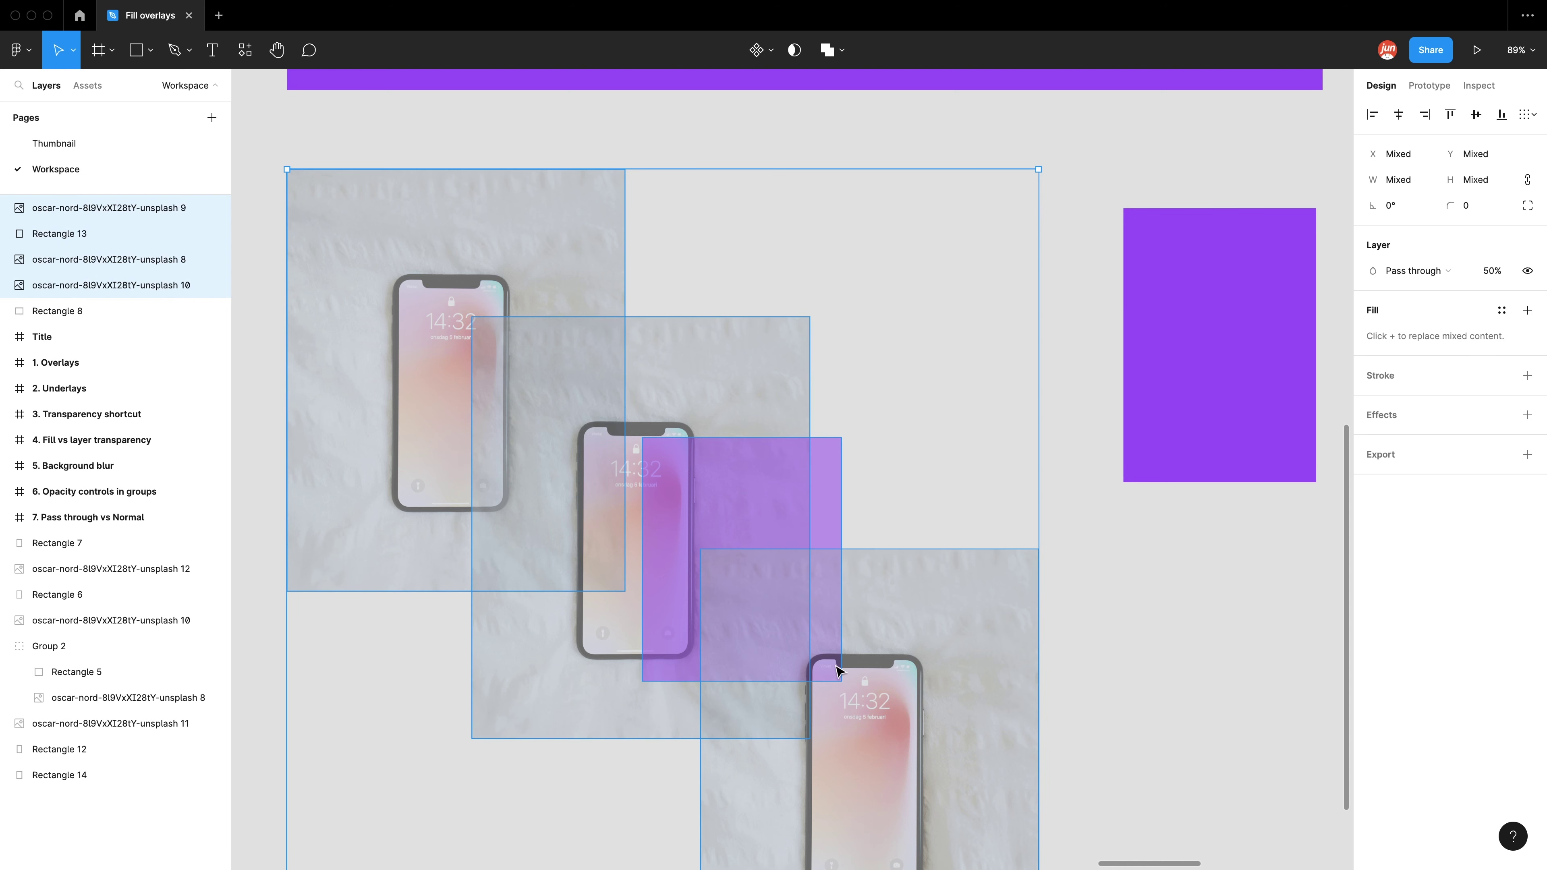
{"action": "key", "text": "0"}
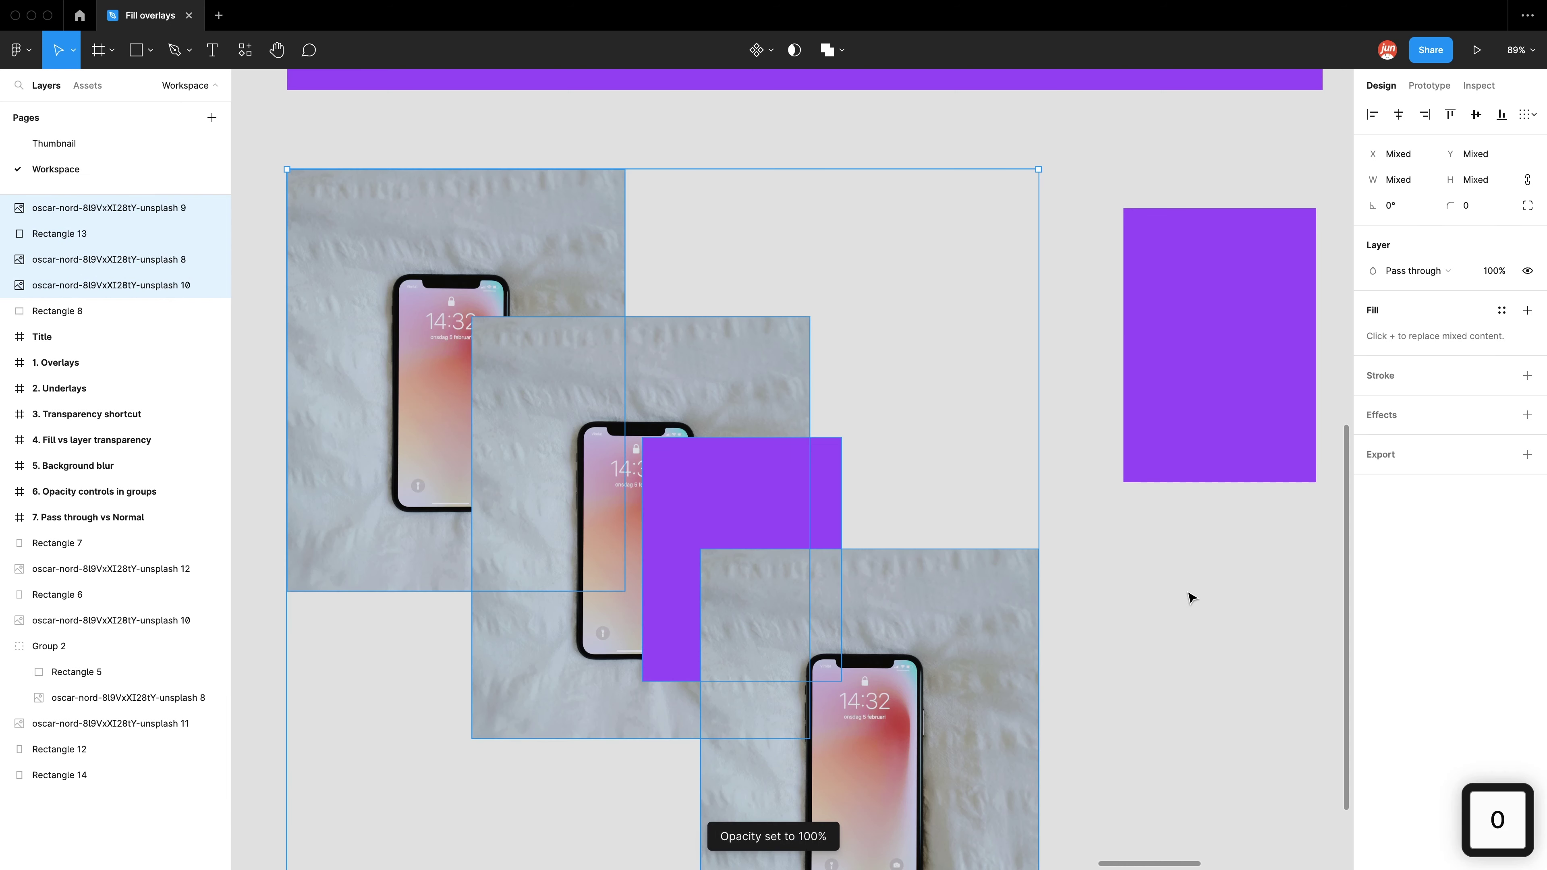
Group the three phone photos and purple rectangle as Group 3 at 50% layer opacity.
{"action": "right_click", "coordinate": [967, 566]}
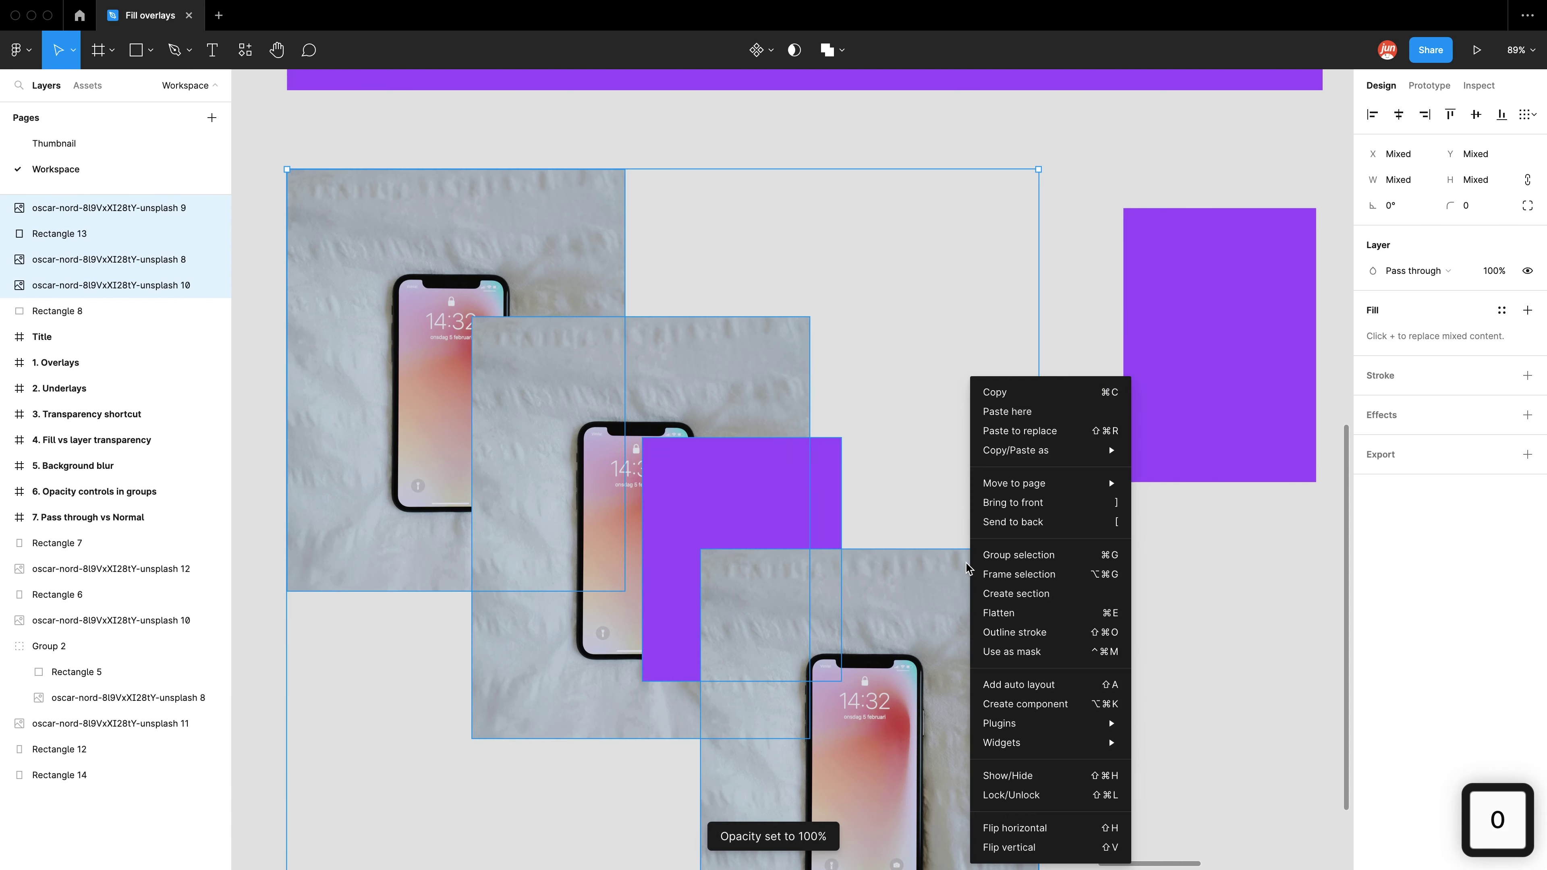
{"action": "left_click", "coordinate": [1011, 561]}
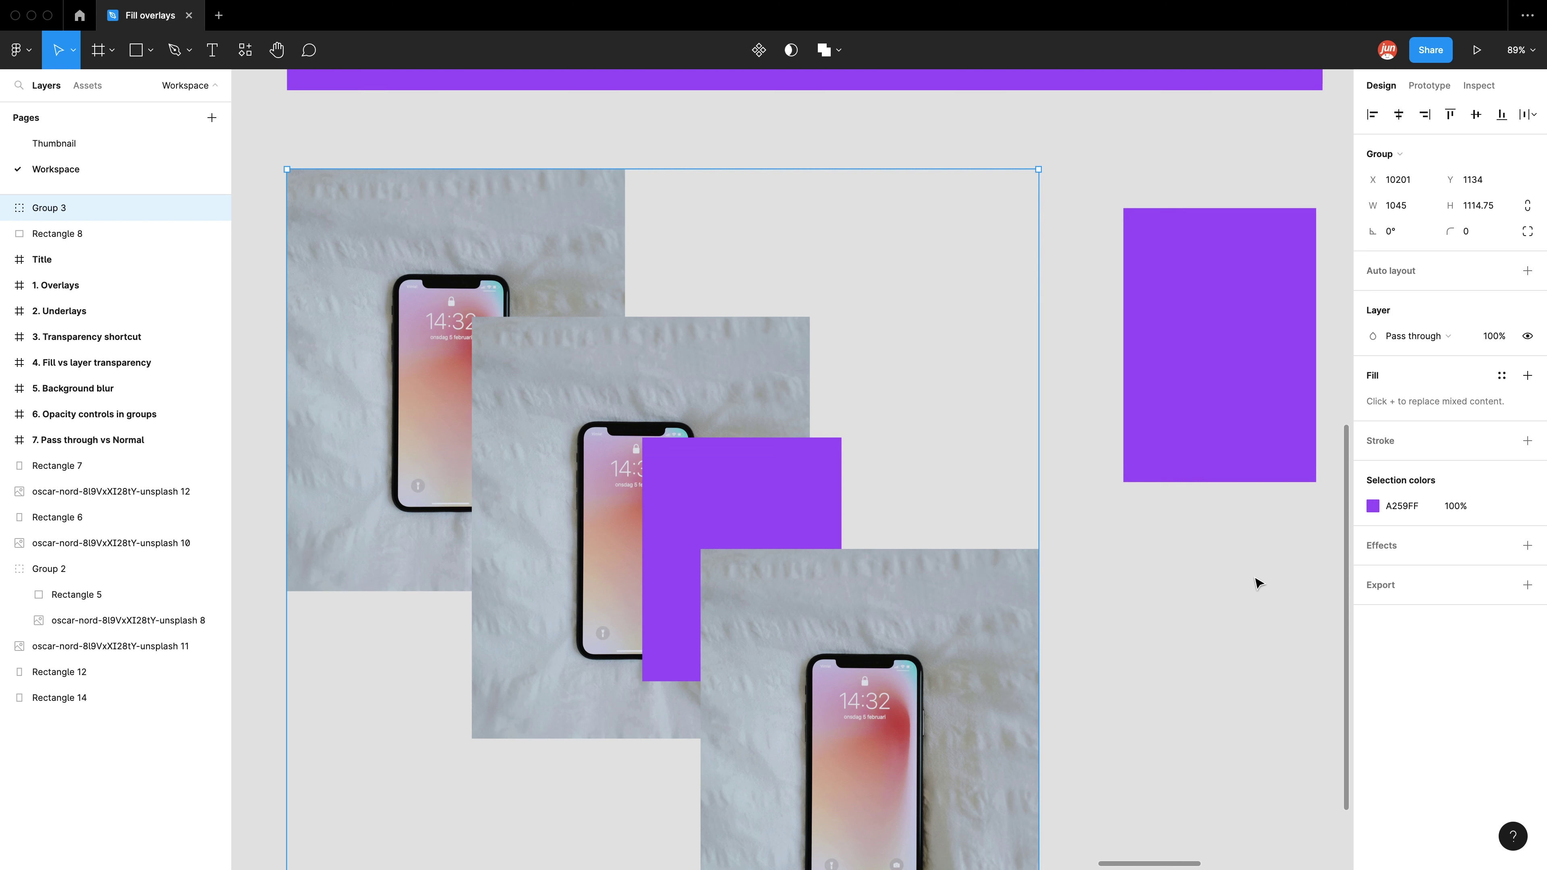
{"action": "key", "text": "5"}
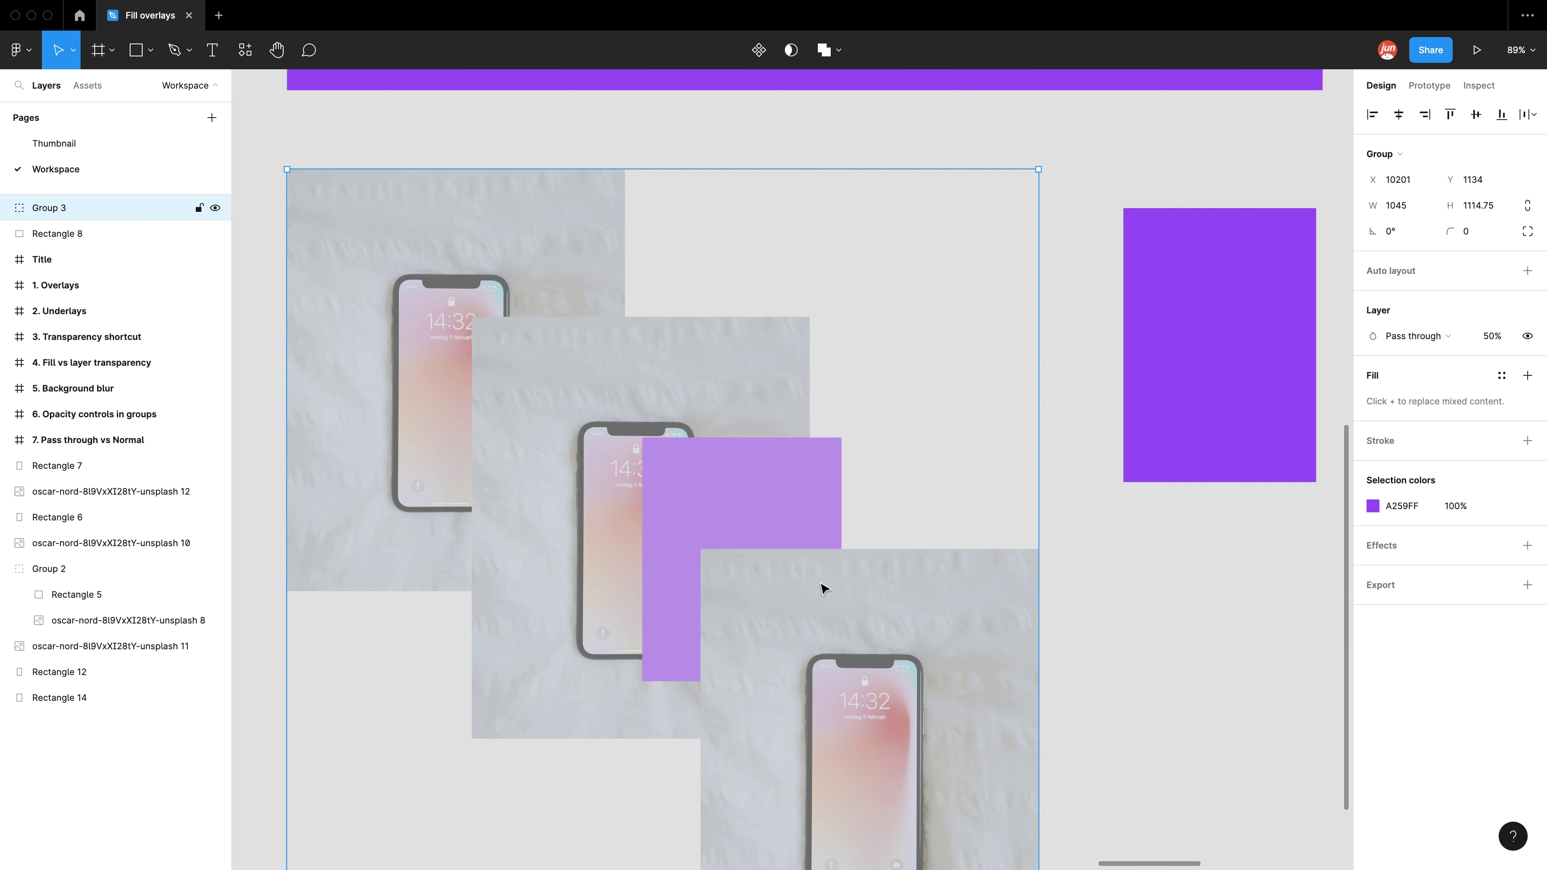
{"action": "left_click", "coordinate": [1263, 341]}
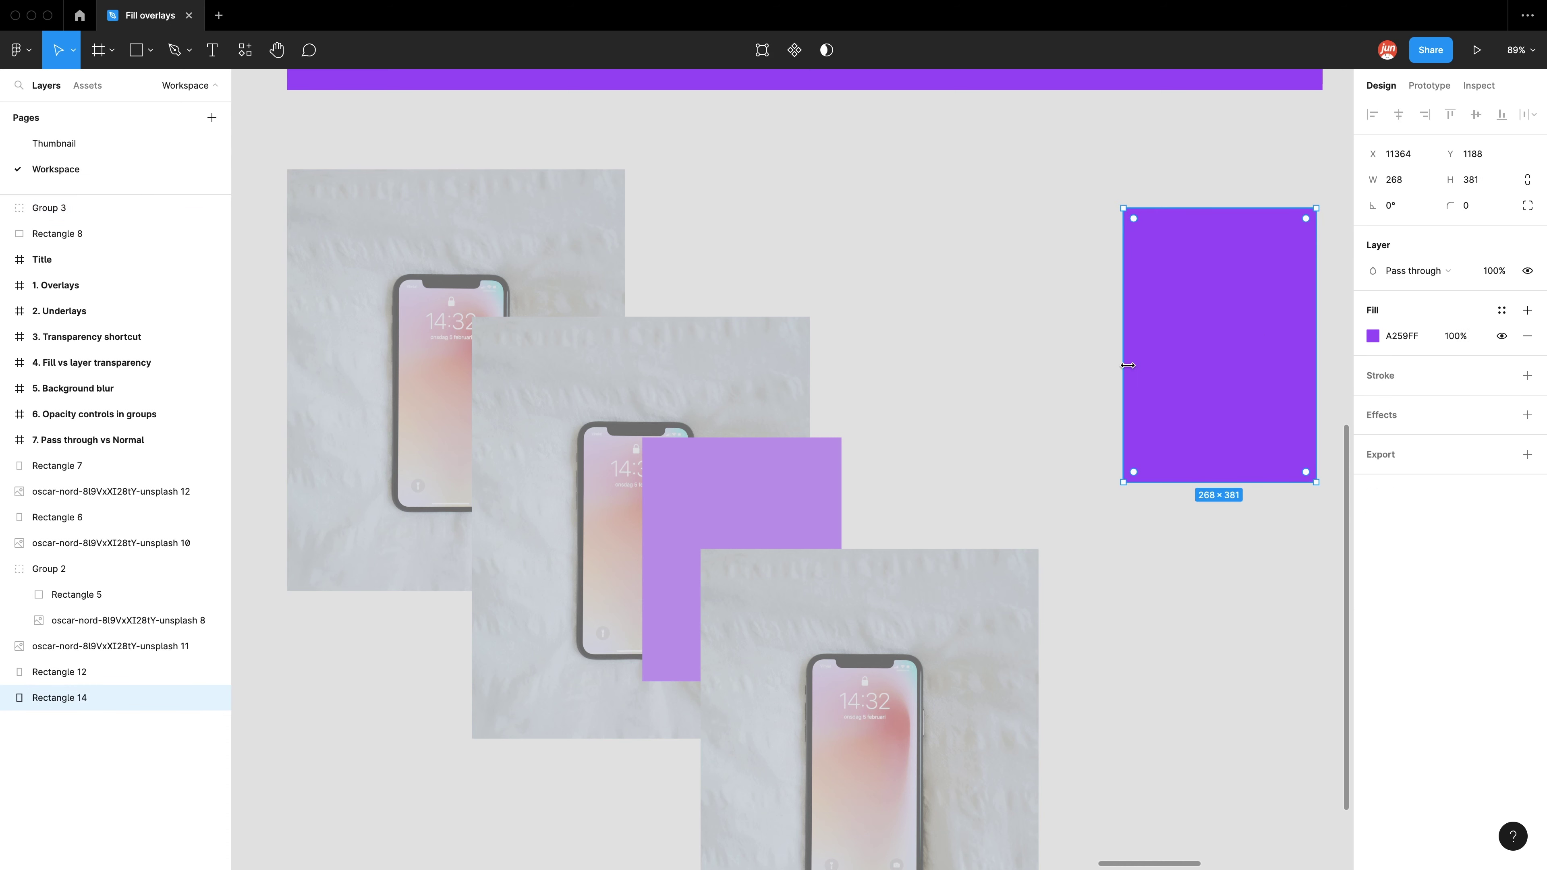
{"action": "left_click_drag", "start_coordinate": [1230, 334], "coordinate": [445, 470]}
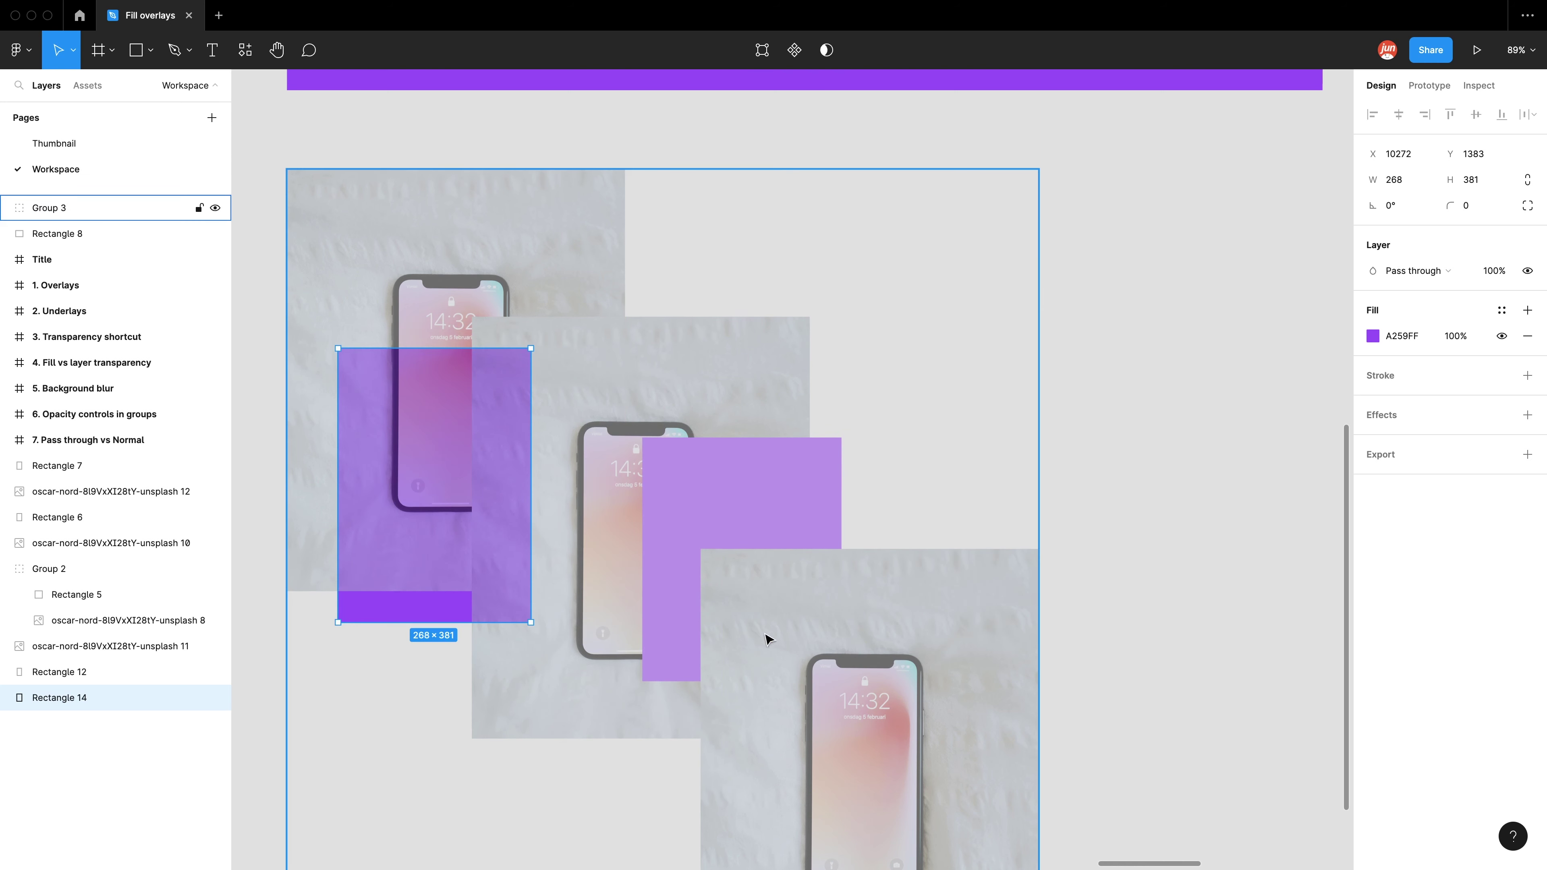
{"action": "left_click_drag", "start_coordinate": [411, 600], "coordinate": [1164, 463]}
{"action": "left_click", "coordinate": [904, 570]}
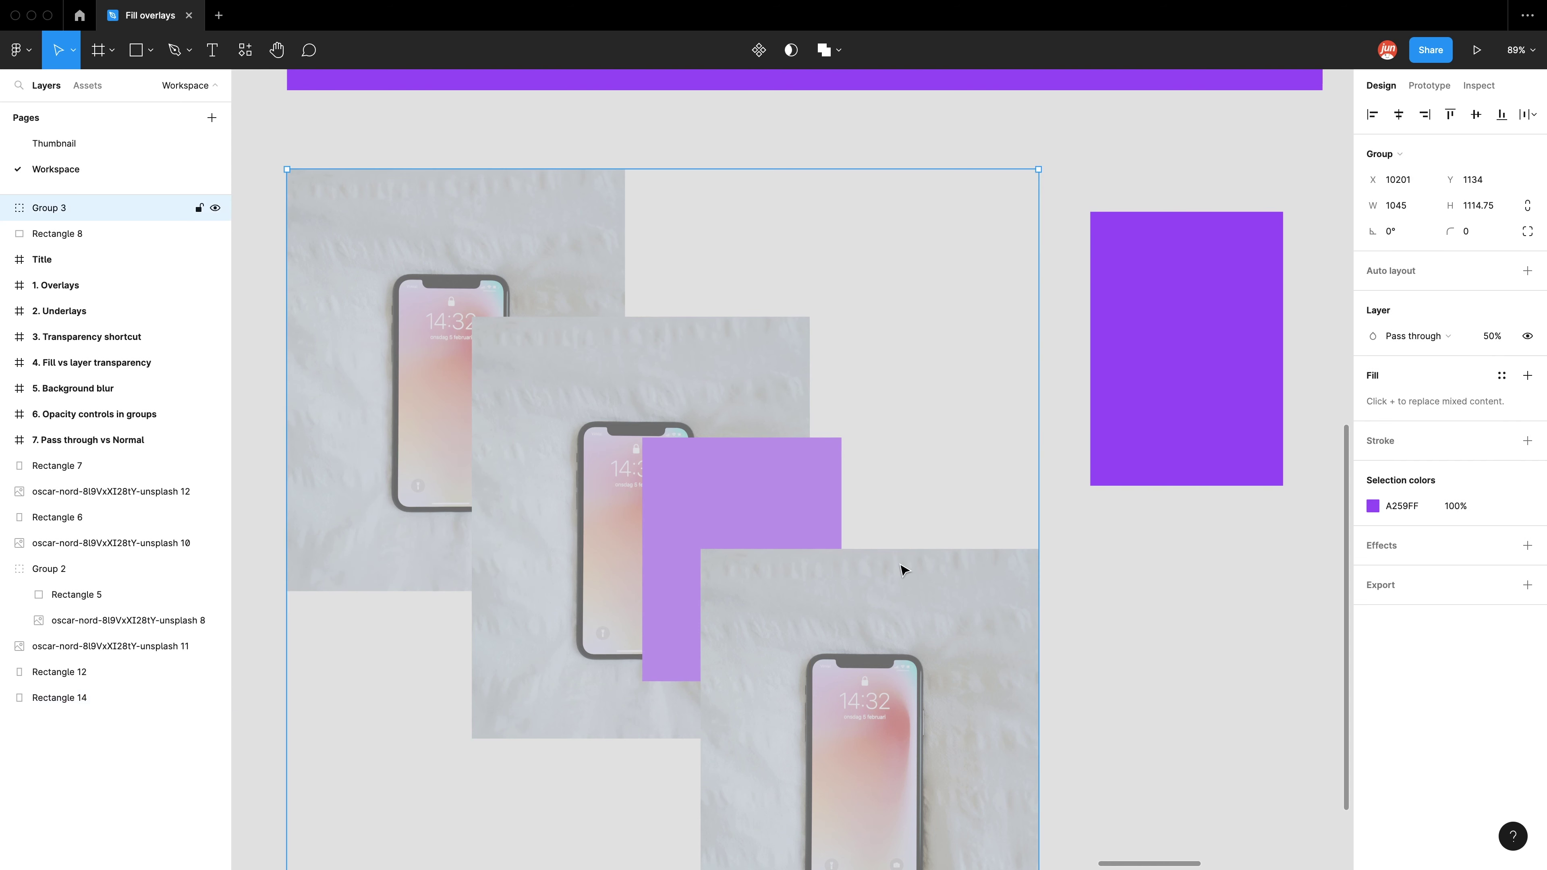
Restore Group 3 to 100% opacity and set the middle photo inside it to 50%.
{"action": "key", "text": "0"}
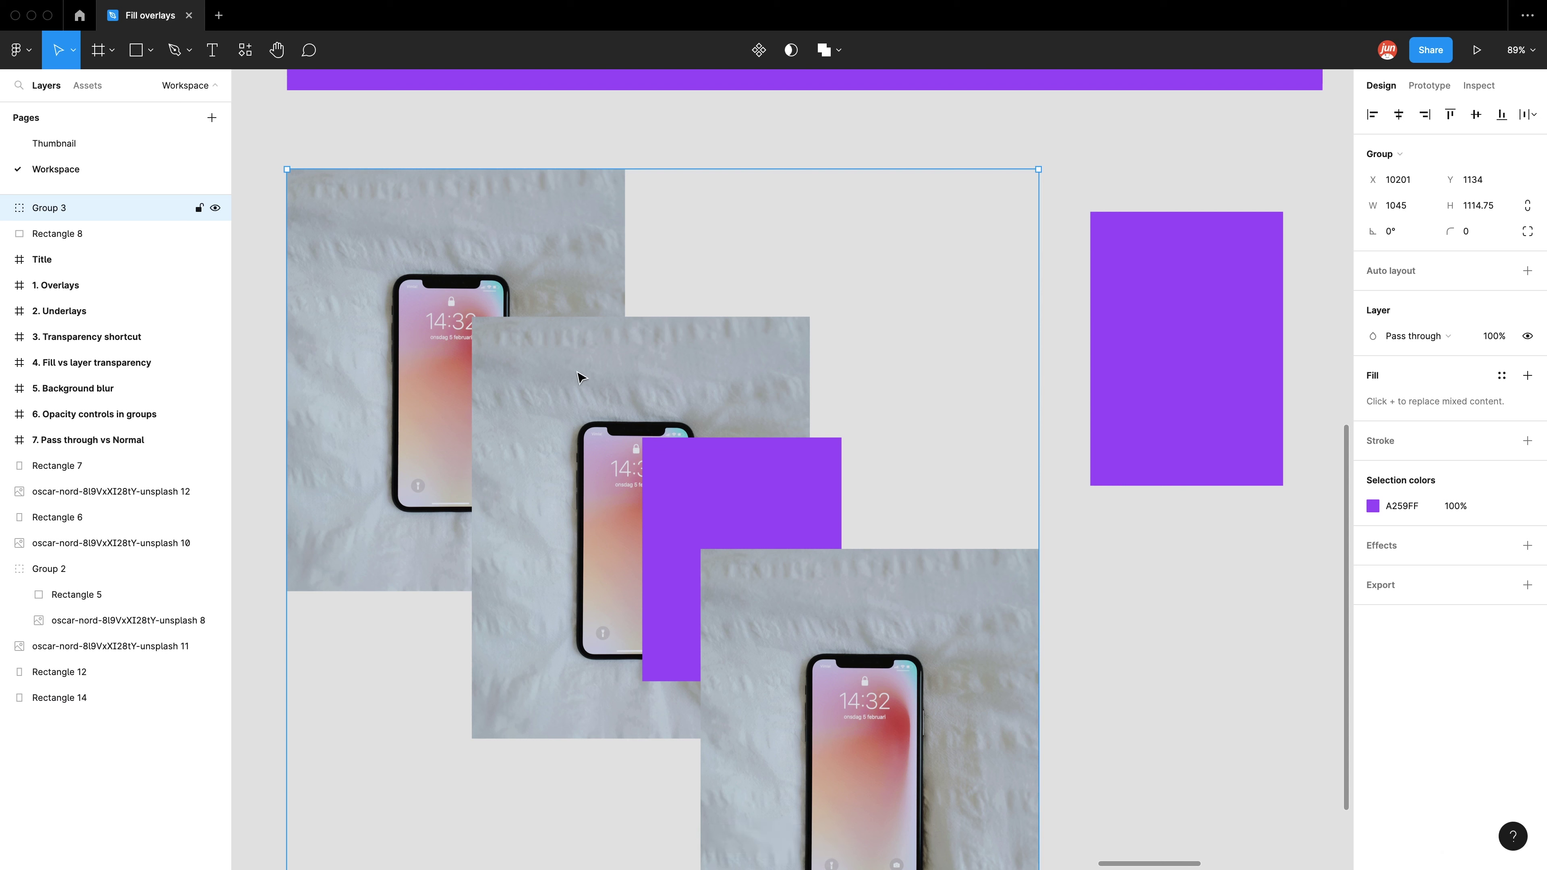
{"action": "double_click", "coordinate": [549, 382]}
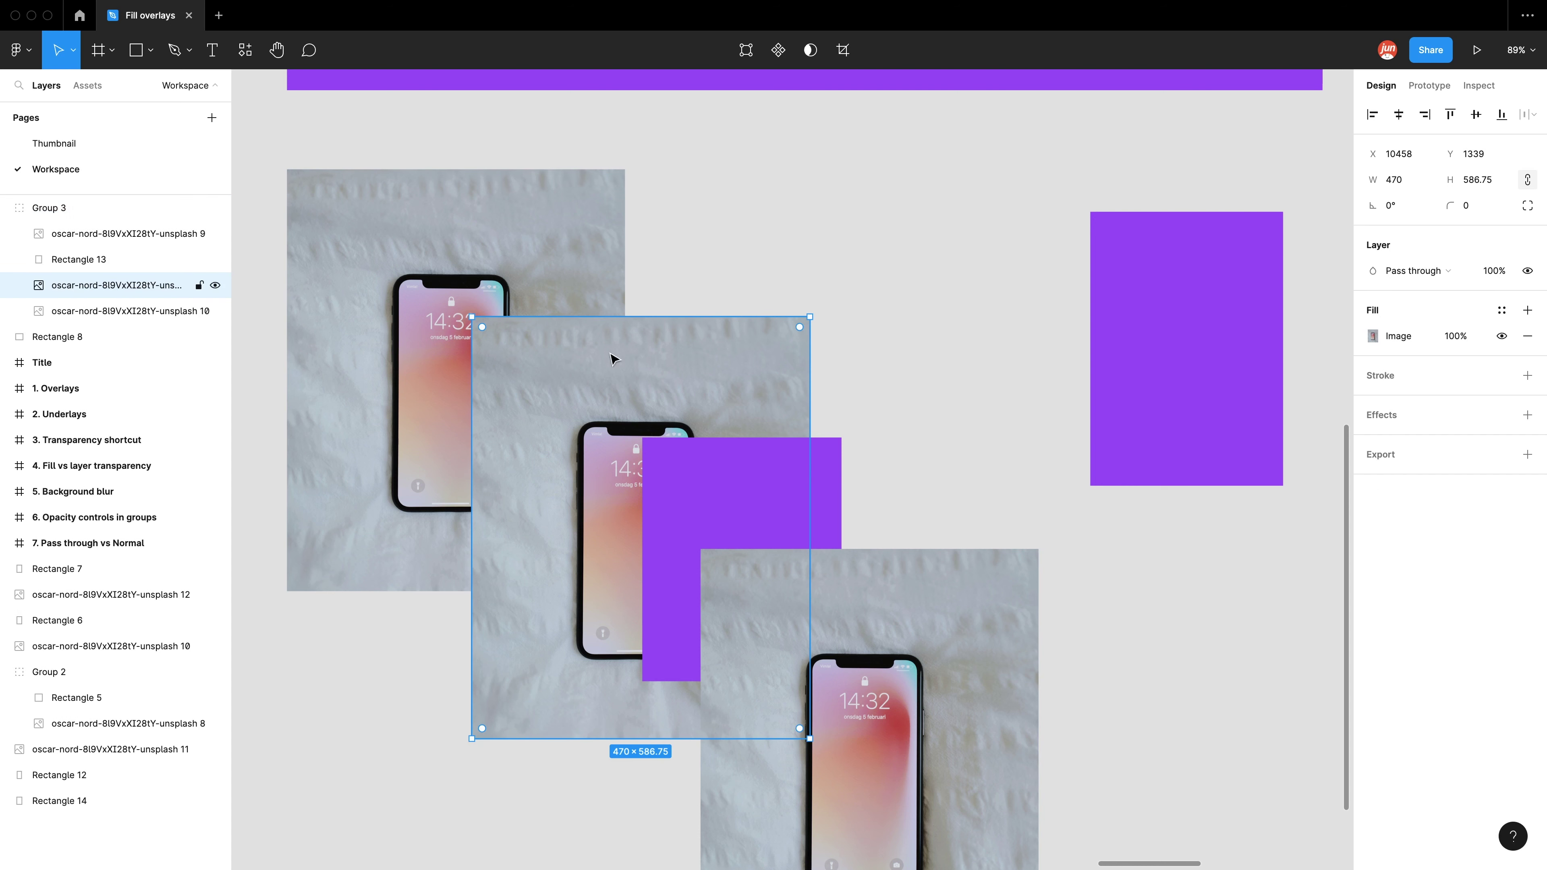
{"action": "left_click", "coordinate": [1502, 273]}
{"action": "type", "text": "50"}
{"action": "key", "text": "Return"}
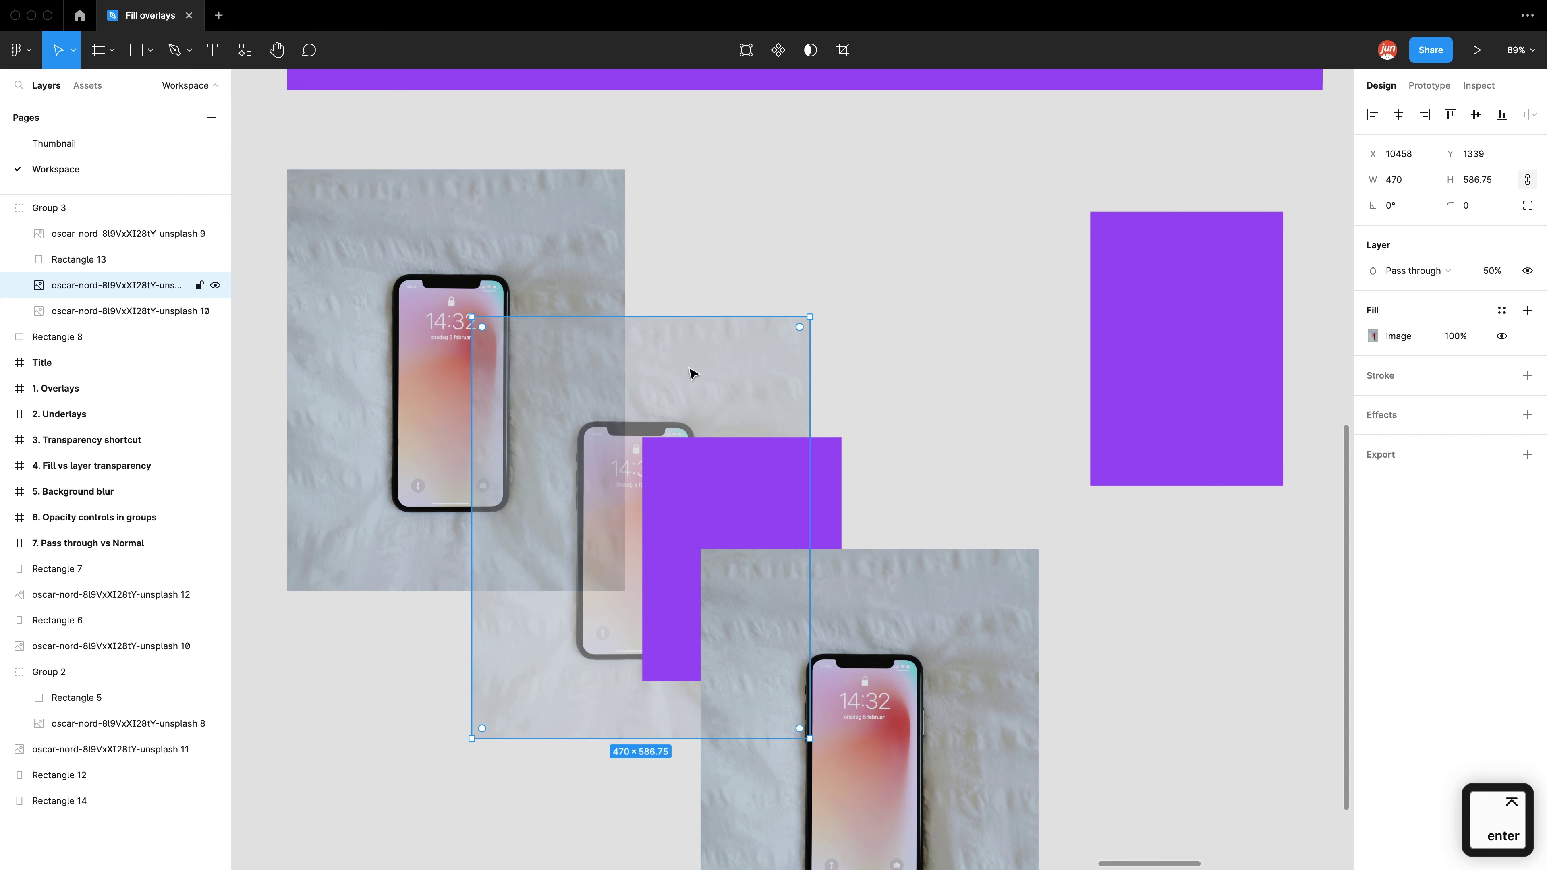
Set Group 3's layer opacity back to 50% and deselect it to view the result.
{"action": "left_click", "coordinate": [1160, 592]}
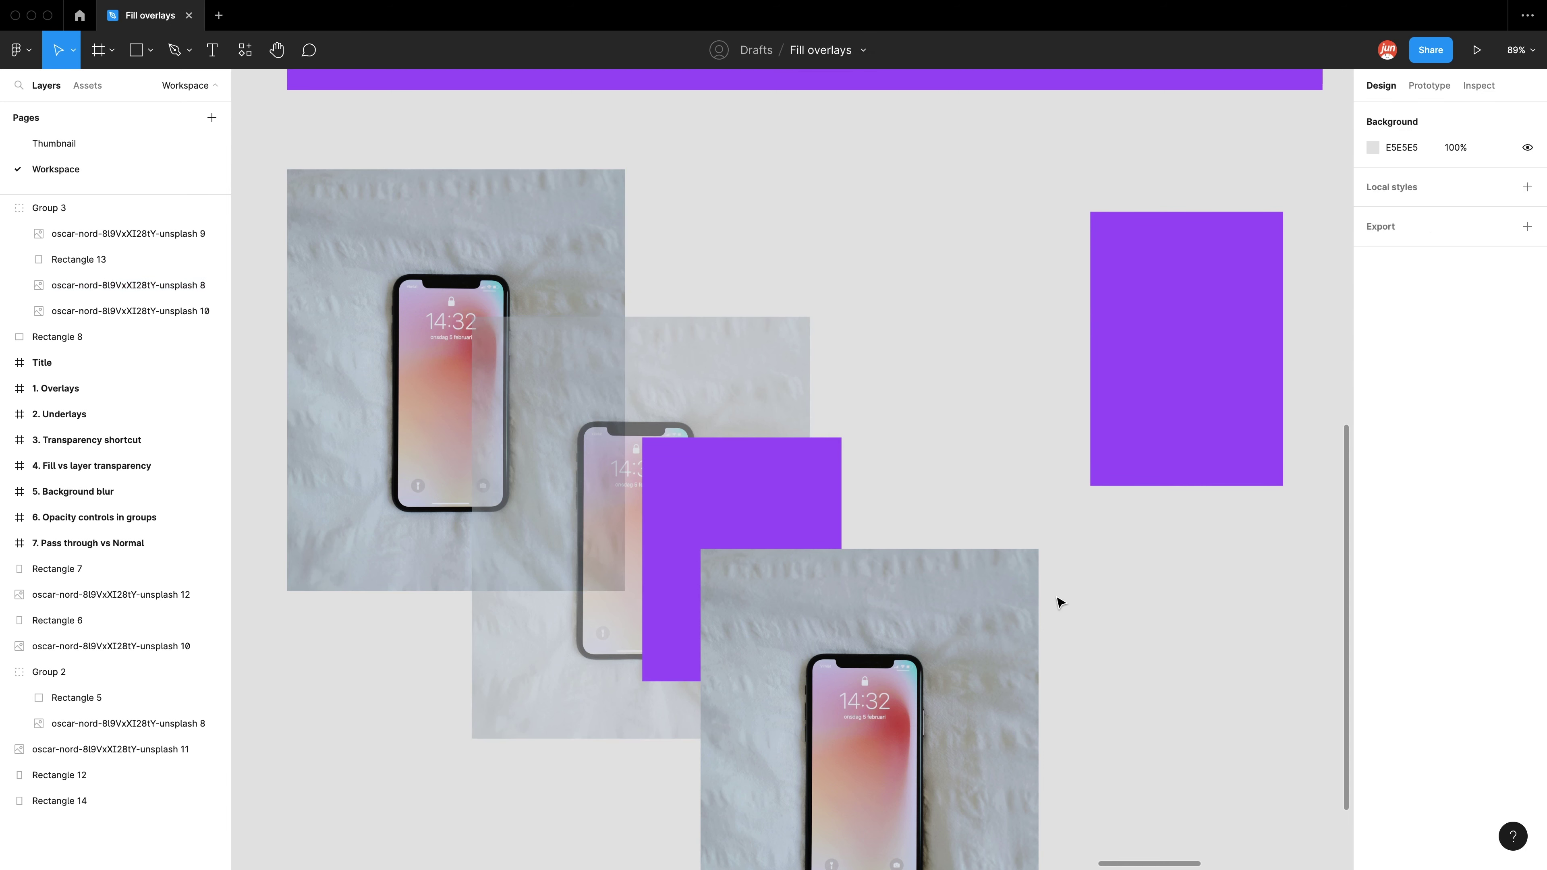
{"action": "left_click", "coordinate": [869, 625]}
{"action": "left_click", "coordinate": [1490, 338]}
{"action": "type", "text": "50"}
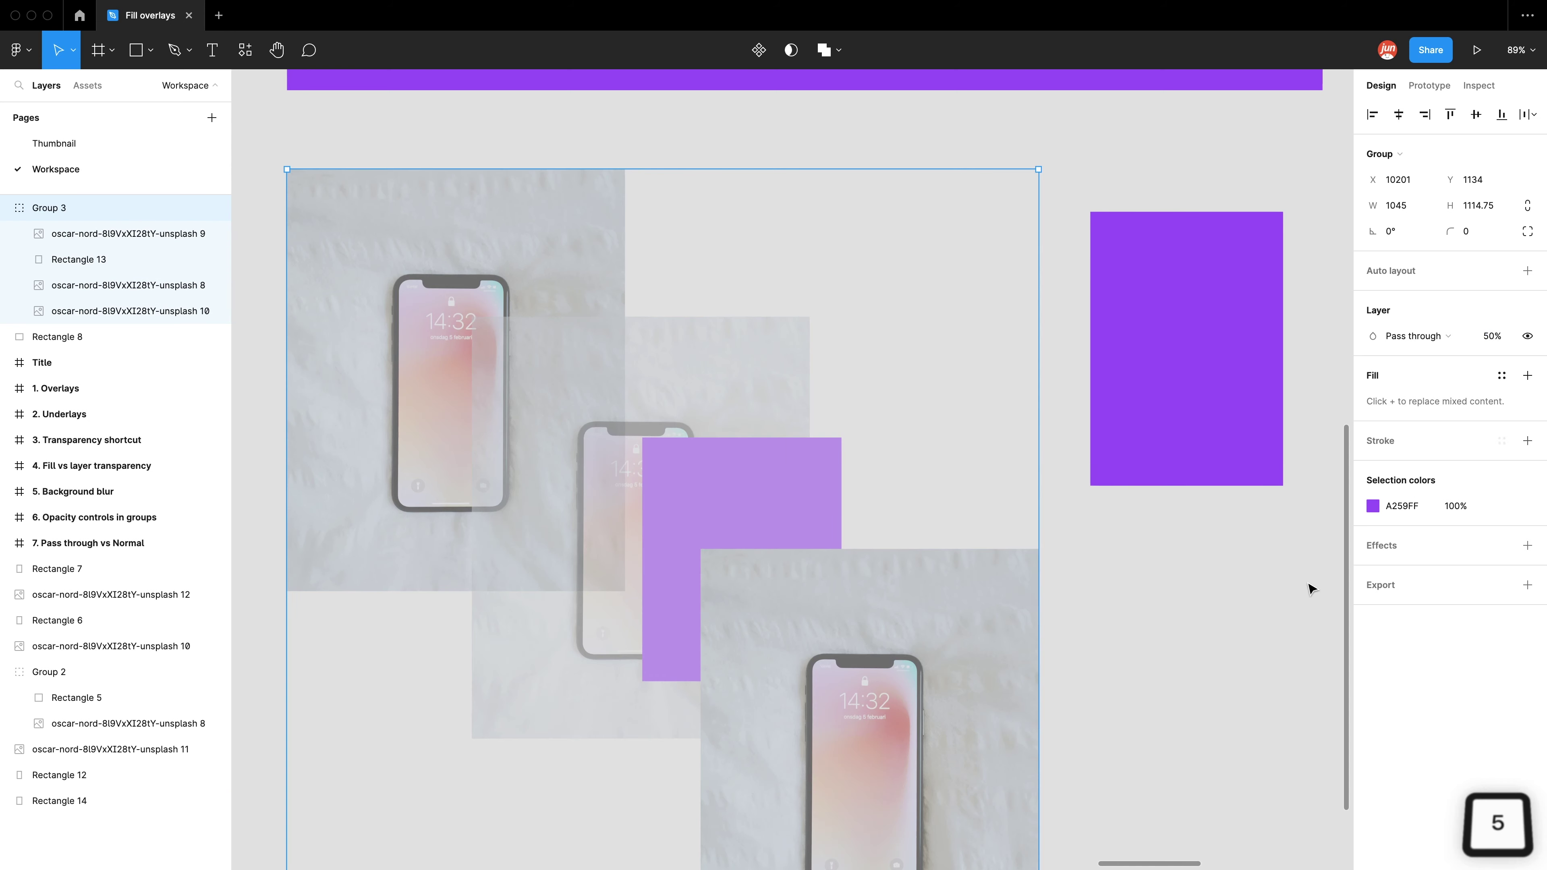
{"action": "left_click", "coordinate": [1310, 597]}
{"action": "key", "text": "Return"}
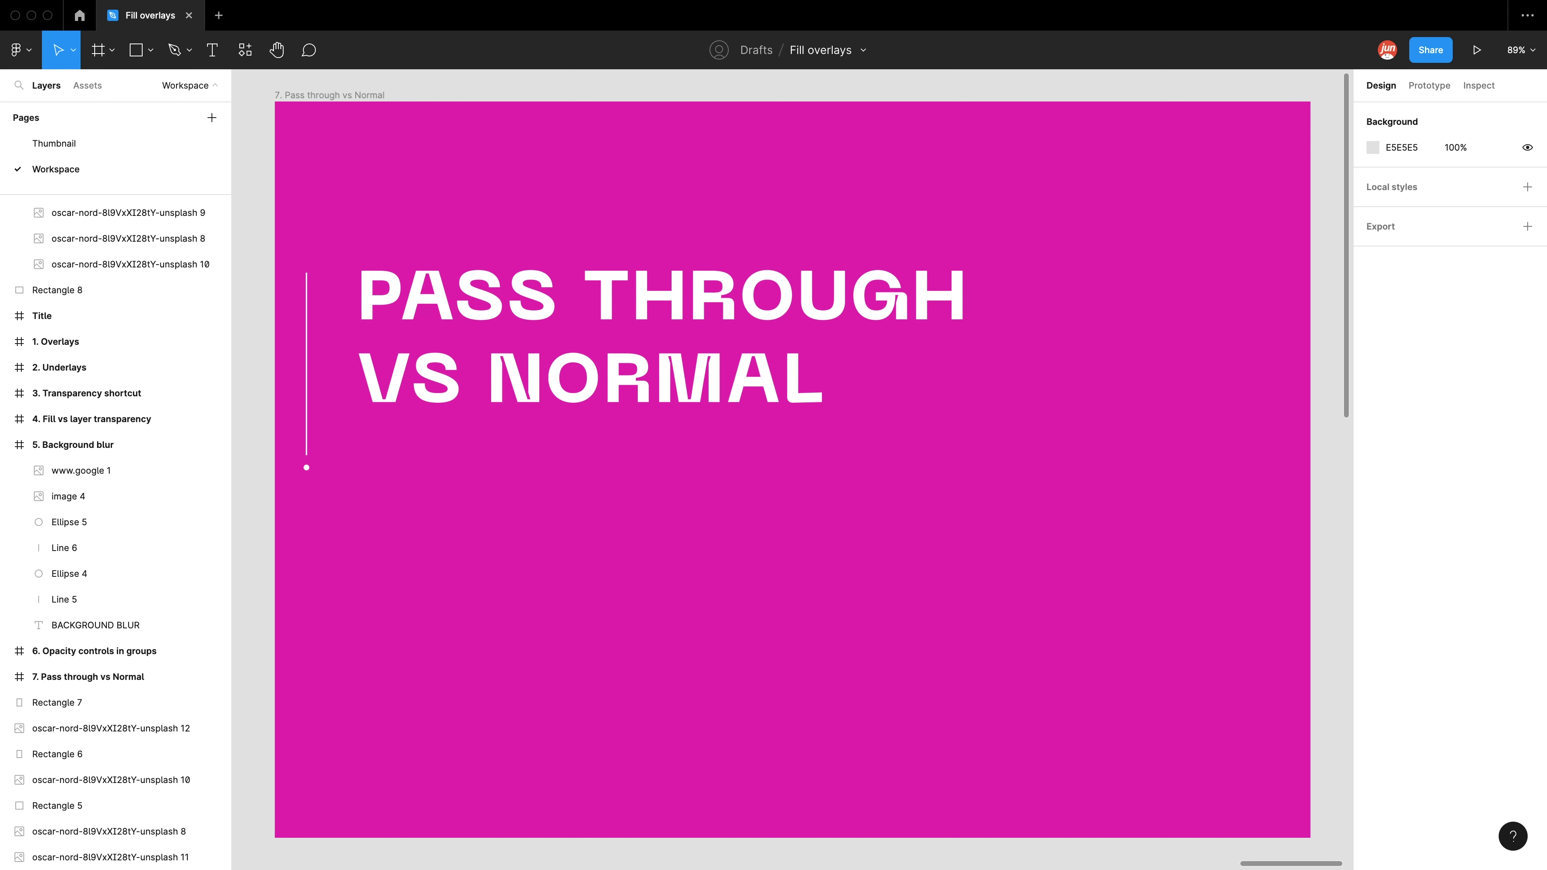
Scroll down to the two phone photos and blue square below the Pass through vs Normal slide.
{"action": "scroll", "coordinate": [690, 649], "scroll_direction": "down", "scroll_amount": 10}
{"action": "scroll", "coordinate": [624, 487], "scroll_direction": "down", "scroll_amount": 3}
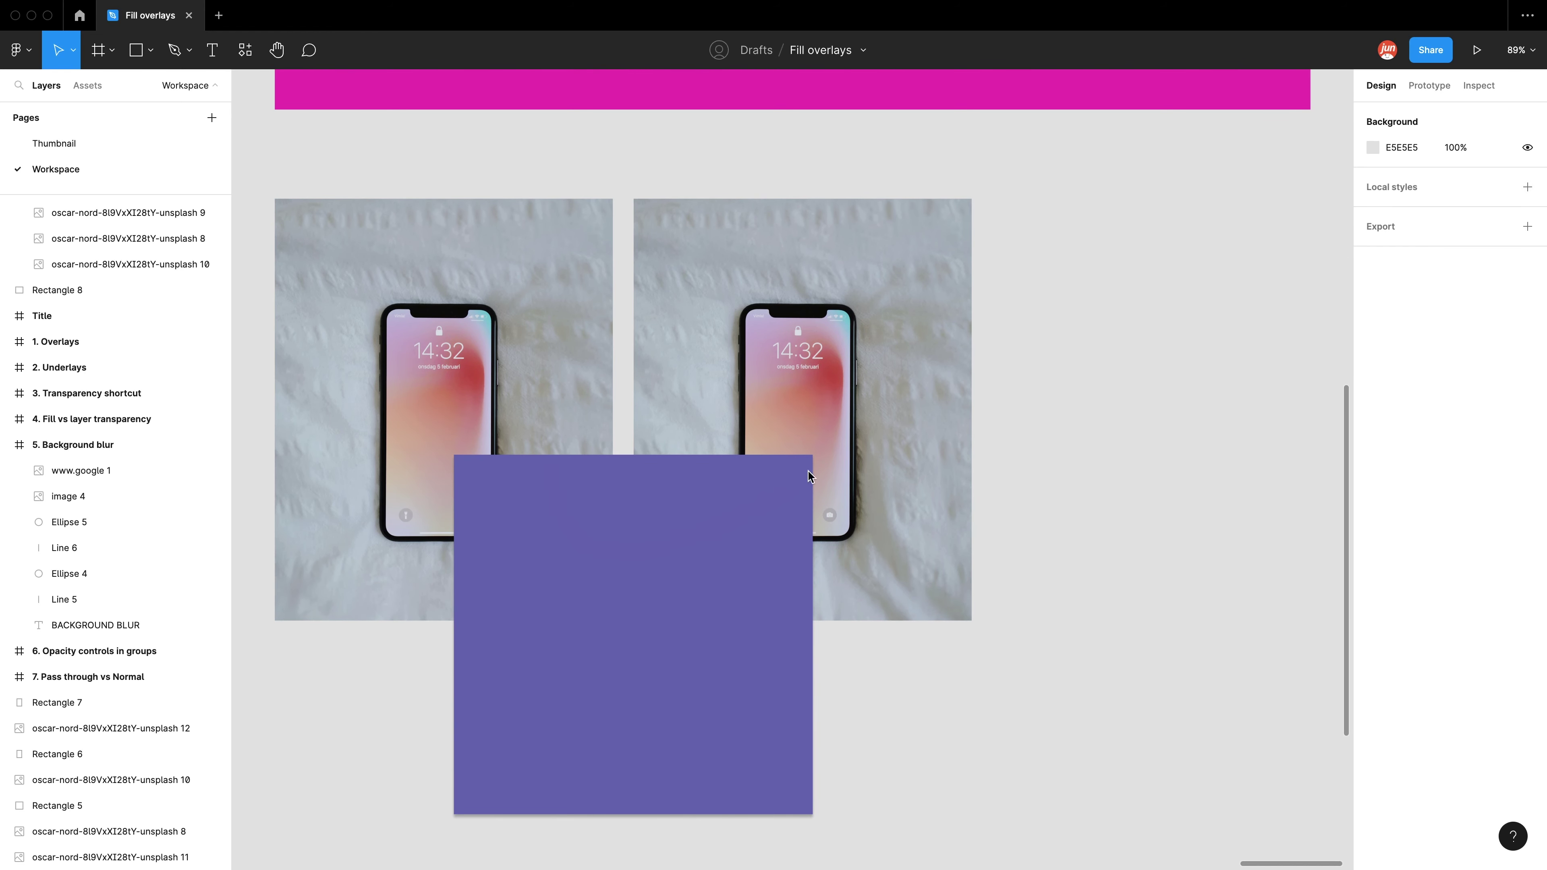
Draw Frame 1 to the right of the photos and set its blending to Normal.
{"action": "key", "text": "f"}
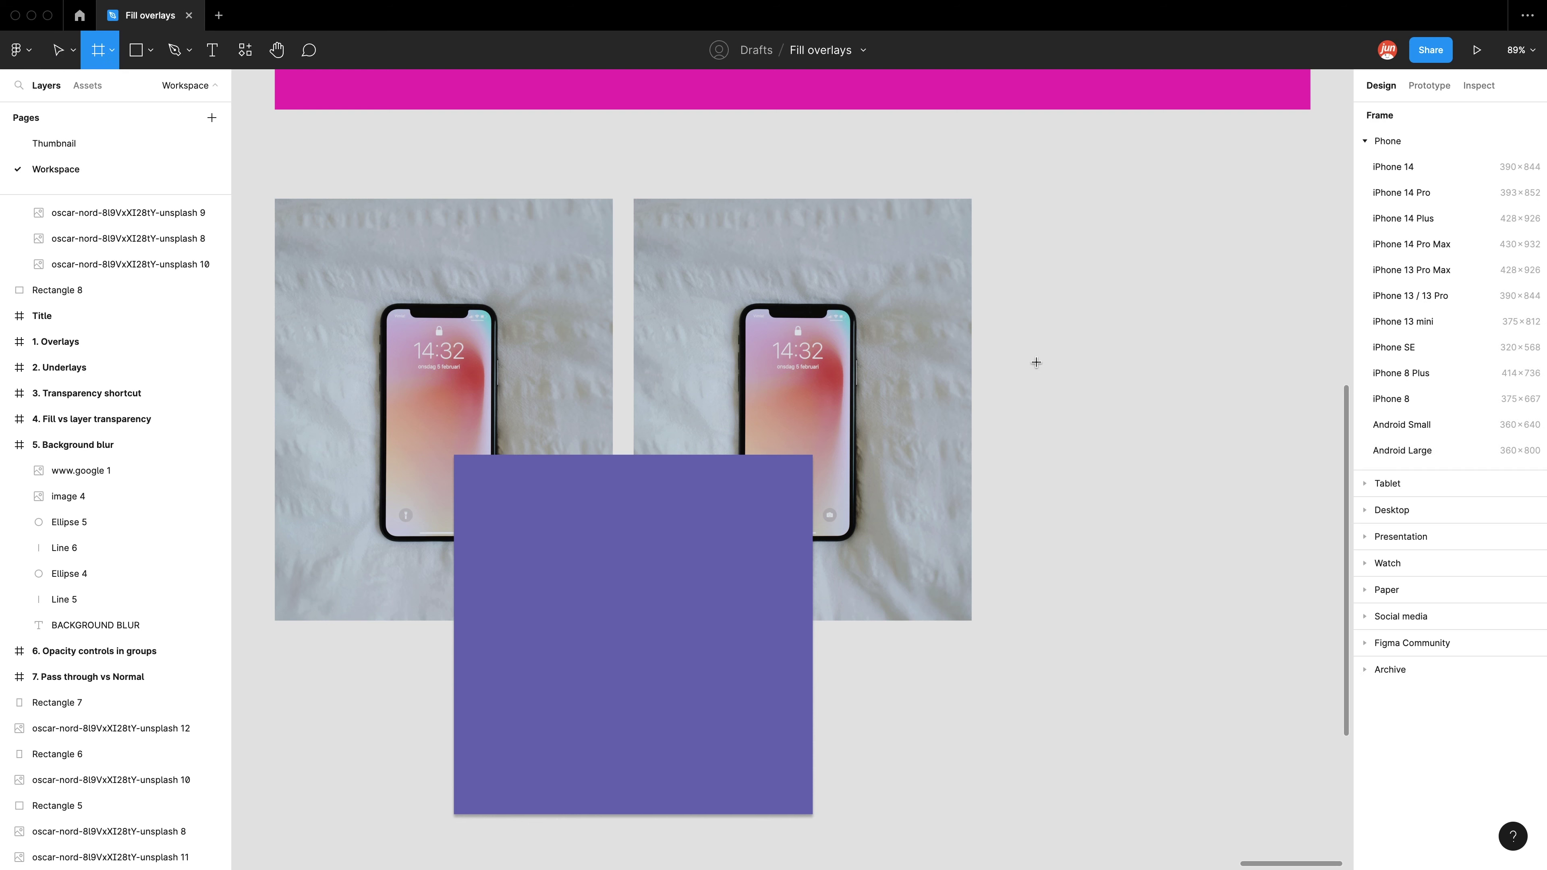
{"action": "left_click_drag", "start_coordinate": [1030, 351], "coordinate": [1183, 516]}
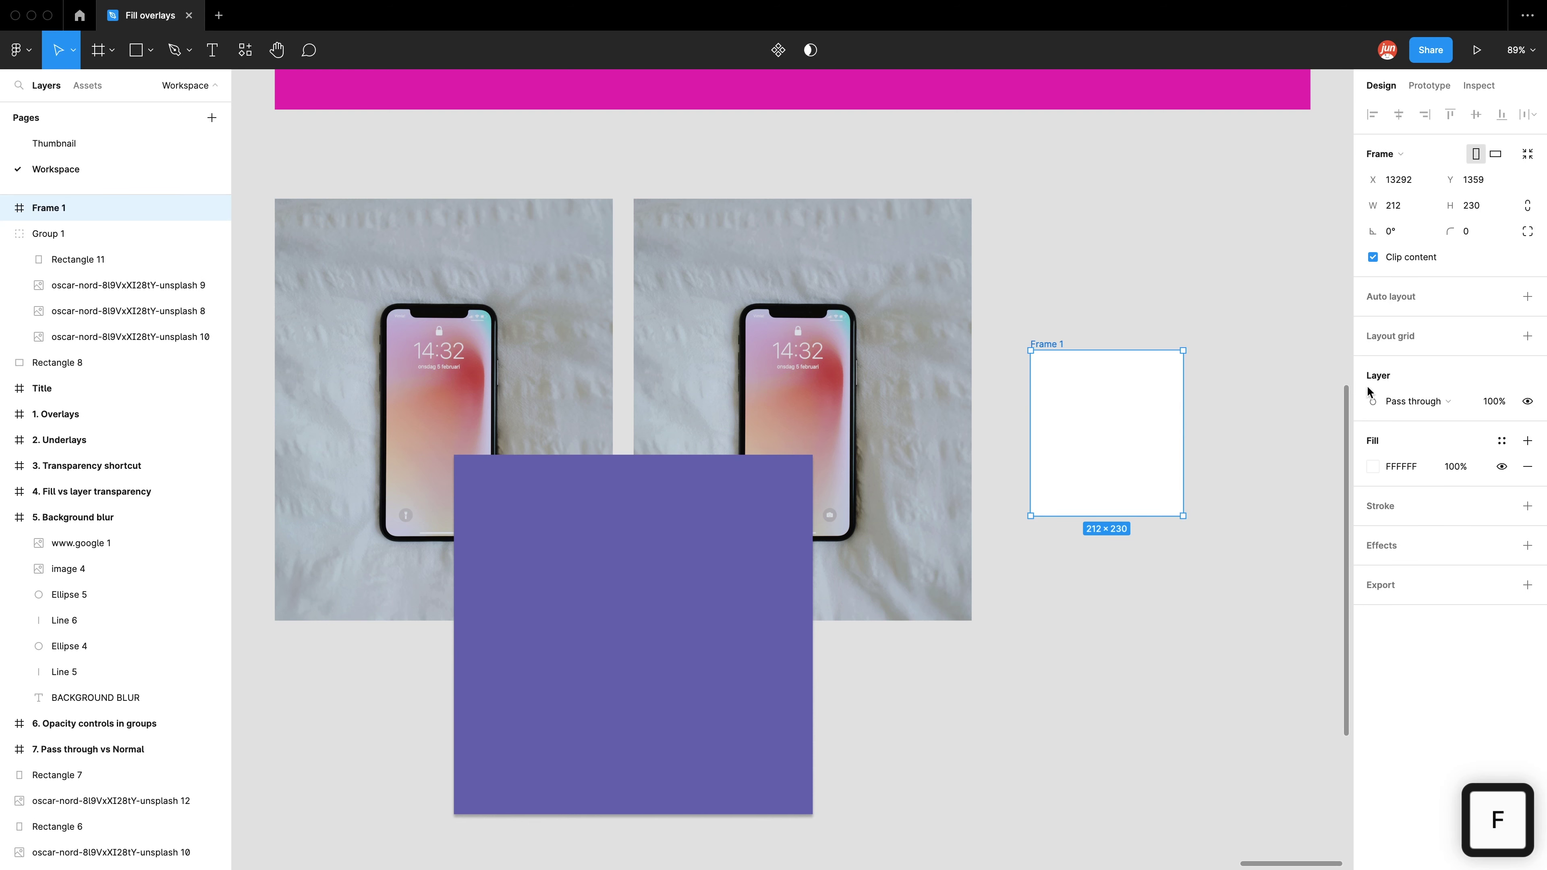
{"action": "left_click", "coordinate": [1435, 401]}
{"action": "left_click", "coordinate": [1417, 418]}
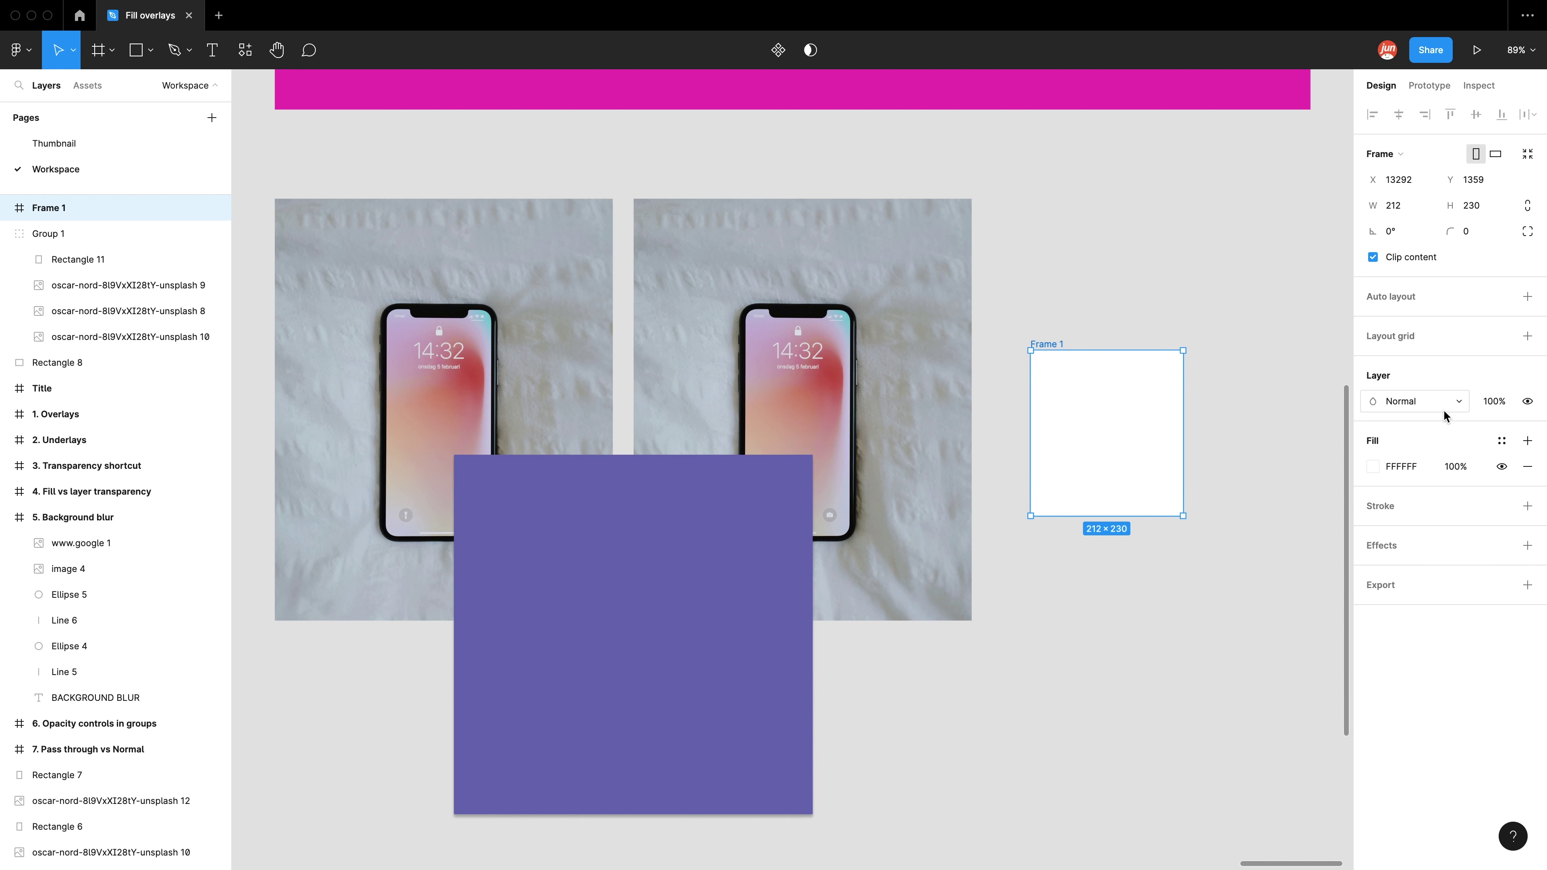
Try Frame 1 at 50% opacity over the right photo, revert to Pass through, and move it away.
{"action": "left_click_drag", "start_coordinate": [1050, 346], "coordinate": [915, 338]}
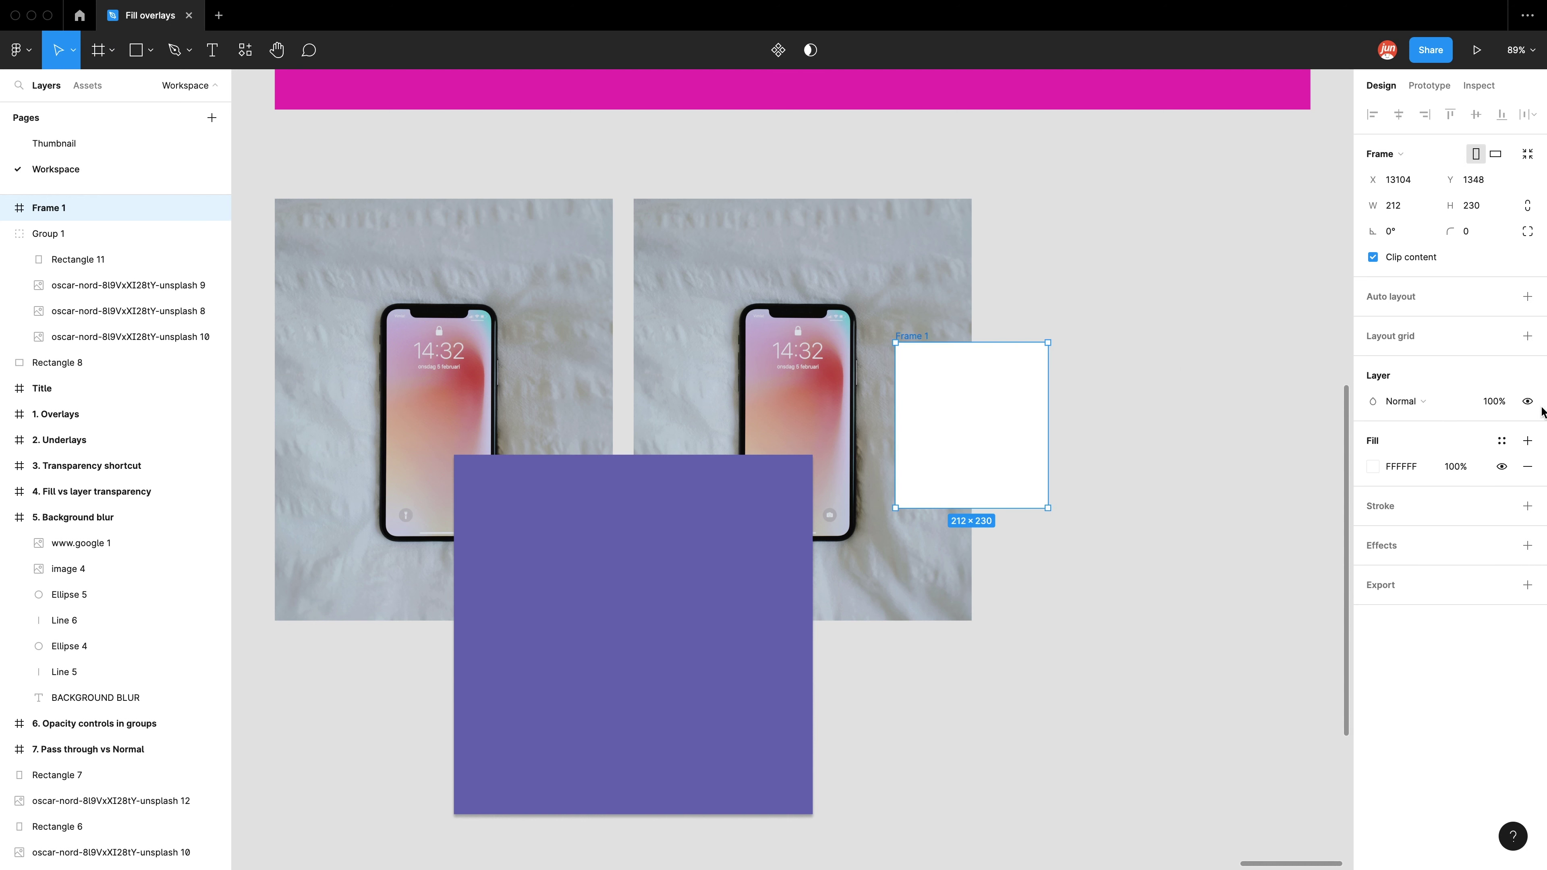
{"action": "left_click", "coordinate": [1493, 402]}
{"action": "type", "text": "50"}
{"action": "key", "text": "Return"}
{"action": "left_click", "coordinate": [1403, 402]}
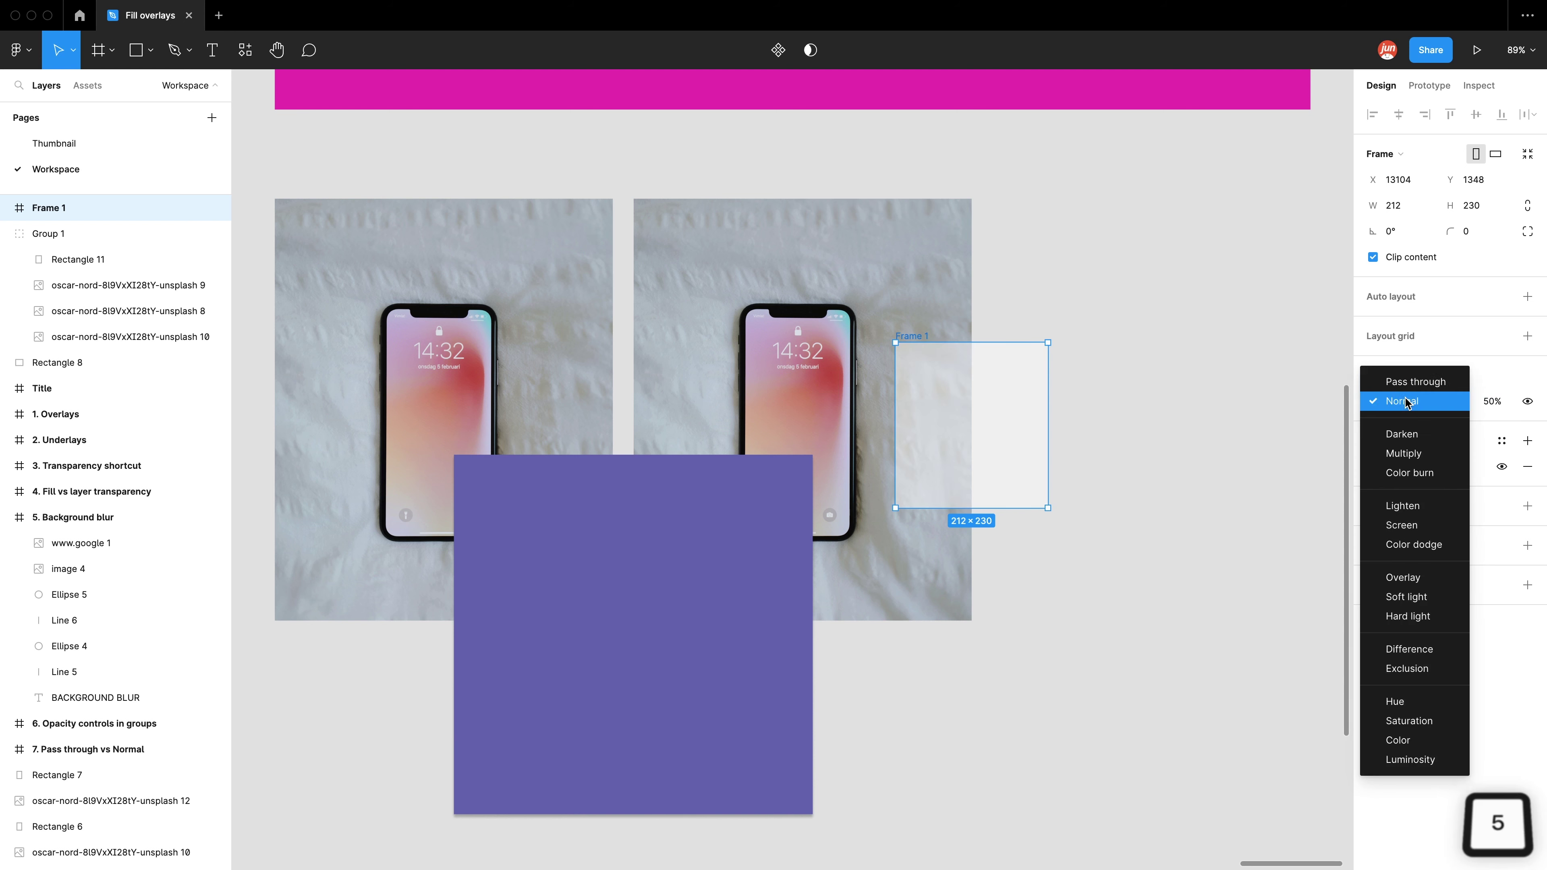
{"action": "left_click", "coordinate": [1411, 385]}
{"action": "left_click", "coordinate": [919, 338]}
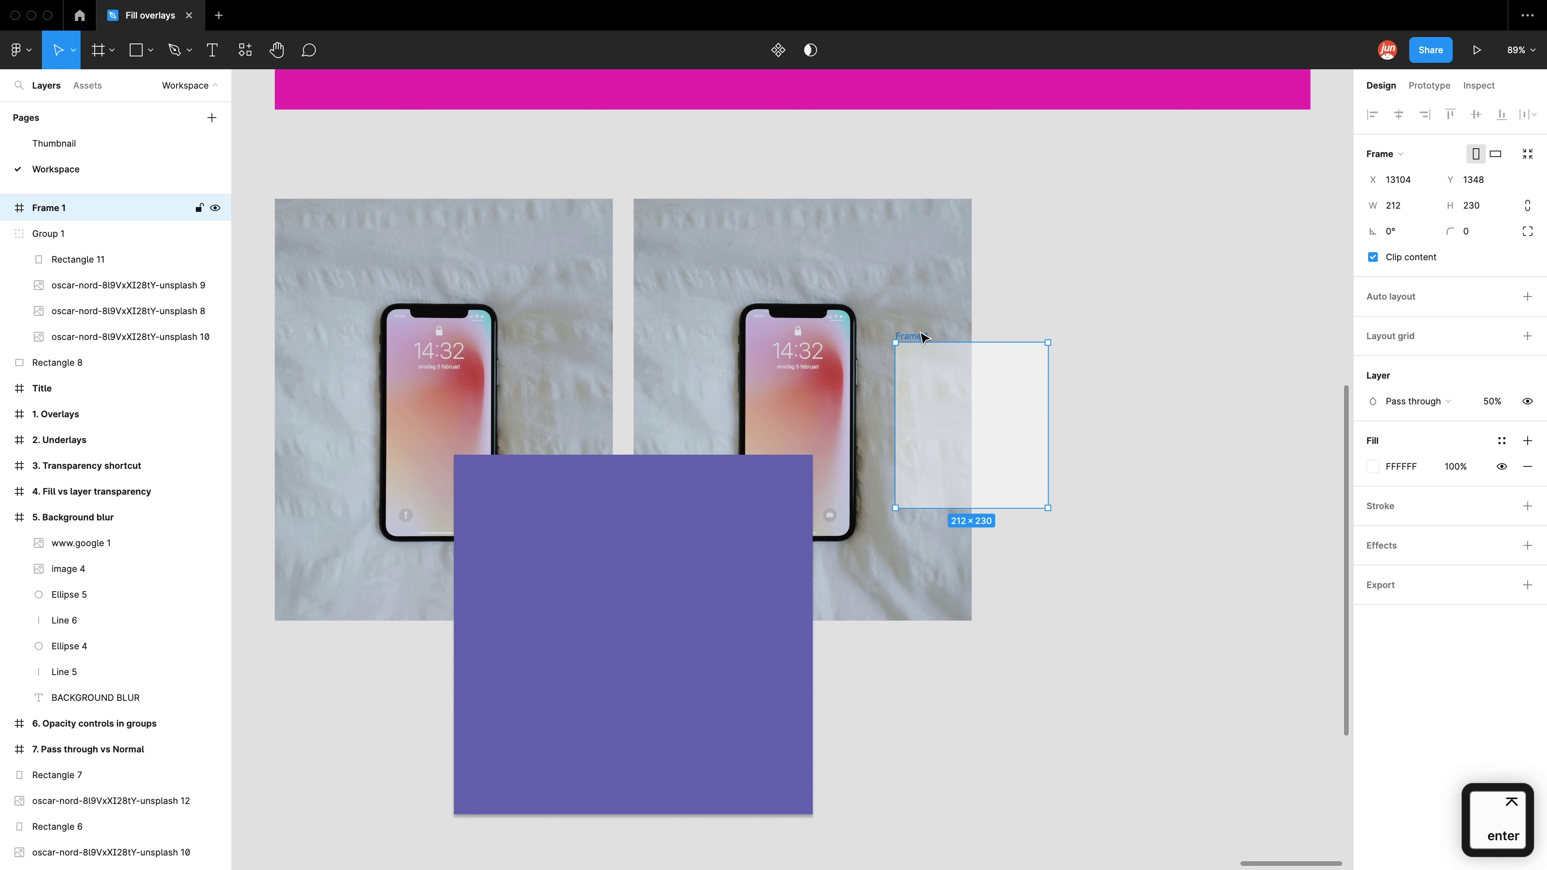
{"action": "left_click_drag", "start_coordinate": [919, 338], "coordinate": [1050, 329]}
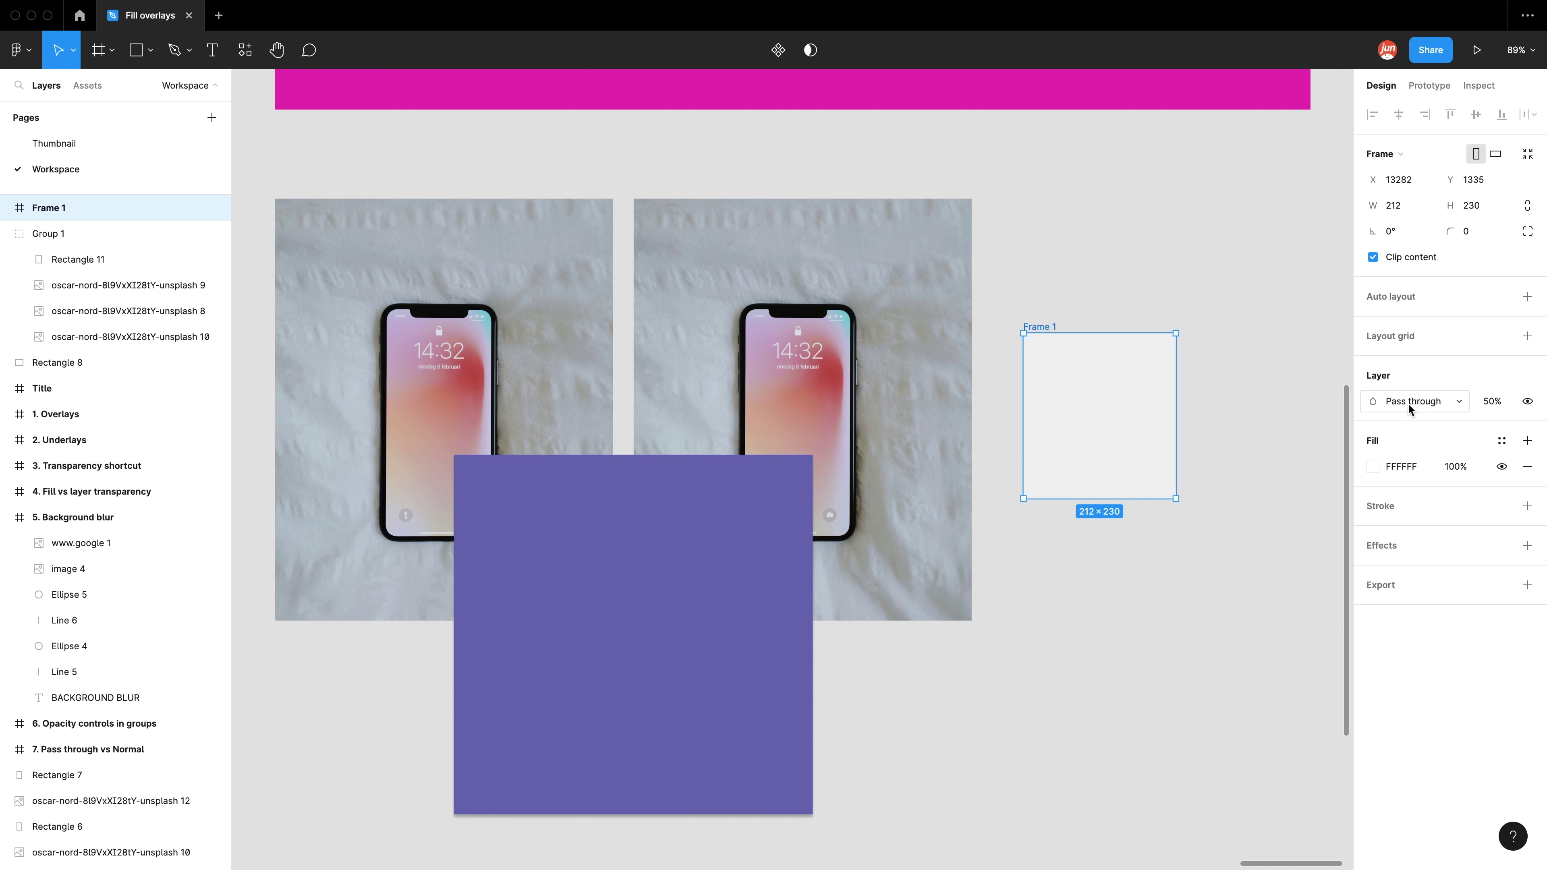
Inspect the fill's blend mode list, then delete Frame 1's white fill.
{"action": "left_click", "coordinate": [1371, 466]}
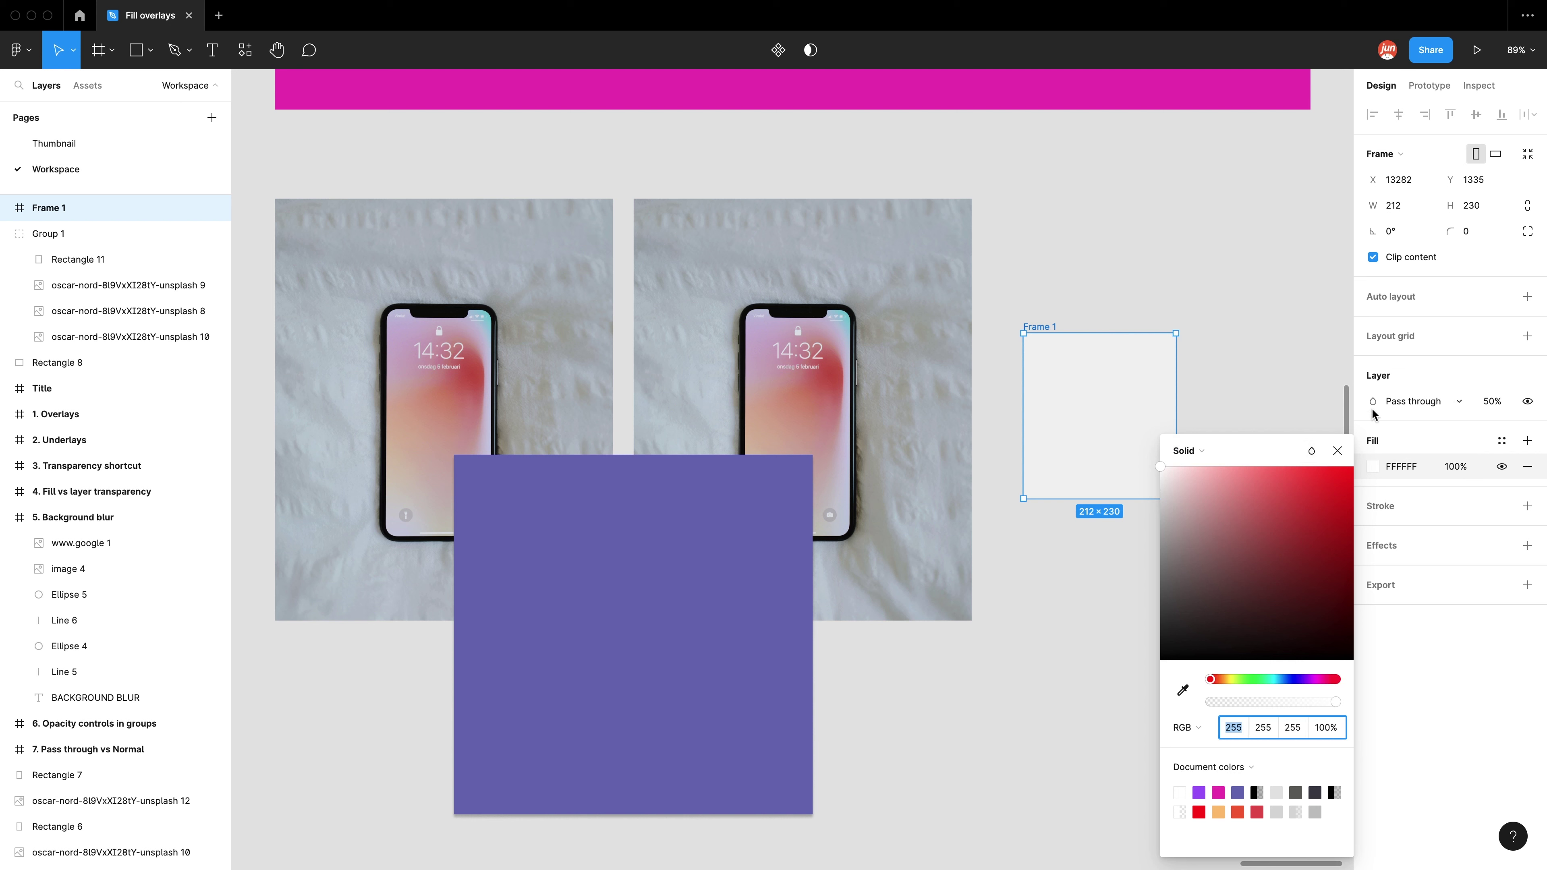
{"action": "left_click", "coordinate": [1311, 450]}
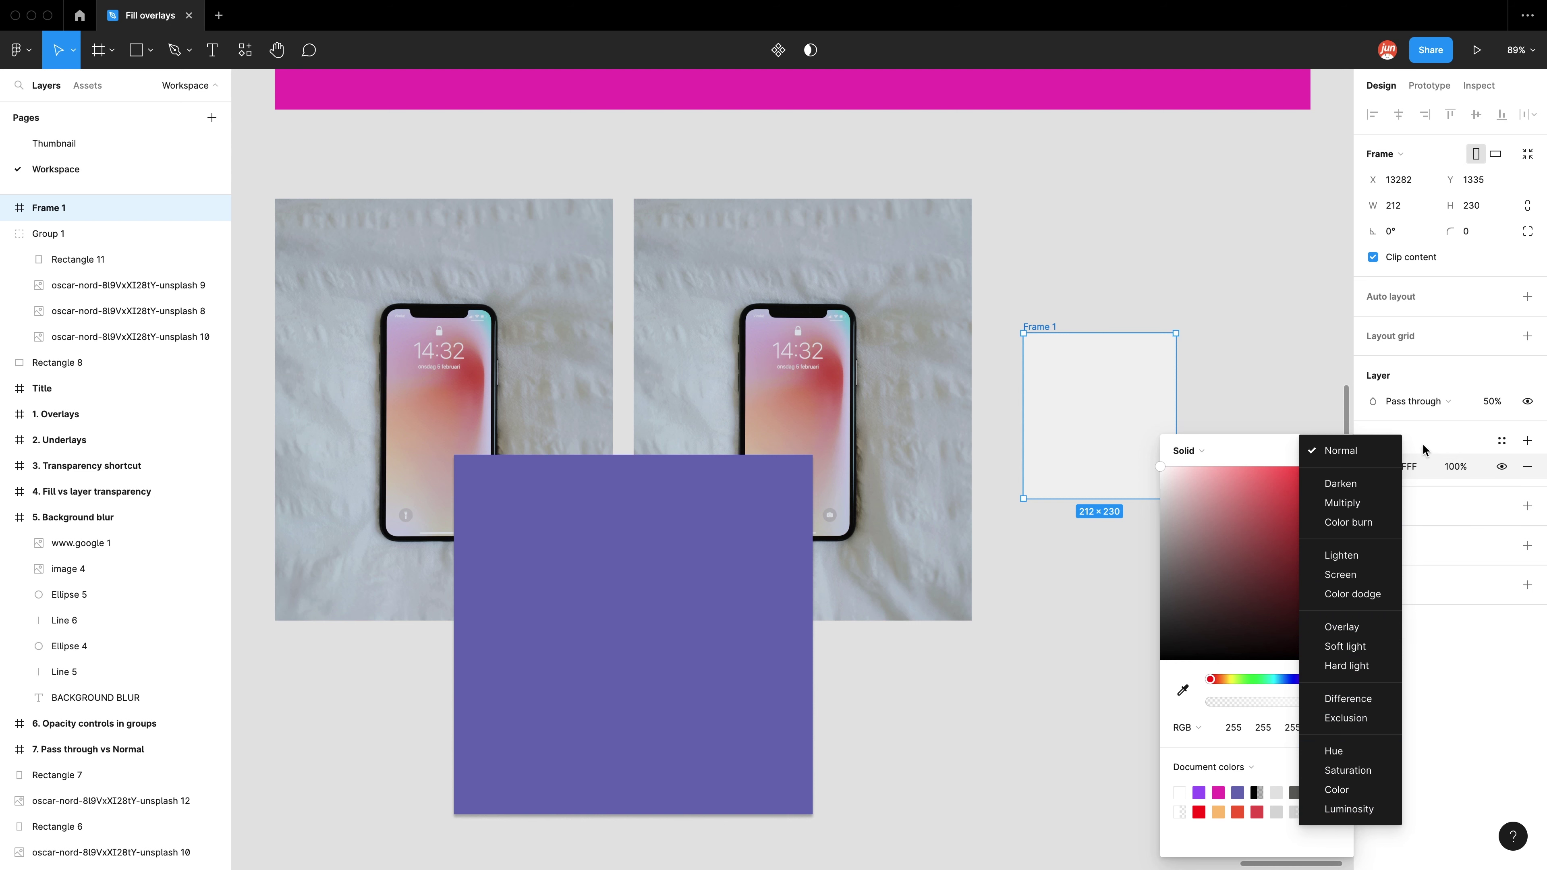
{"action": "left_click", "coordinate": [1425, 458]}
{"action": "left_click", "coordinate": [1312, 453]}
{"action": "left_click", "coordinate": [1280, 323]}
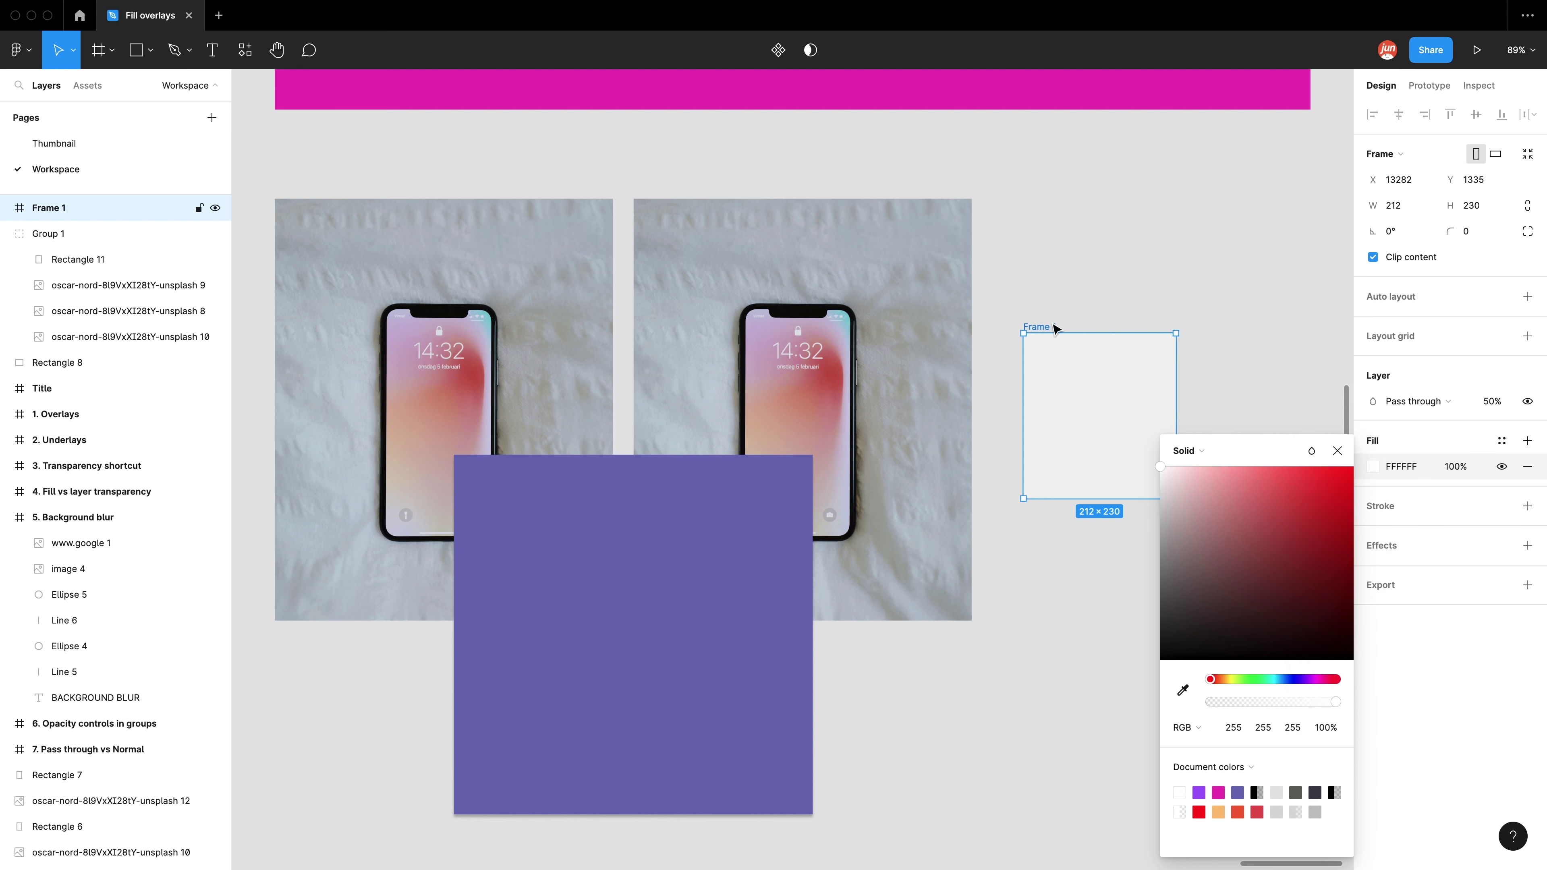
{"action": "key", "text": "Escape"}
{"action": "key", "text": "BackSpace"}
{"action": "left_click", "coordinate": [1043, 332]}
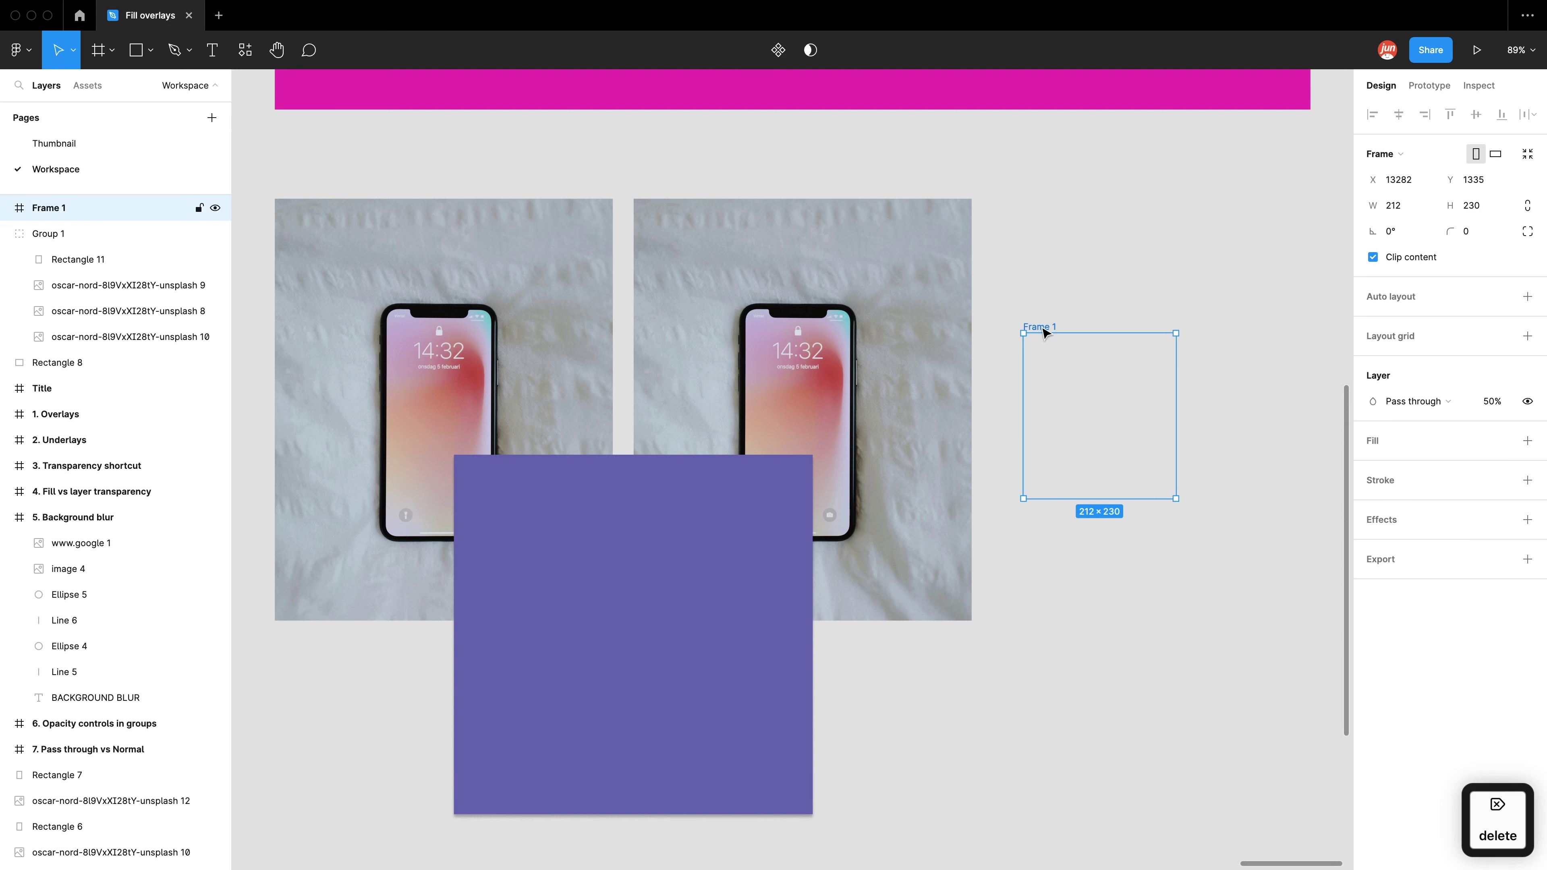
Delete the empty Frame 1 and set the purple Rectangle 5 to Multiply blending, nudging it up-left.
{"action": "key", "text": "BackSpace"}
{"action": "left_click", "coordinate": [632, 704]}
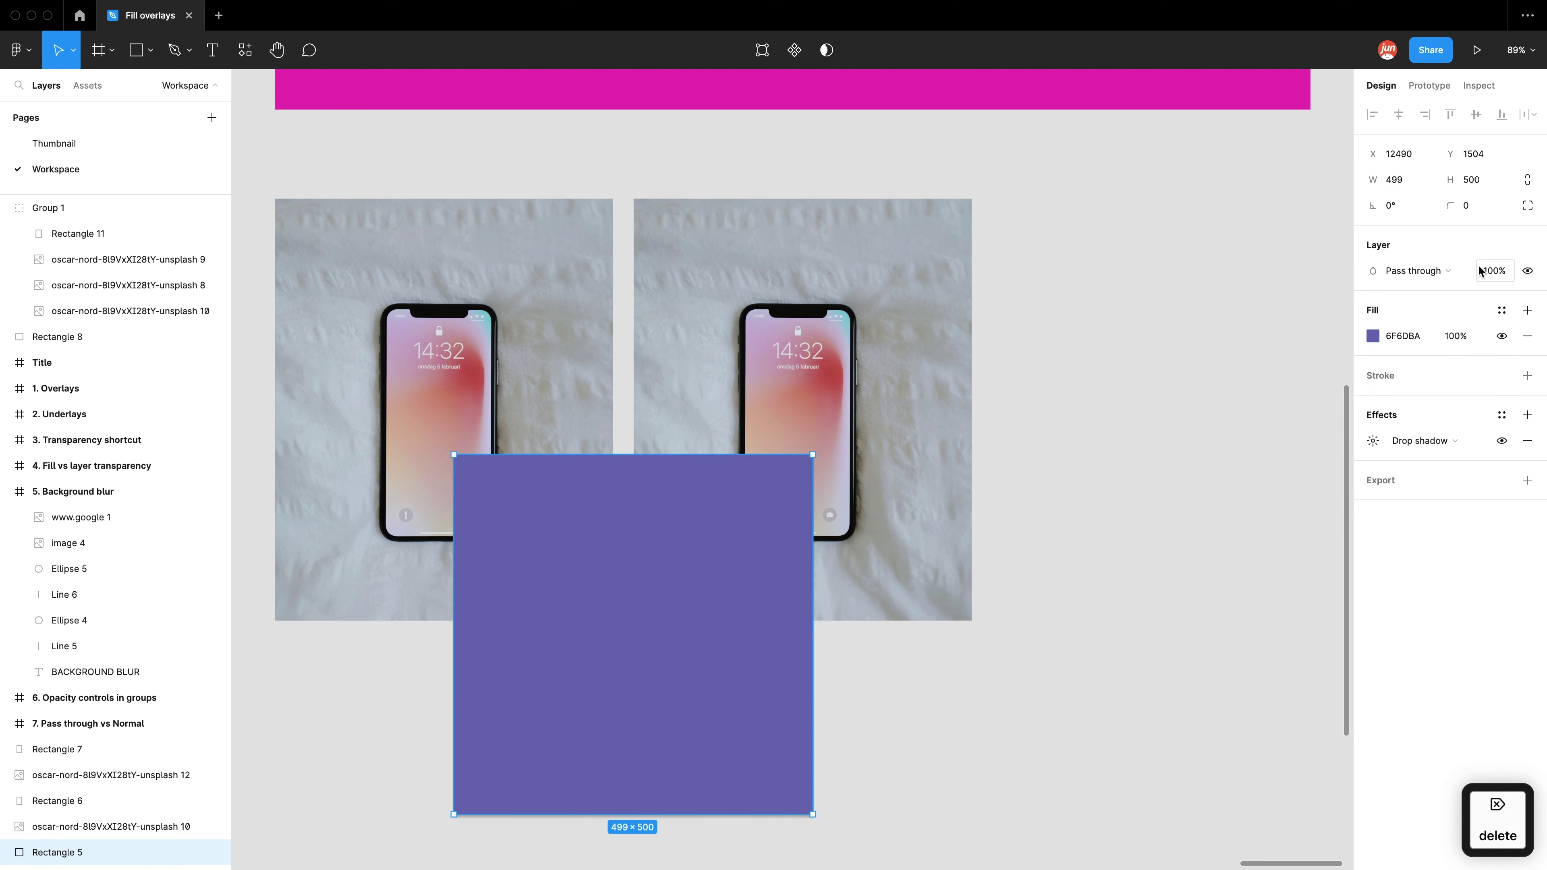
{"action": "left_click", "coordinate": [1431, 273]}
{"action": "left_click", "coordinate": [1403, 342]}
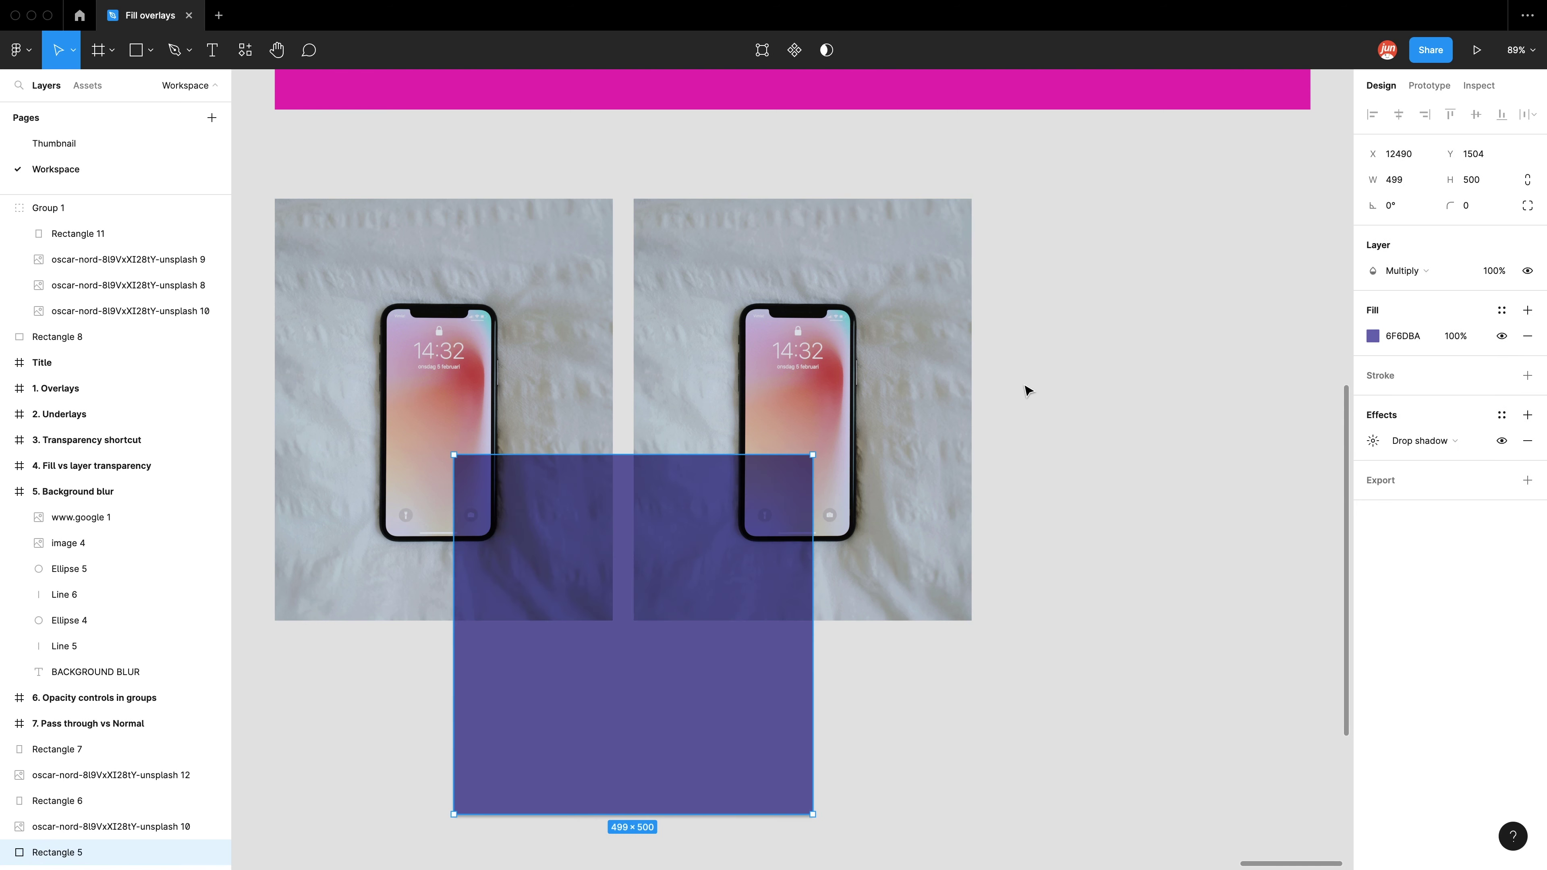
{"action": "left_click_drag", "start_coordinate": [723, 690], "coordinate": [686, 665]}
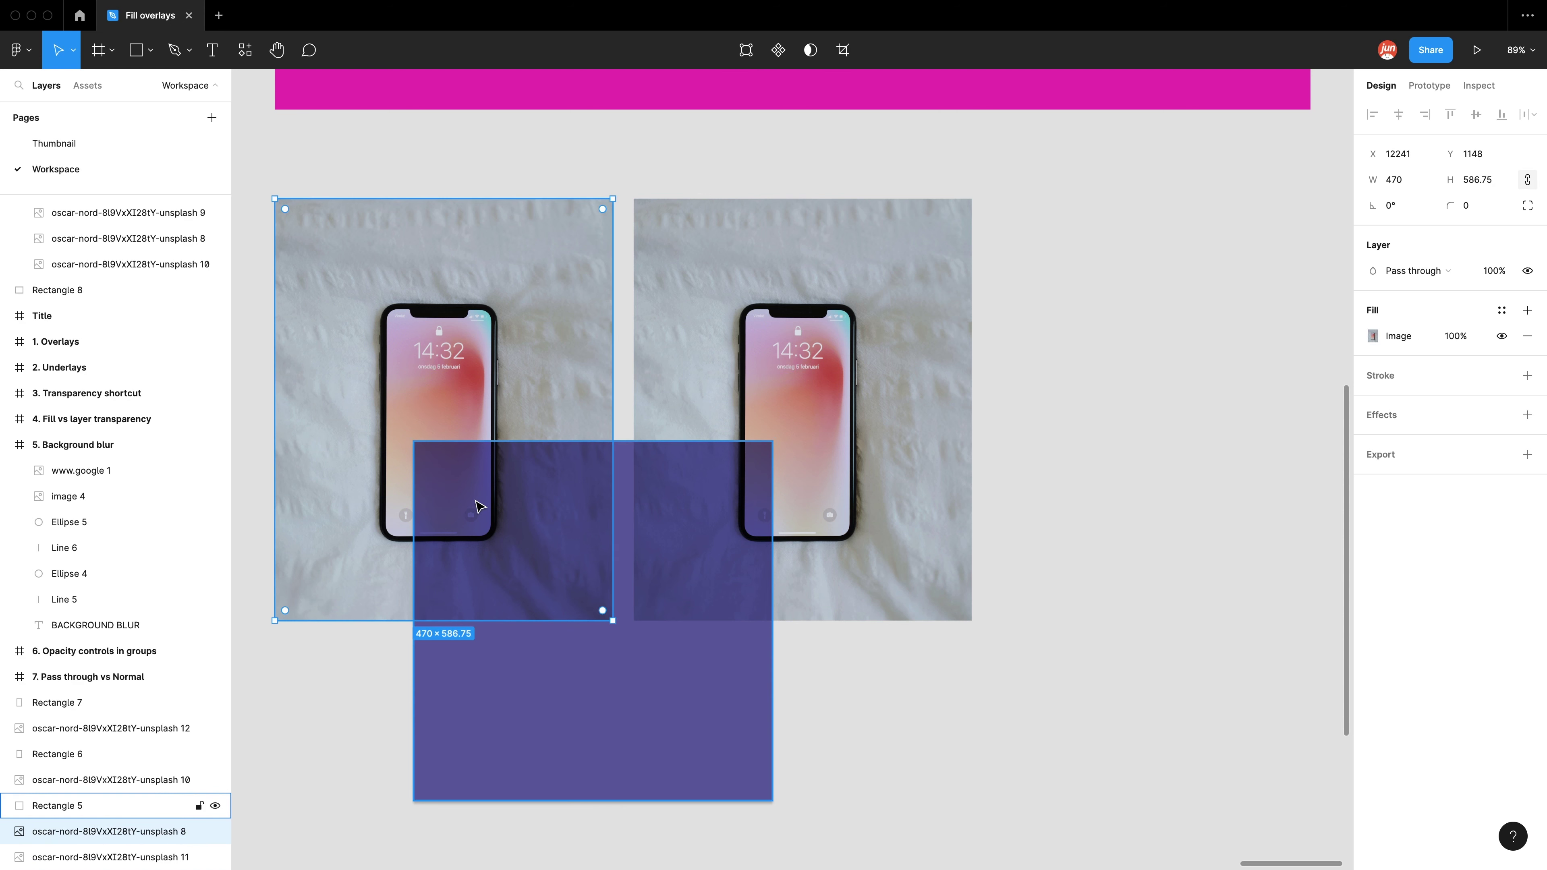
Group the purple square with the left phone photo as Group 2 and reposition it.
{"action": "left_click", "coordinate": [489, 510], "text": "shift"}
{"action": "right_click", "coordinate": [472, 459]}
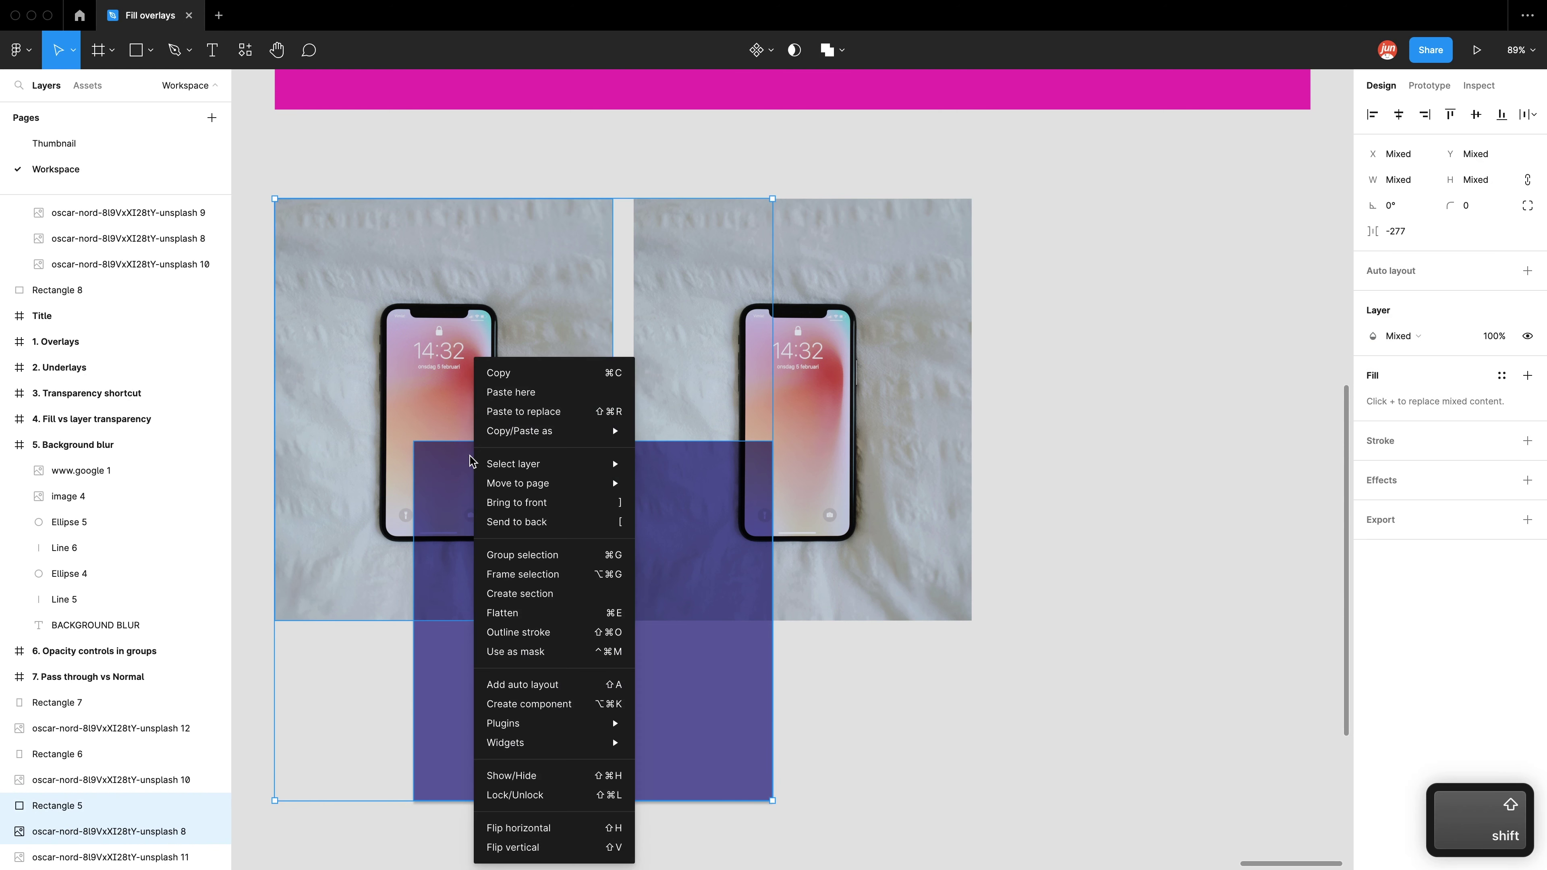
{"action": "left_click", "coordinate": [503, 559]}
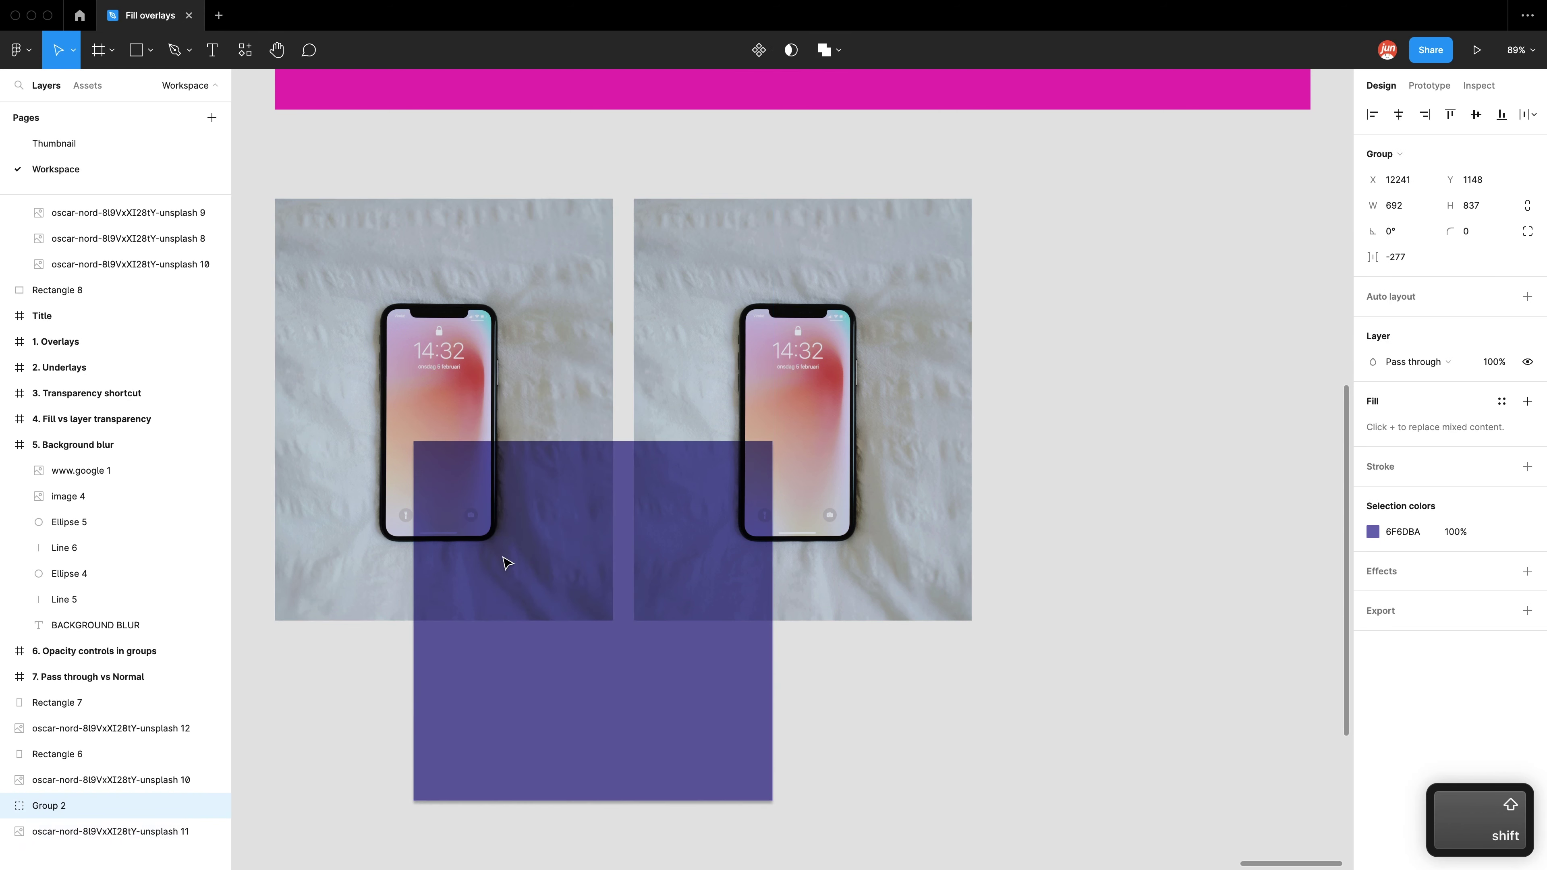
{"action": "left_click", "coordinate": [915, 708]}
{"action": "left_click", "coordinate": [578, 666]}
{"action": "mouse_move", "coordinate": [560, 618]}
{"action": "left_mouse_down"}
{"action": "mouse_move", "coordinate": [649, 688]}
{"action": "mouse_move", "coordinate": [755, 552]}
{"action": "mouse_move", "coordinate": [603, 535]}
{"action": "mouse_move", "coordinate": [574, 640]}
{"action": "mouse_move", "coordinate": [561, 614]}
{"action": "left_mouse_up"}
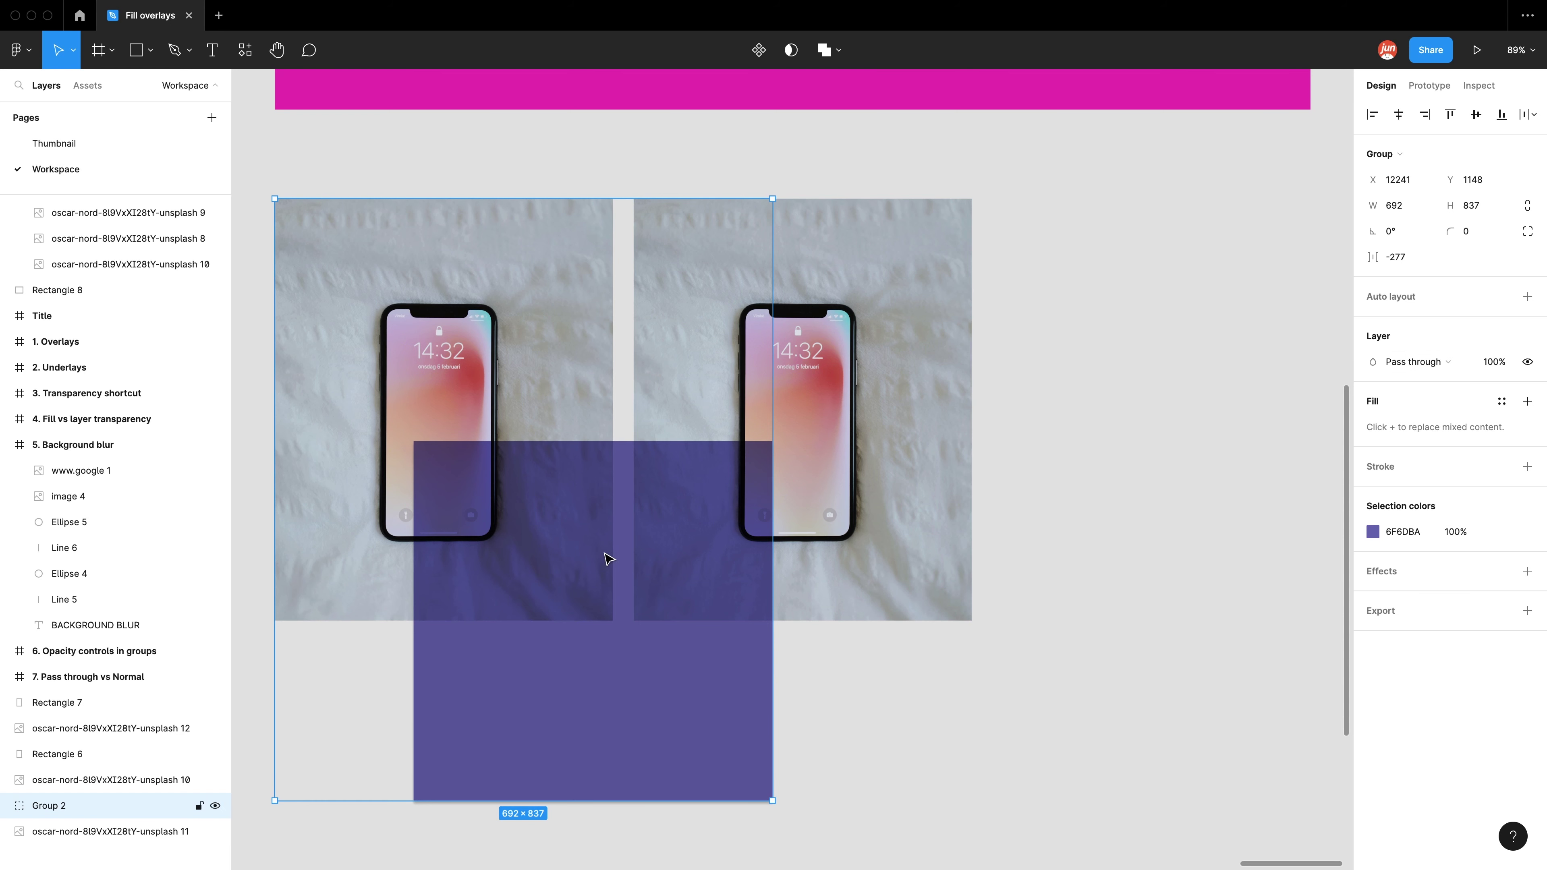
{"action": "double_click", "coordinate": [591, 567]}
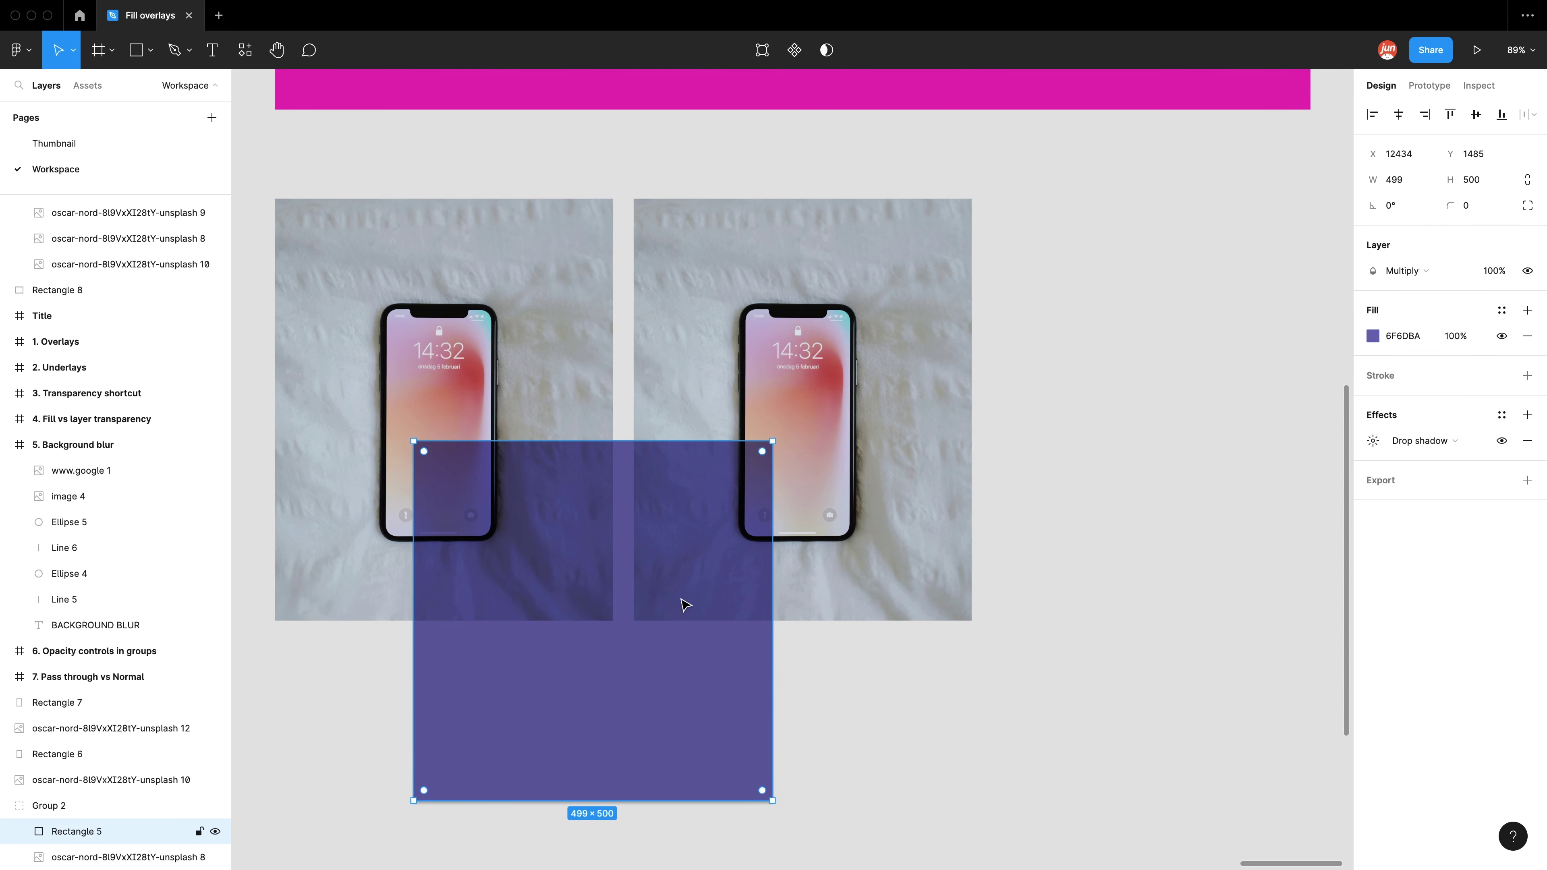
{"action": "left_click", "coordinate": [1398, 271]}
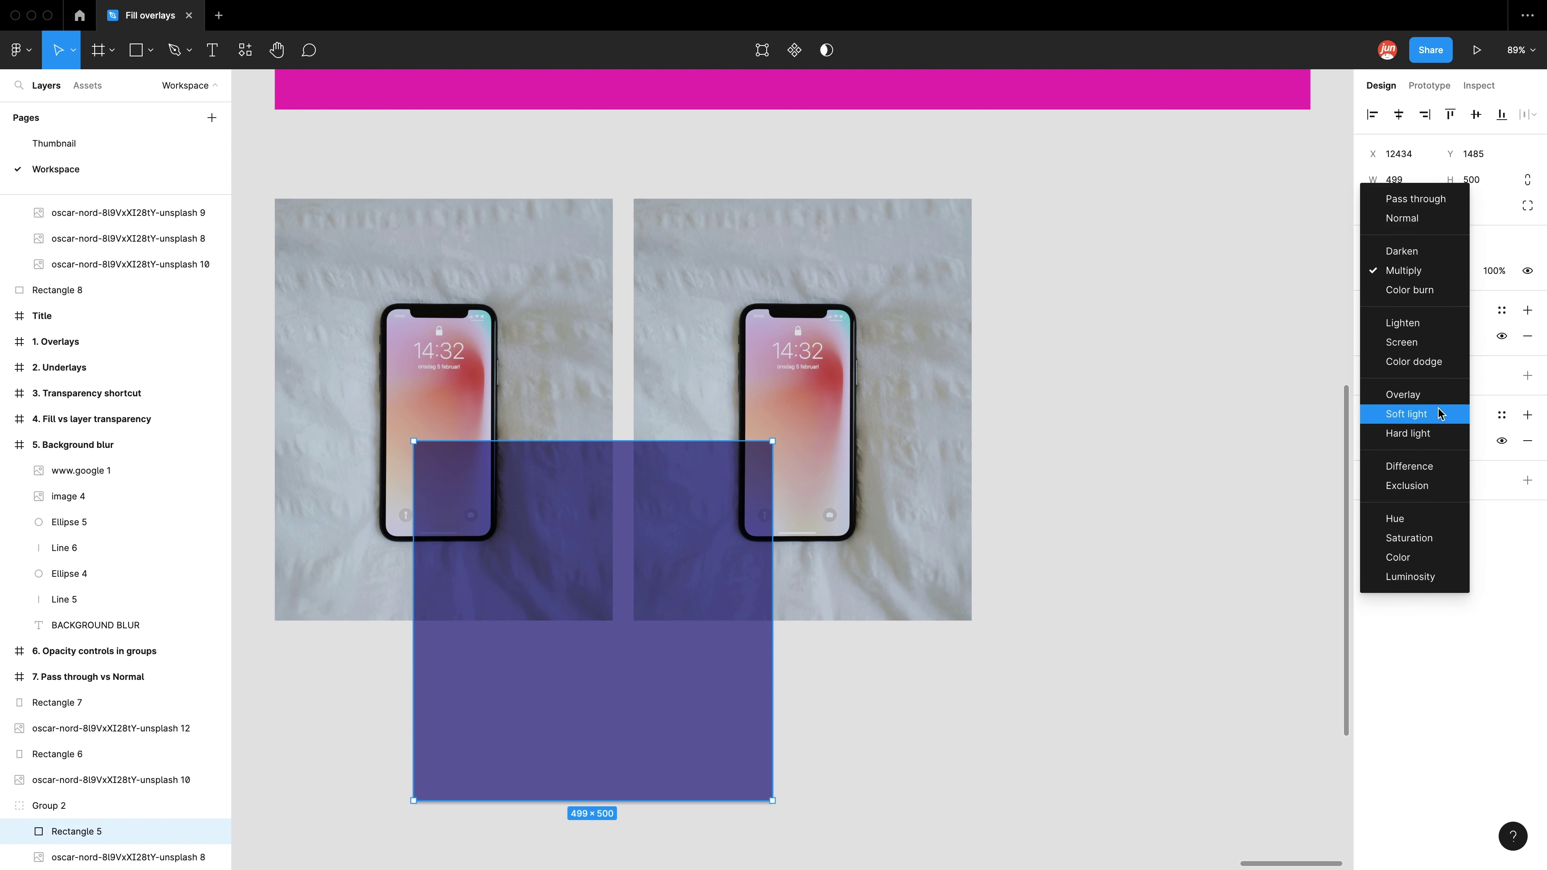
{"action": "left_click", "coordinate": [1119, 416]}
{"action": "left_click", "coordinate": [1121, 416]}
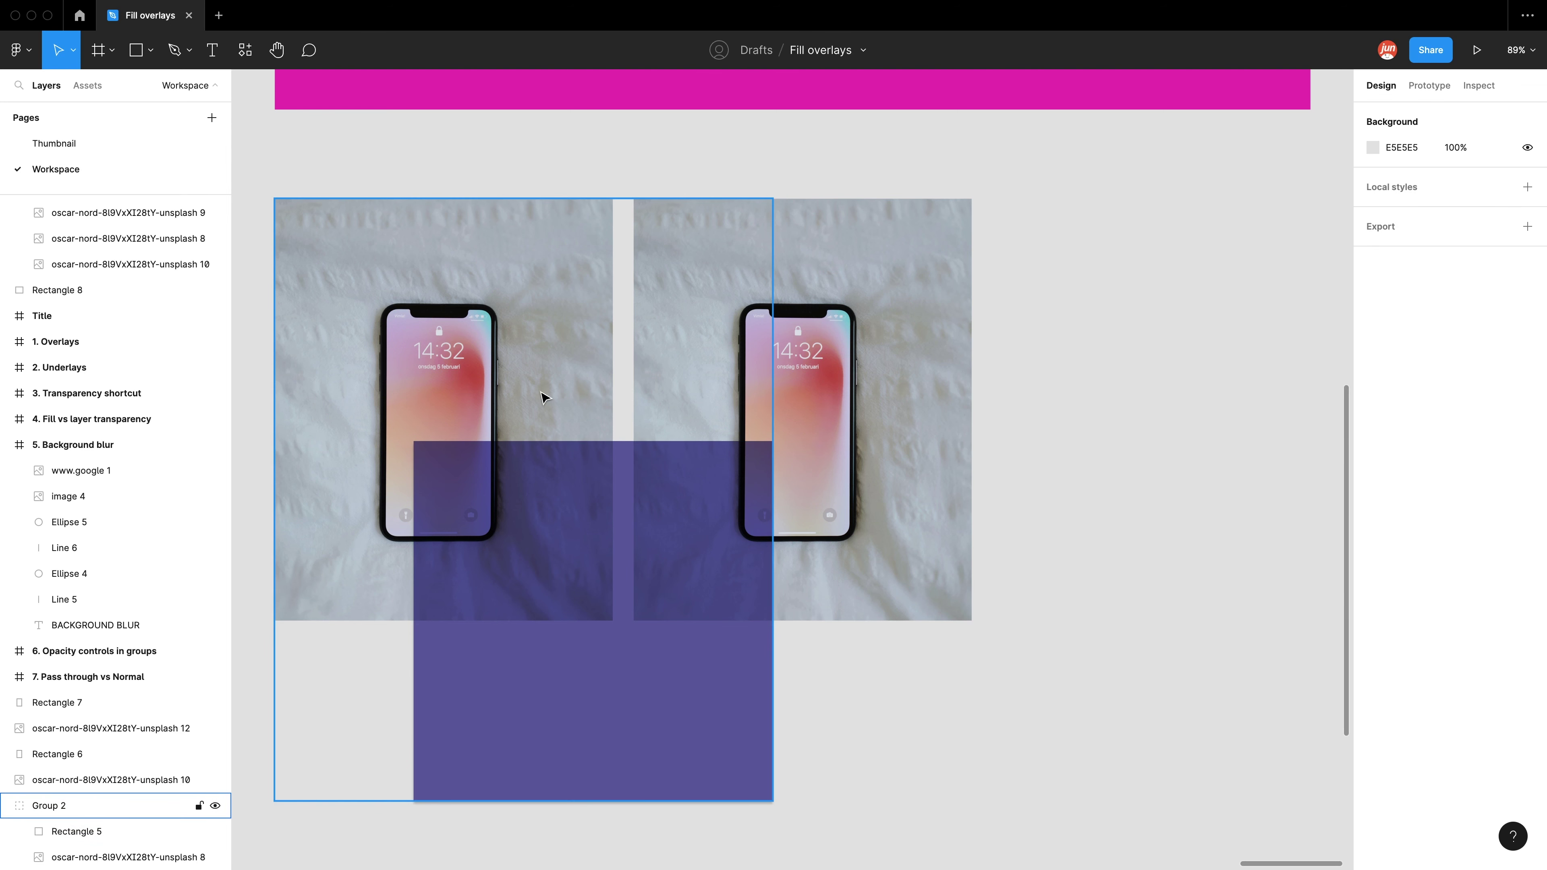
{"action": "left_click", "coordinate": [544, 397]}
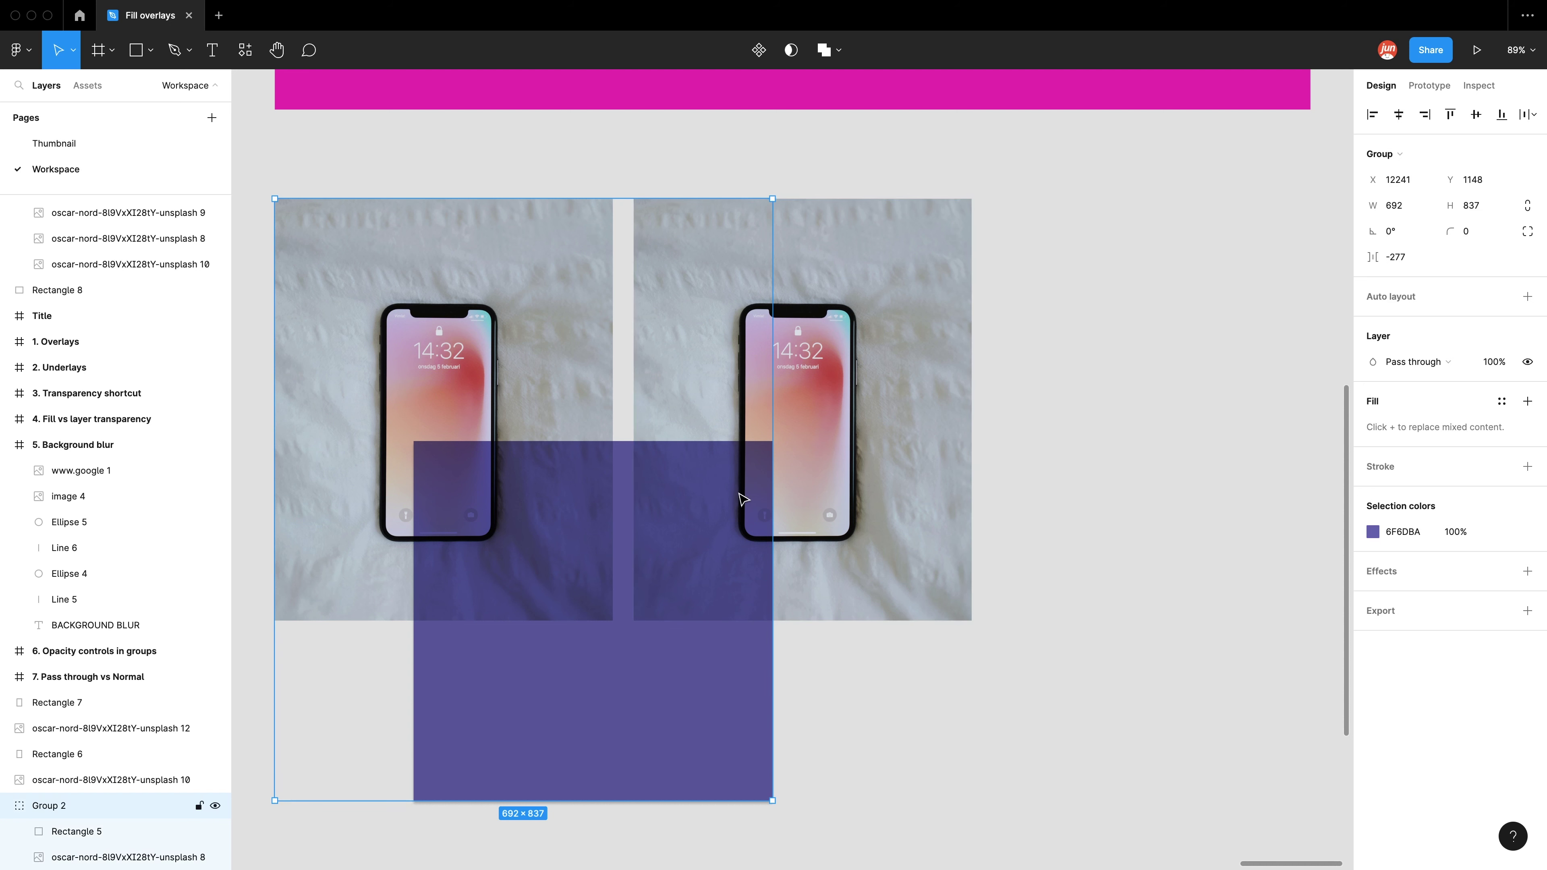
{"action": "left_click", "coordinate": [1437, 362]}
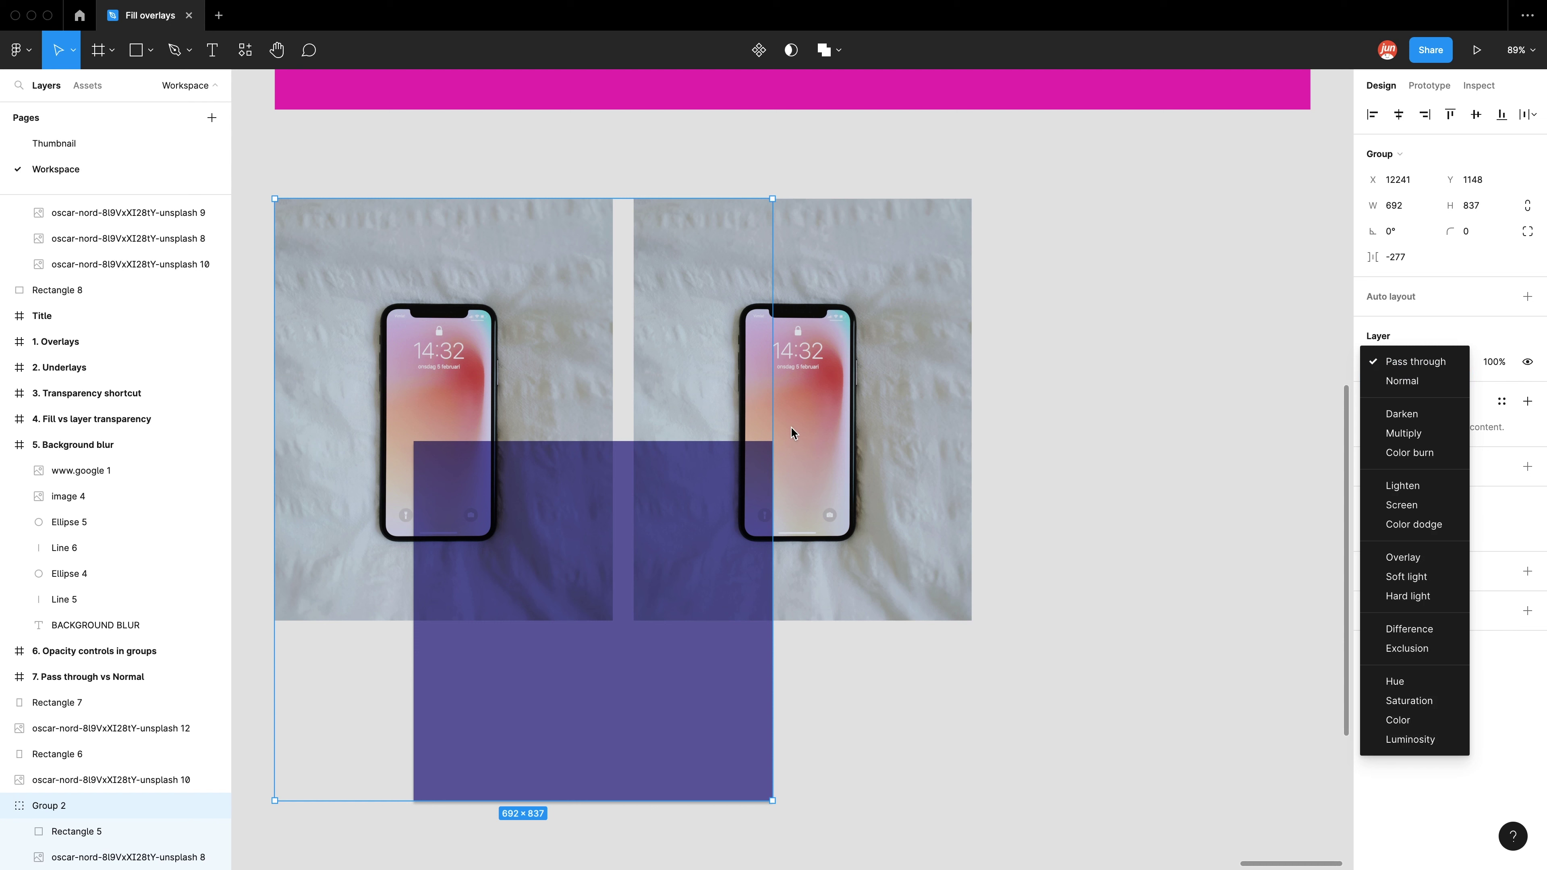
{"action": "key", "text": "Escape"}
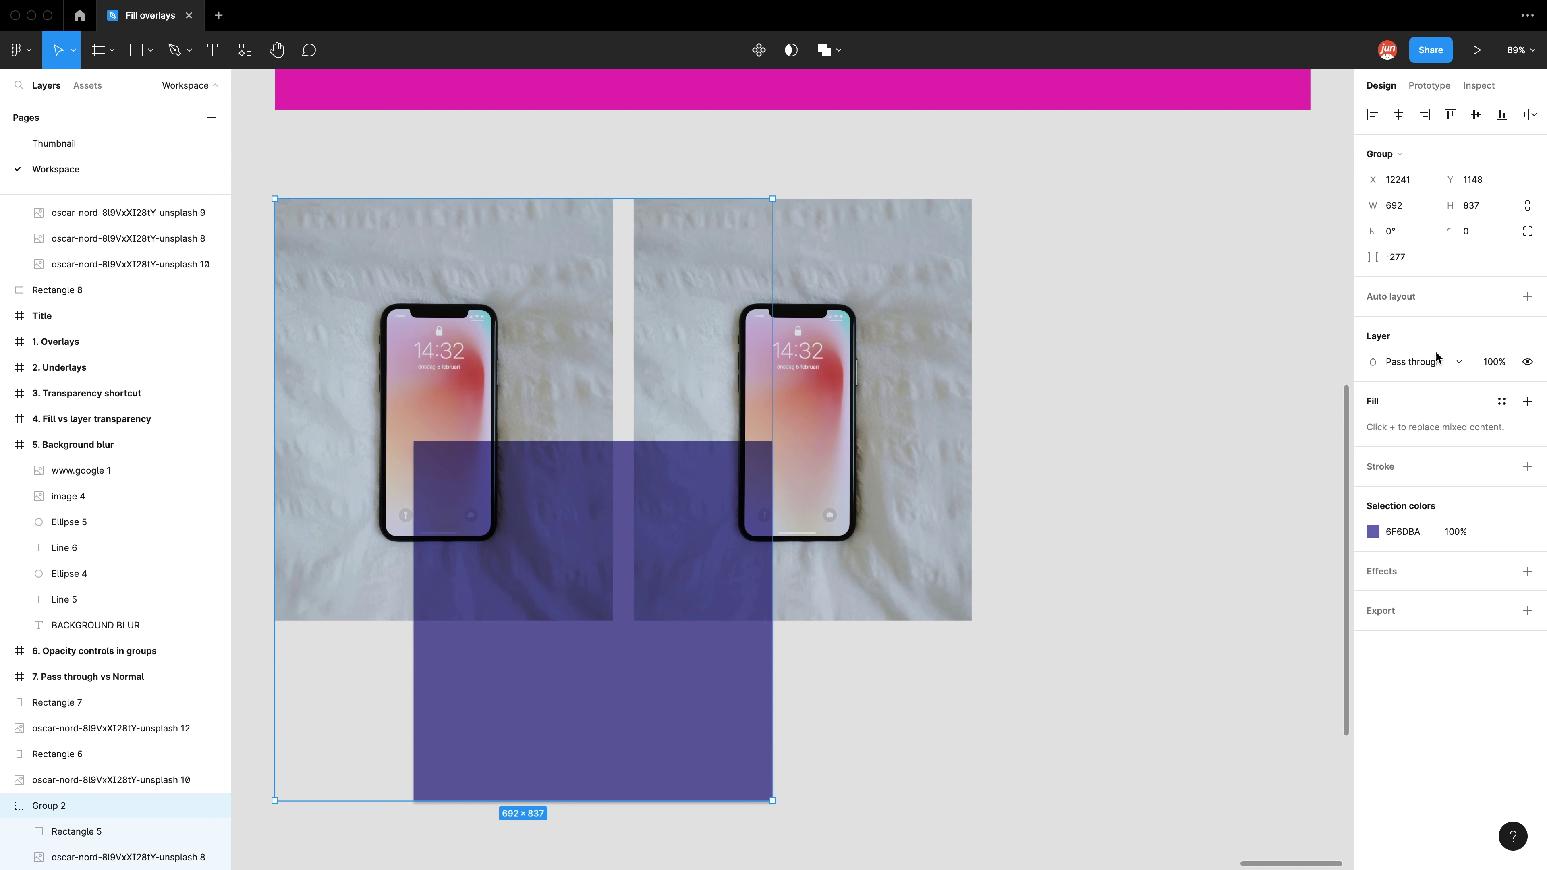
{"action": "left_click", "coordinate": [1424, 364]}
{"action": "left_click", "coordinate": [1423, 374]}
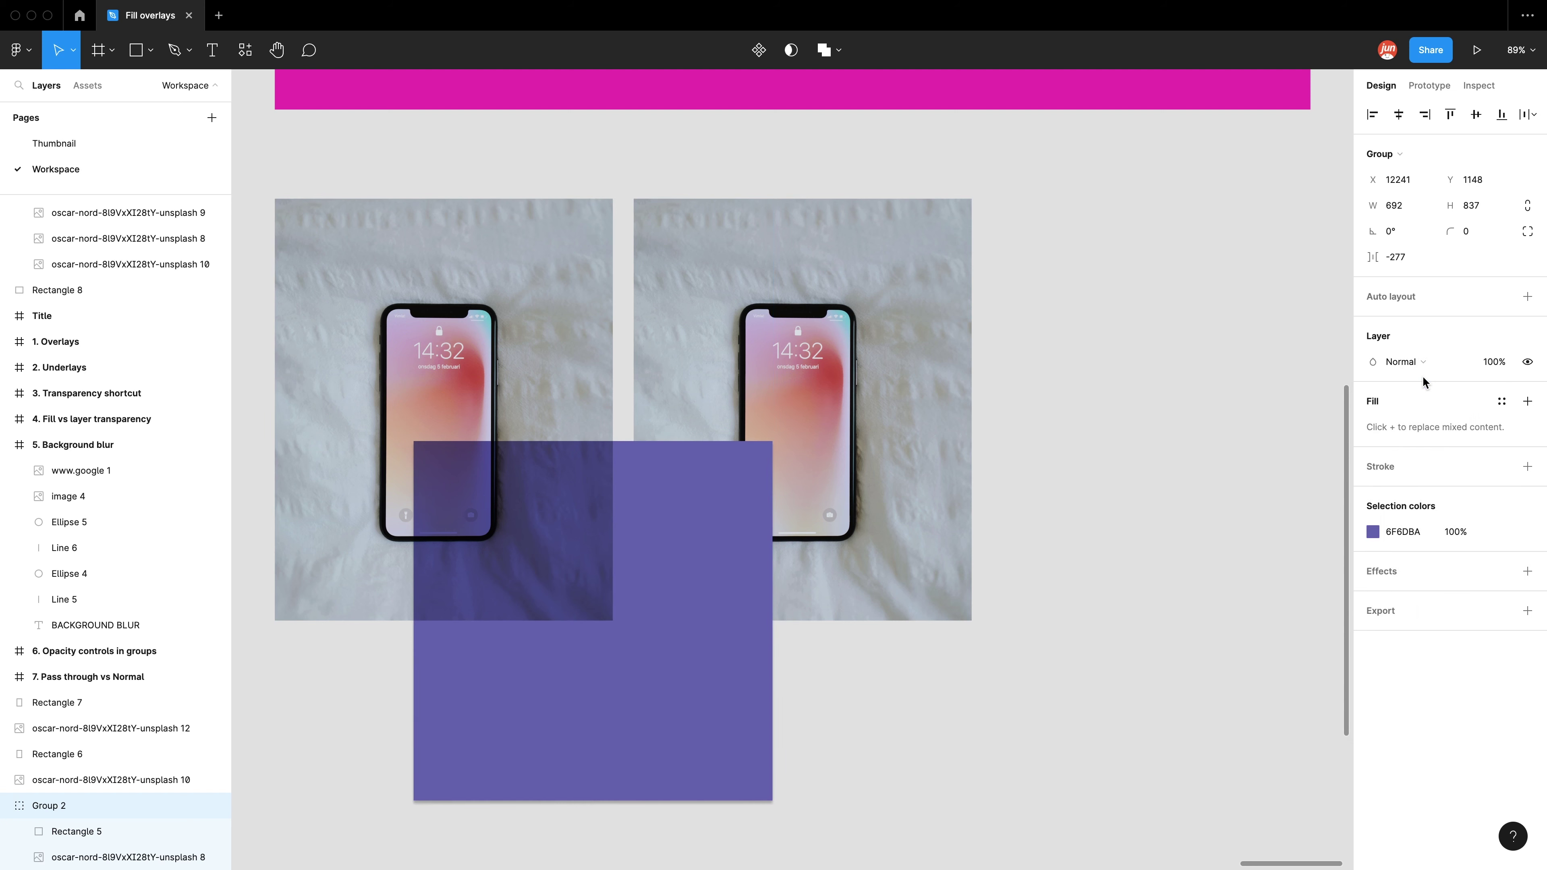
{"action": "left_click", "coordinate": [1210, 639]}
{"action": "left_click", "coordinate": [637, 628]}
{"action": "double_click", "coordinate": [633, 651]}
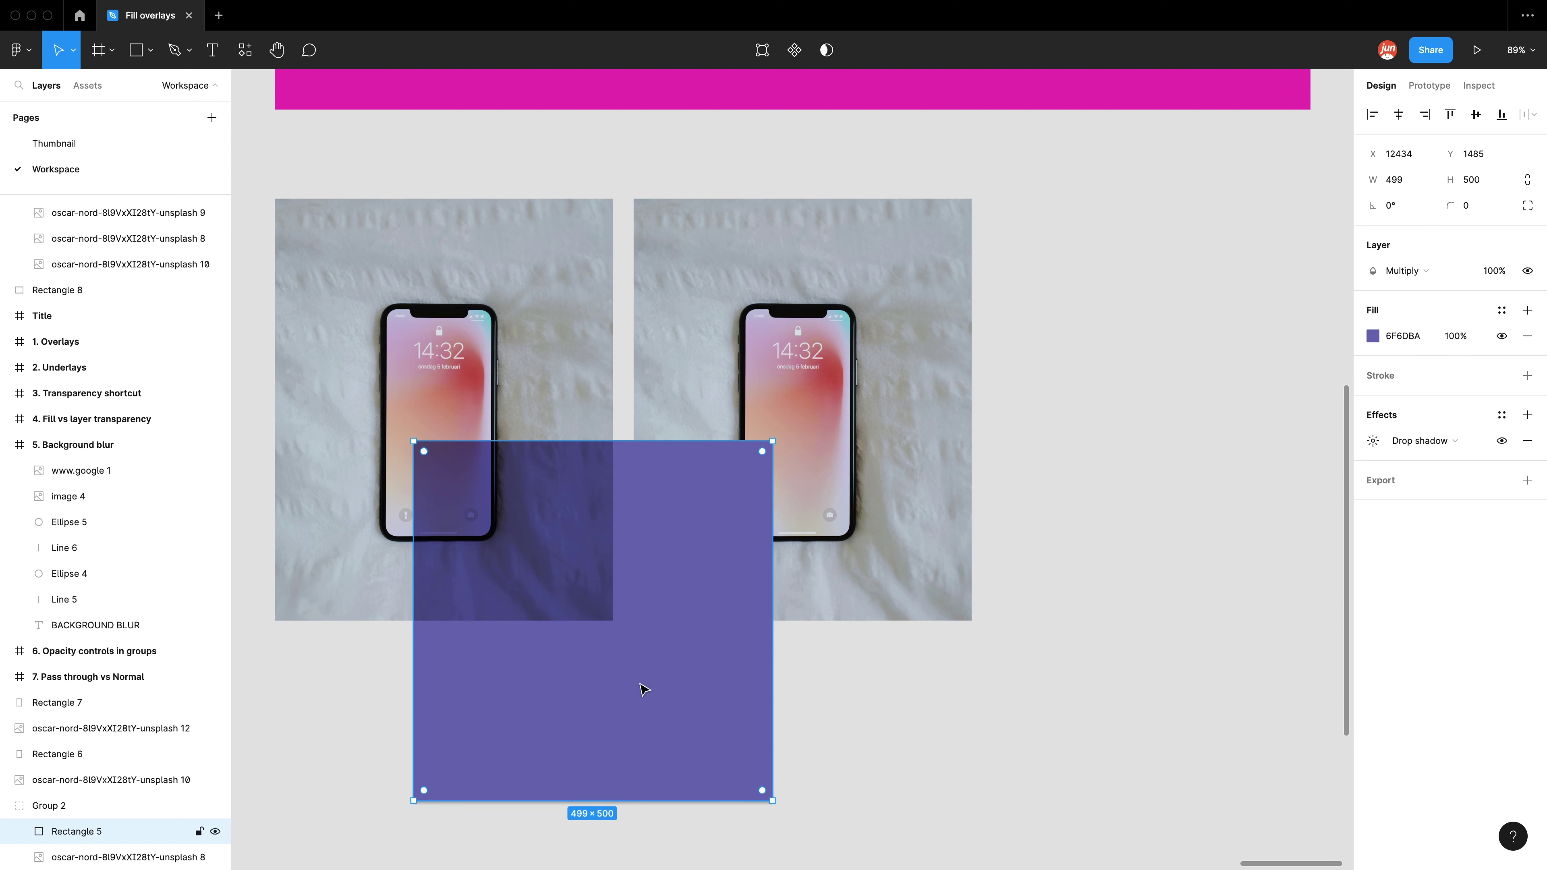
{"action": "left_click", "coordinate": [1400, 271]}
{"action": "left_click", "coordinate": [1115, 481]}
{"action": "left_click", "coordinate": [425, 487]}
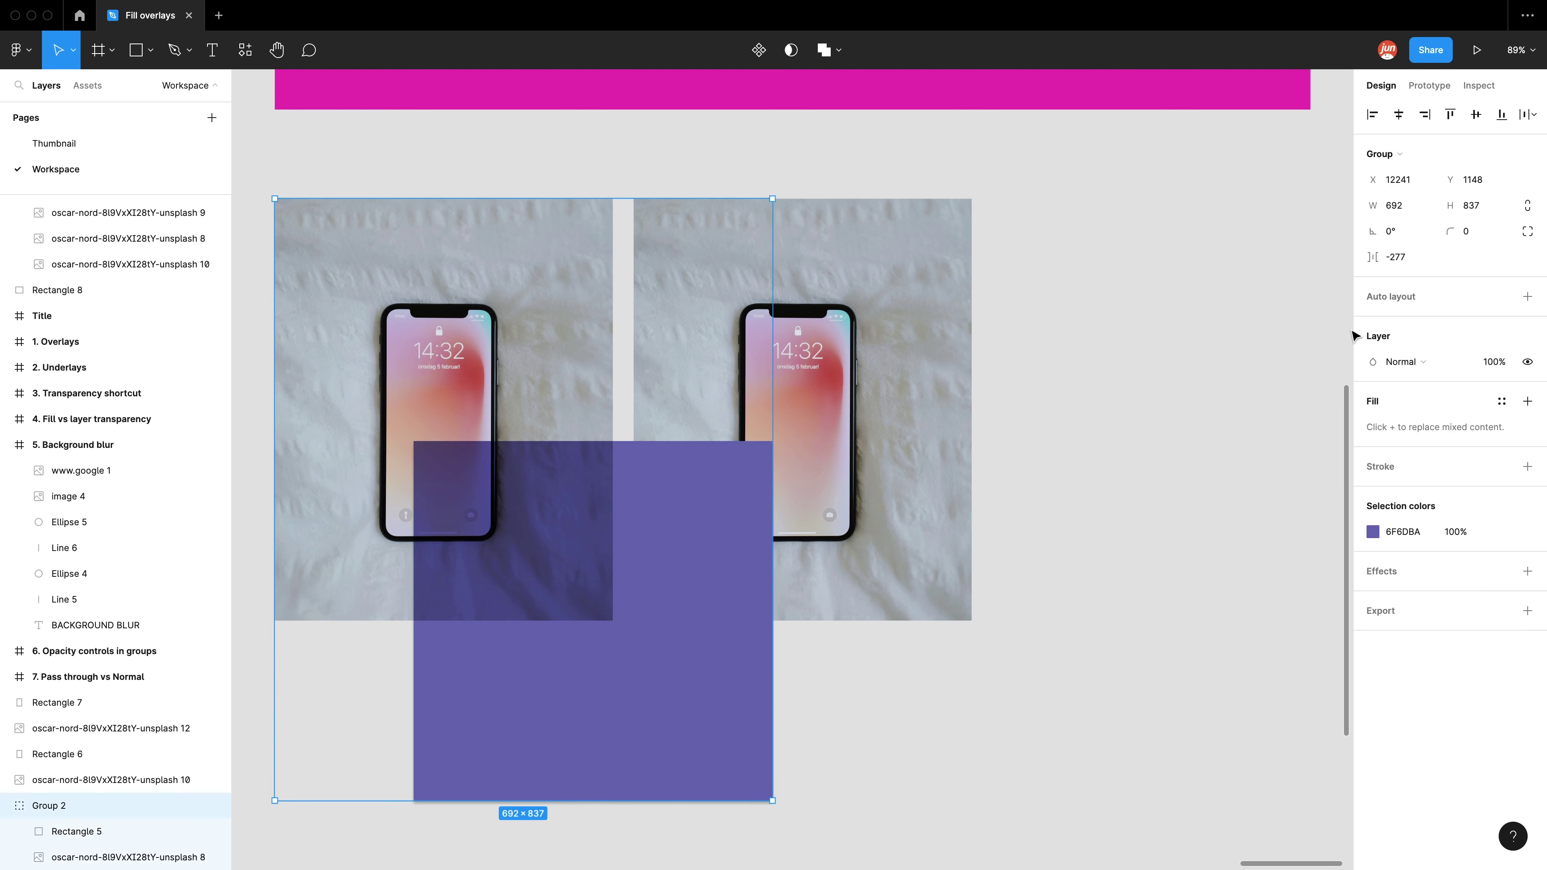
{"action": "left_click", "coordinate": [1402, 360]}
{"action": "left_click", "coordinate": [1400, 340]}
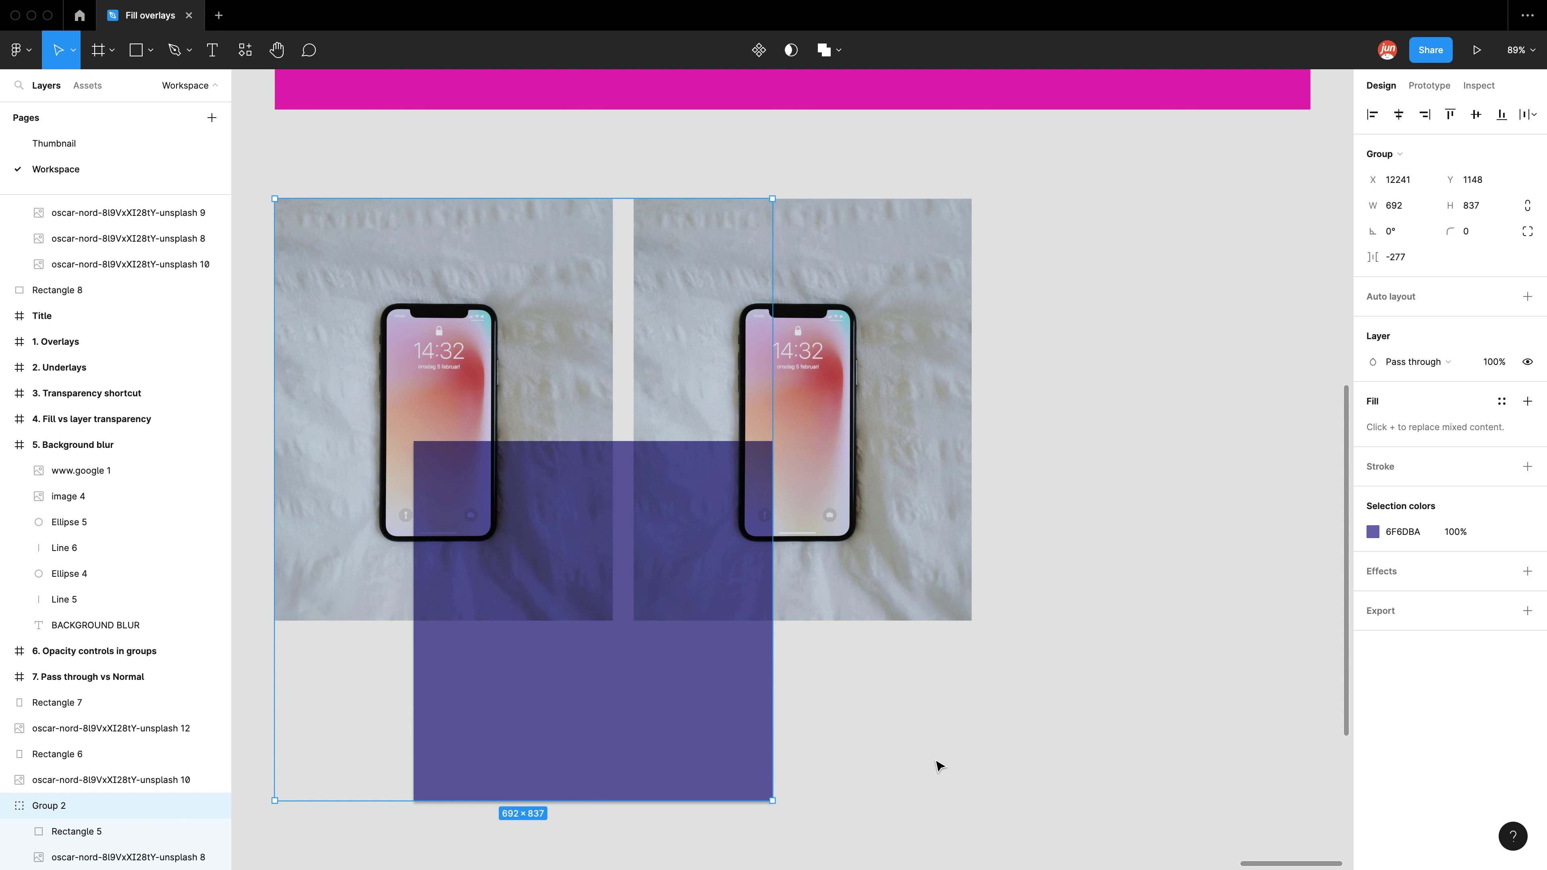
Draw a rectangle with FFFFFF fill and place it beneath the purple square's lower-right corner.
{"action": "key", "text": "r"}
{"action": "left_click_drag", "start_coordinate": [1140, 549], "coordinate": [1011, 761]}
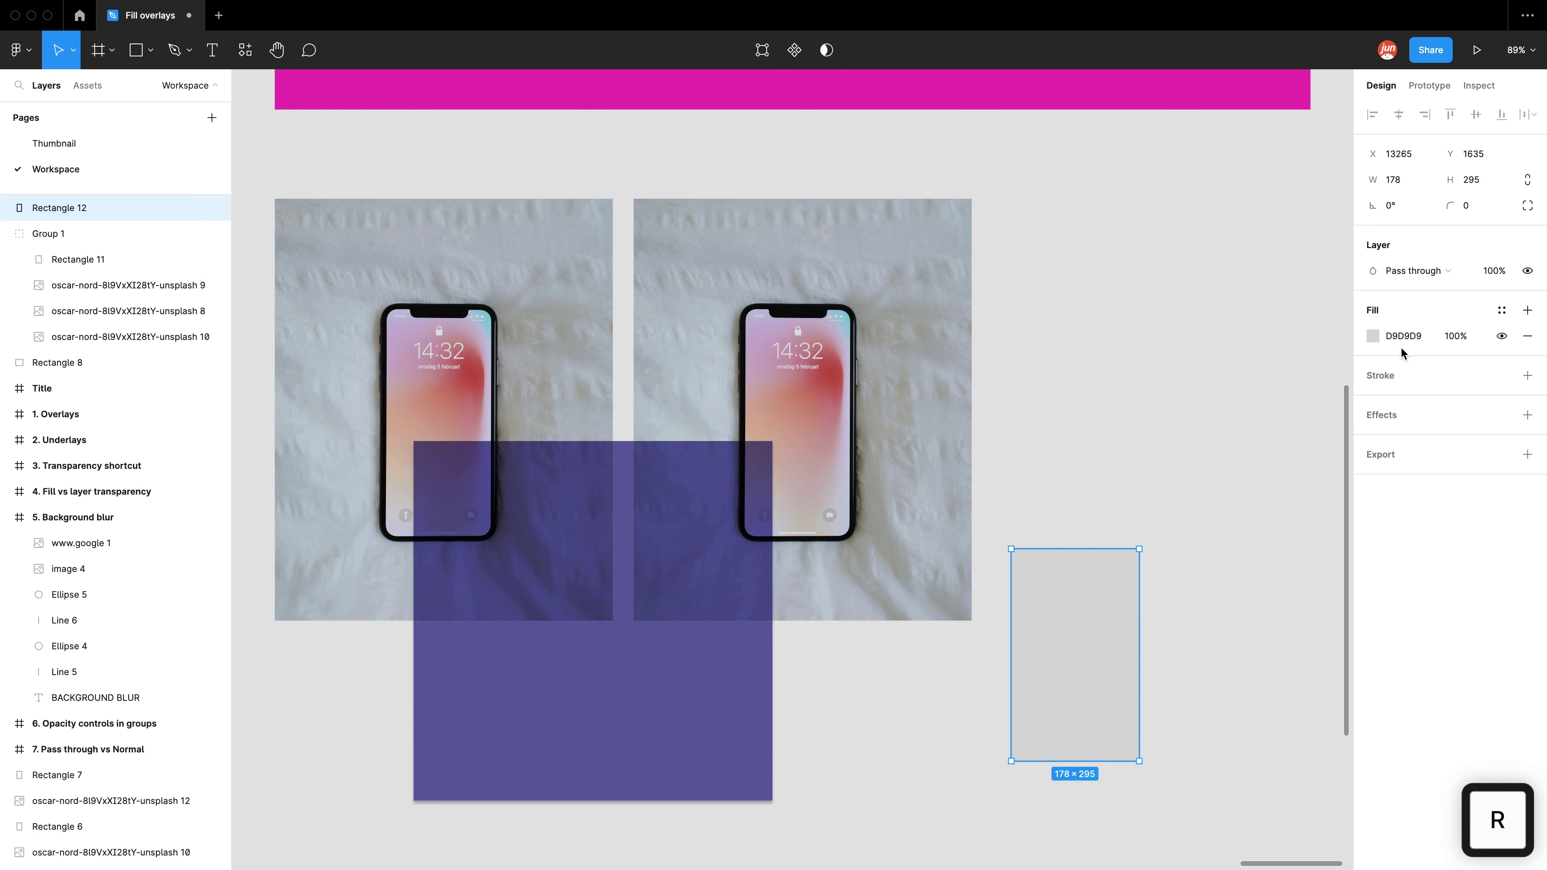
{"action": "left_click", "coordinate": [1373, 336]}
{"action": "type", "text": "ffffff"}
{"action": "key", "text": "Return"}
{"action": "left_click", "coordinate": [1058, 630]}
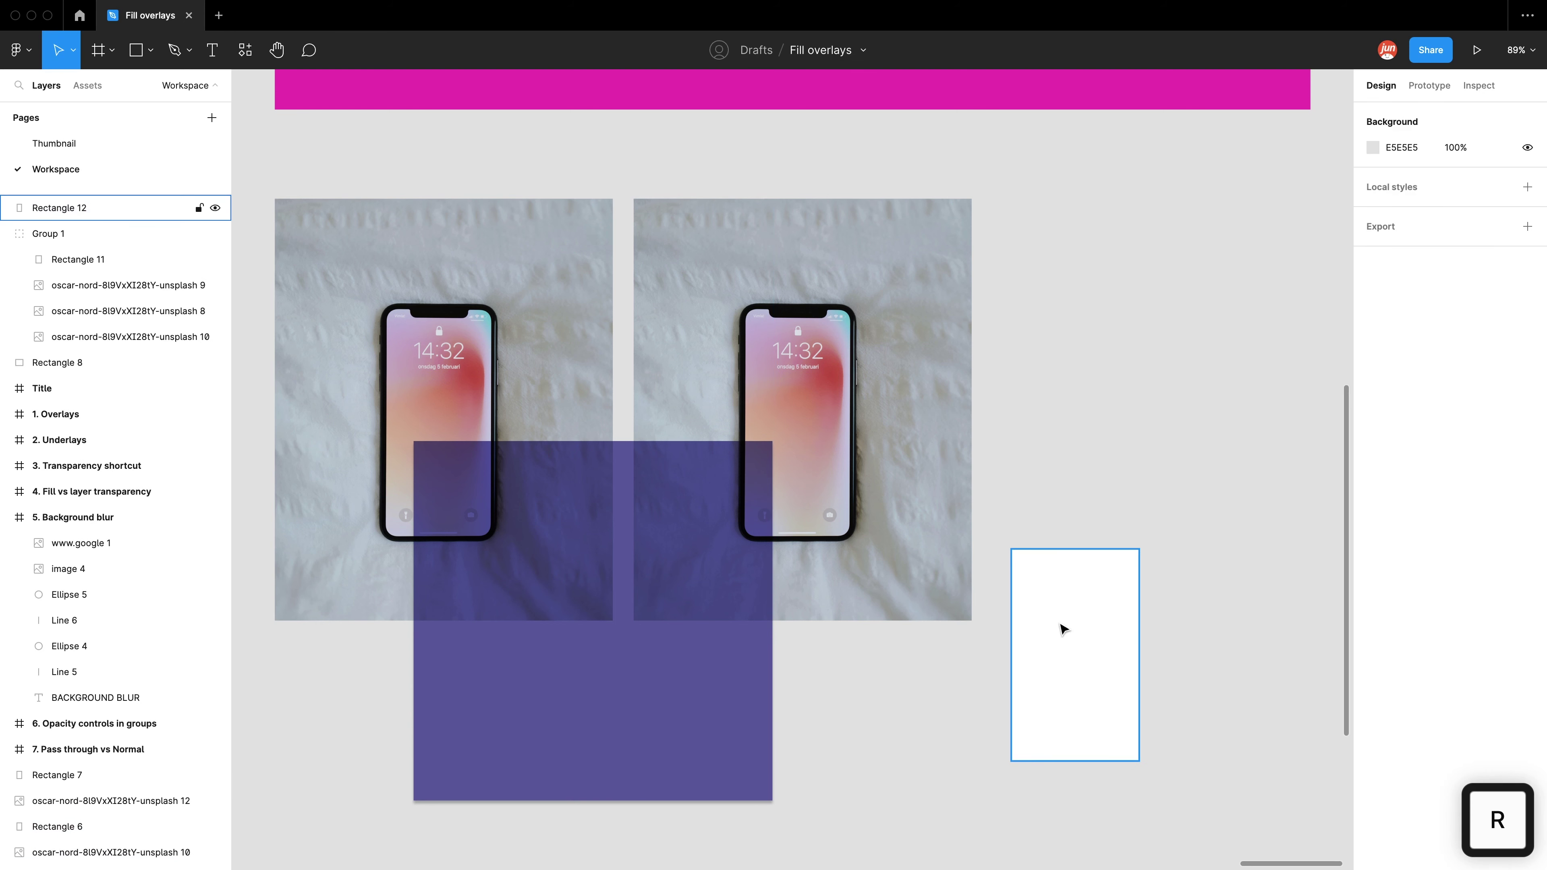
{"action": "left_click_drag", "start_coordinate": [1059, 631], "coordinate": [756, 743]}
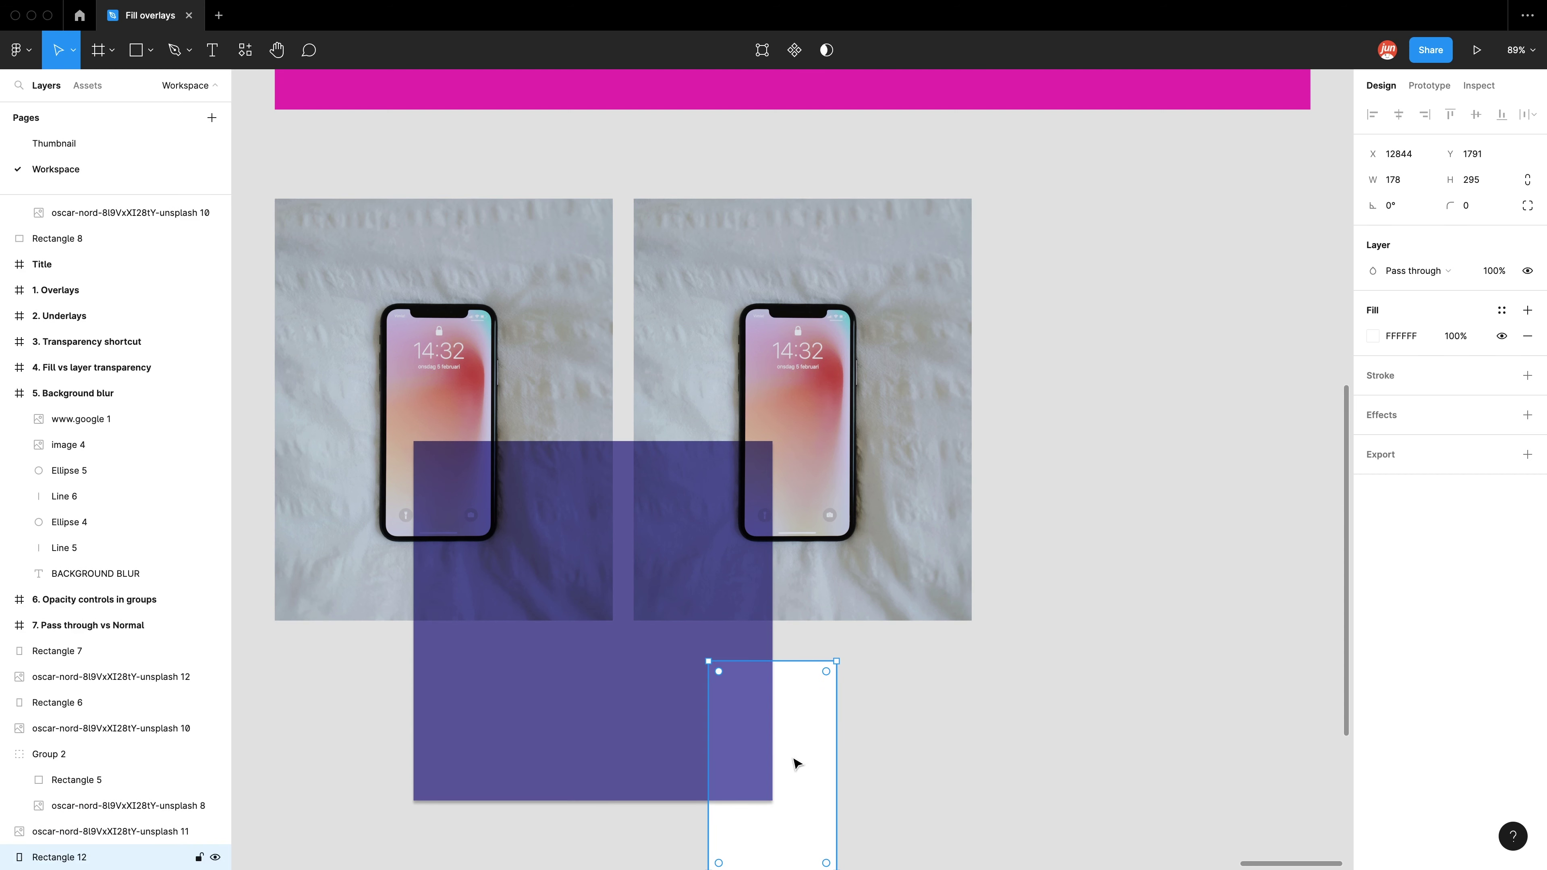
{"action": "key", "text": "Escape"}
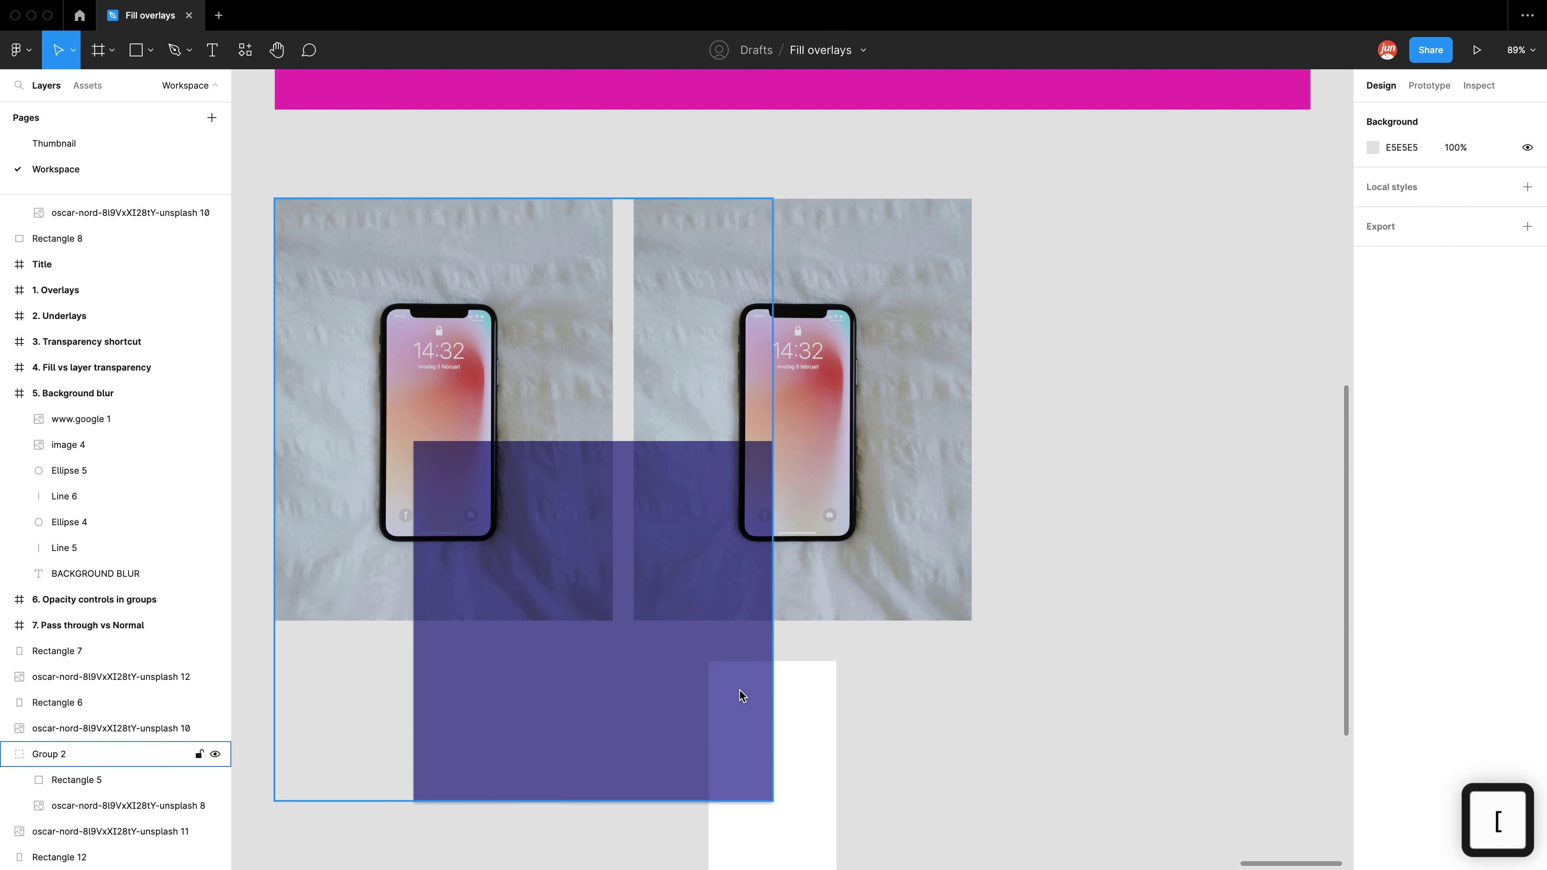
Switch Group 2 to Normal blending, then back to Pass through to compare.
{"action": "left_click", "coordinate": [477, 484]}
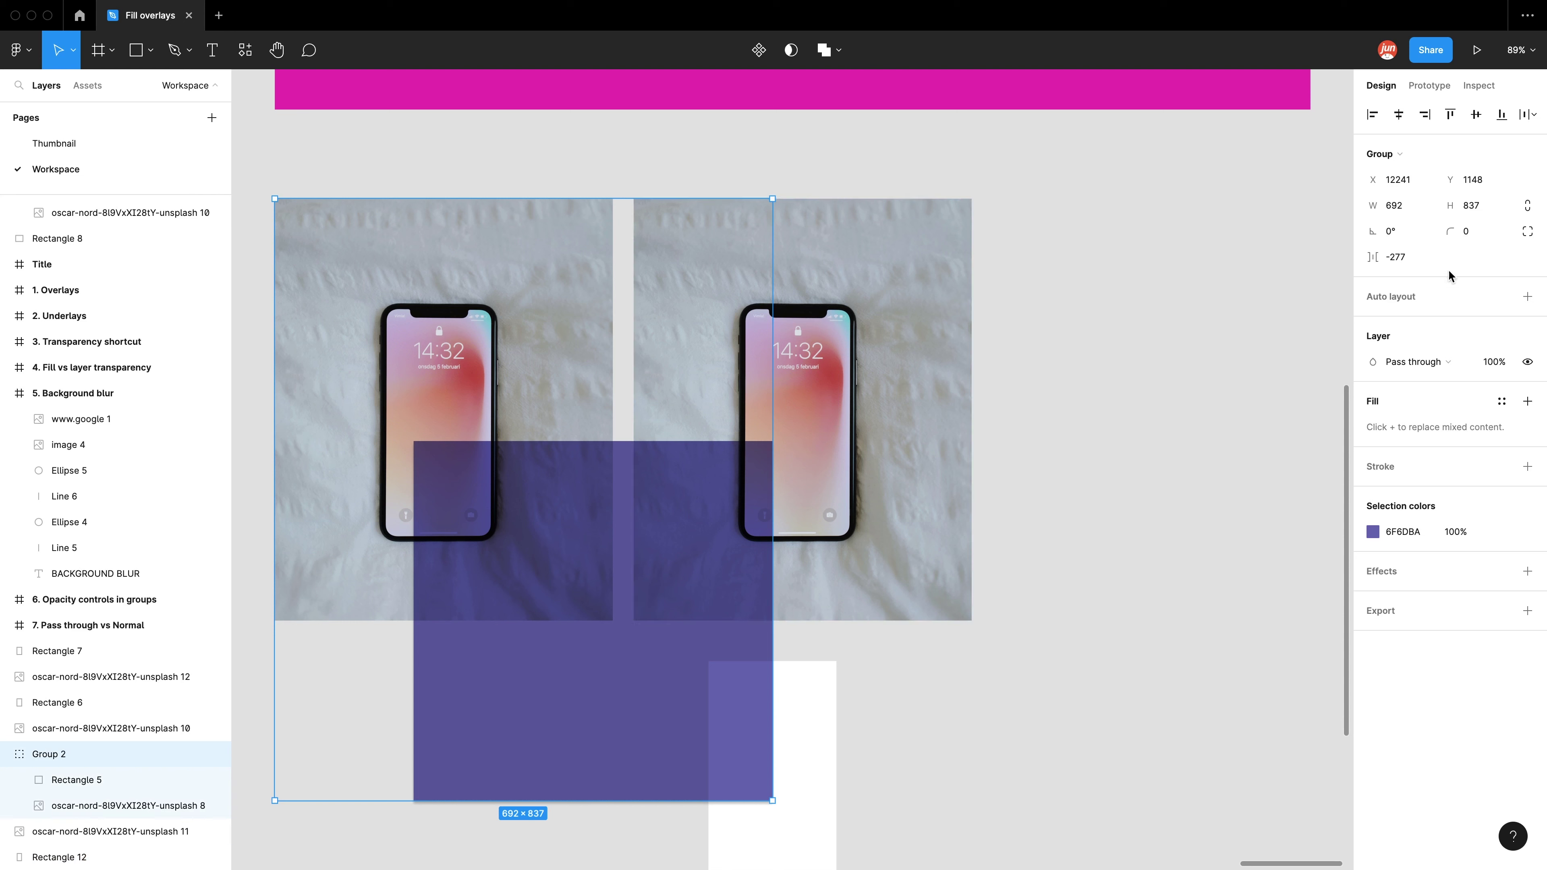
{"action": "left_click", "coordinate": [1423, 362]}
{"action": "left_click", "coordinate": [1423, 381]}
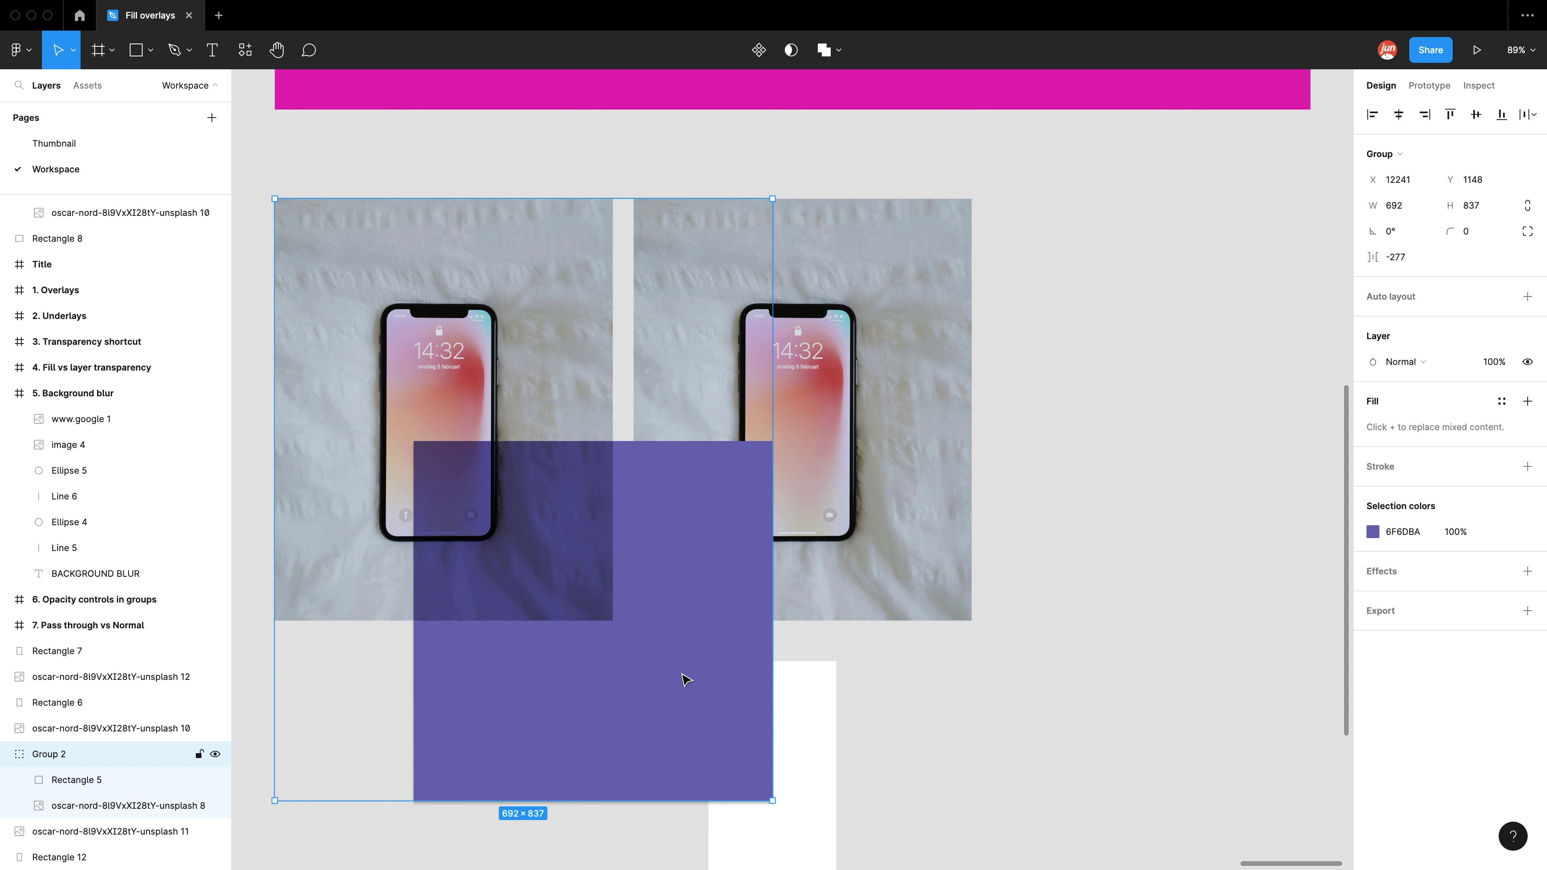
{"action": "left_click", "coordinate": [1406, 362]}
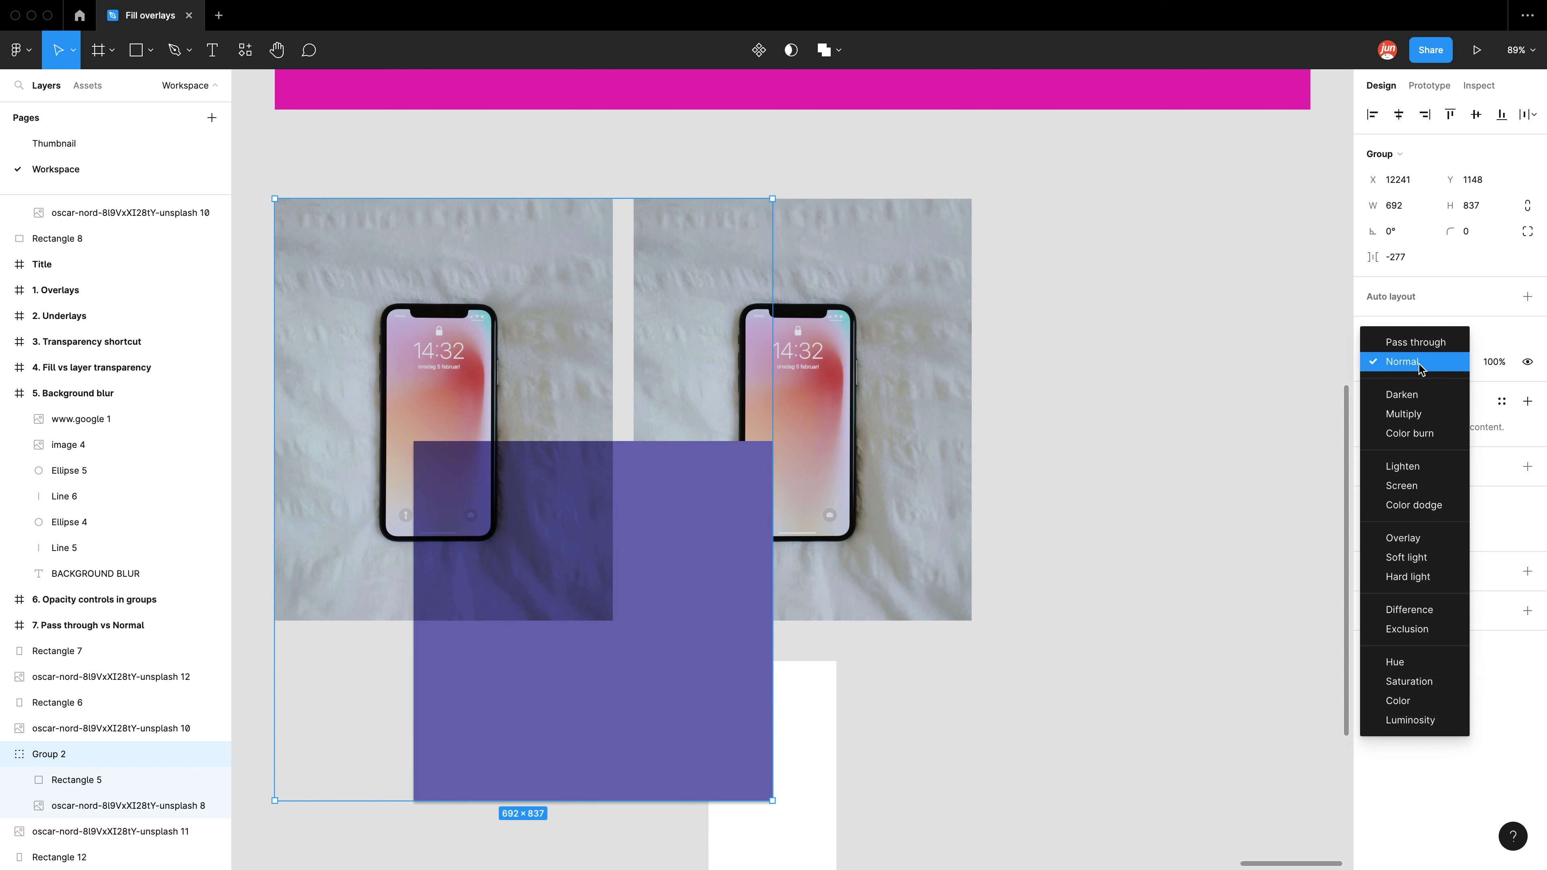
{"action": "left_click", "coordinate": [1416, 344]}
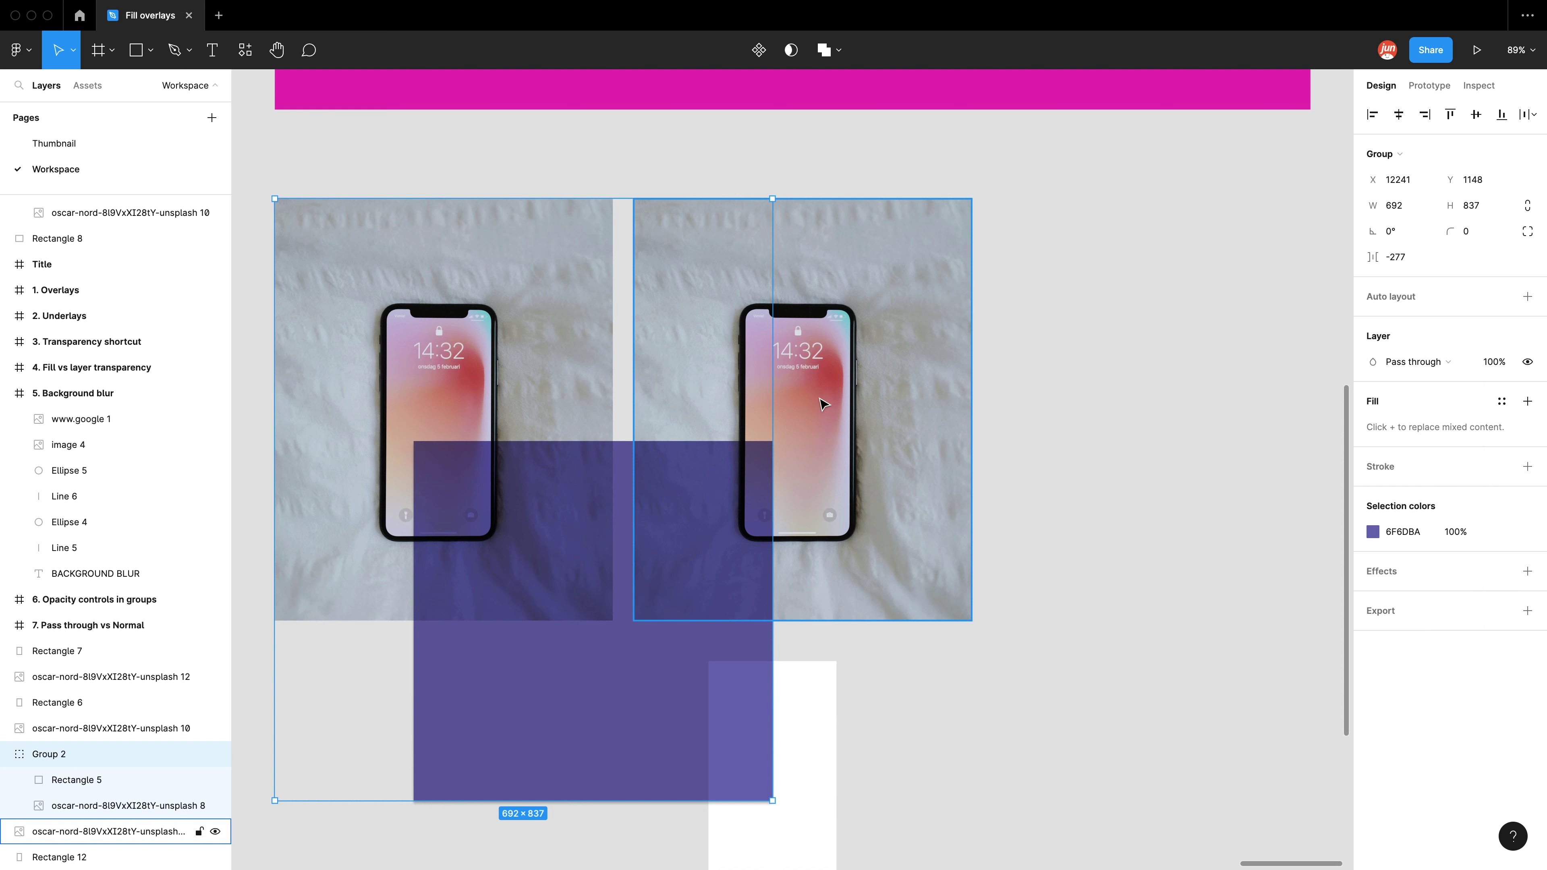